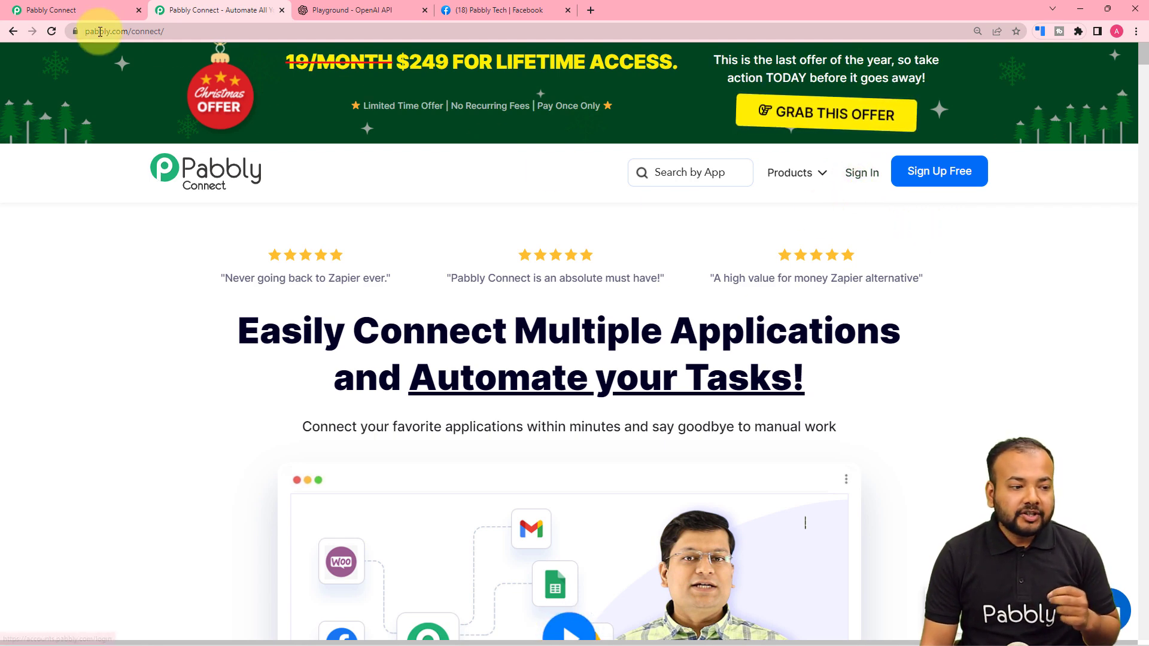
# Create a new Pabbly Connect workflow named "Share Newsheadlines from OpenAi to Facebook"
pyautogui.click(41, 9)
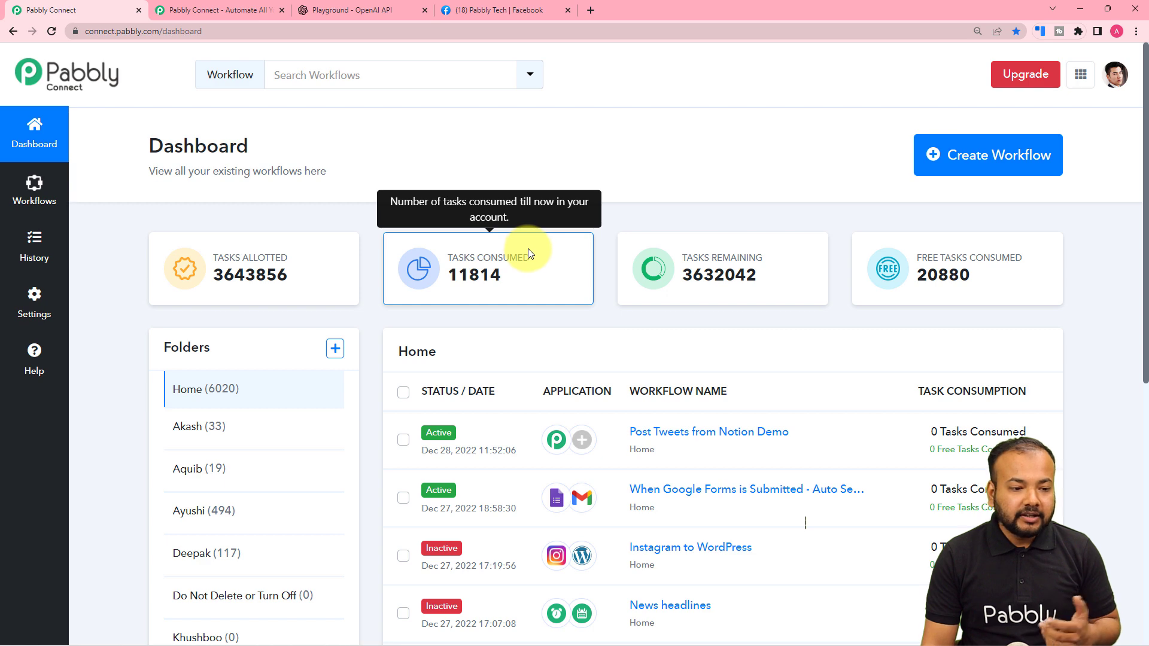
pyautogui.click(976, 172)
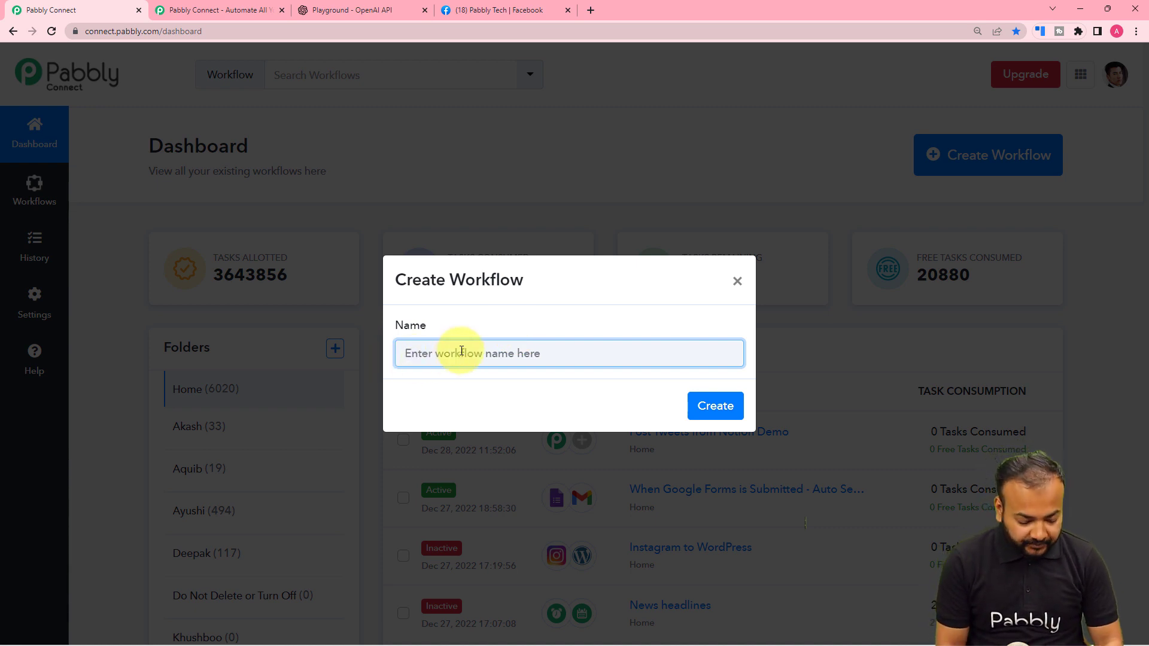
pyautogui.write('Share Newsheadlines from OpenAi to Facebook')
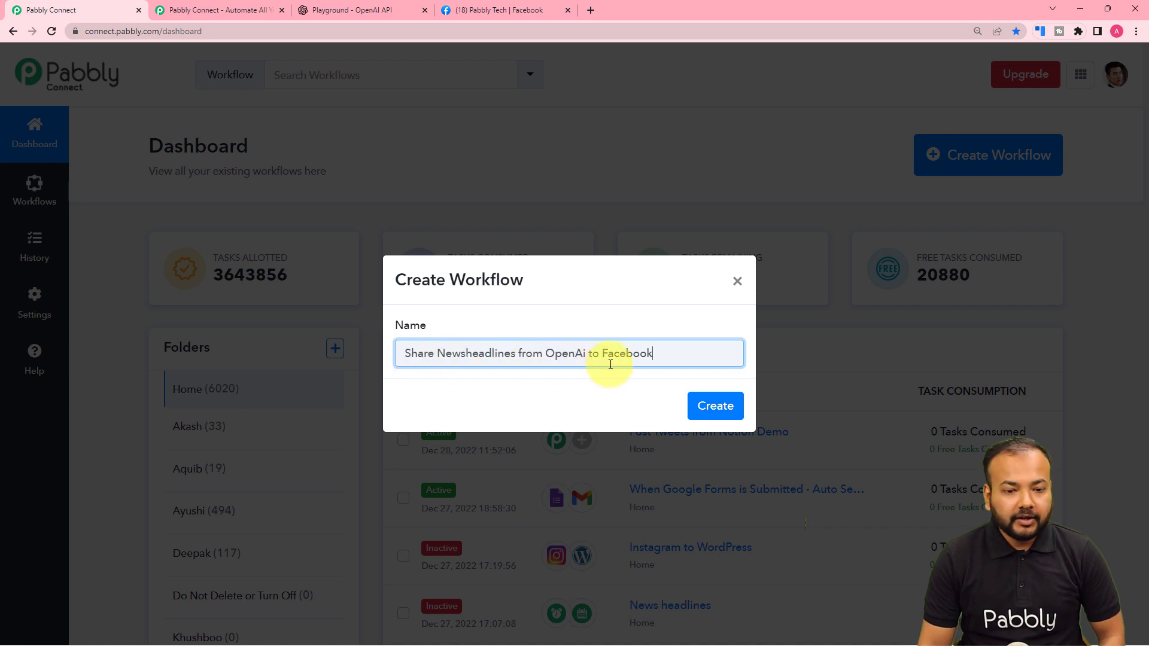
pyautogui.click(714, 409)
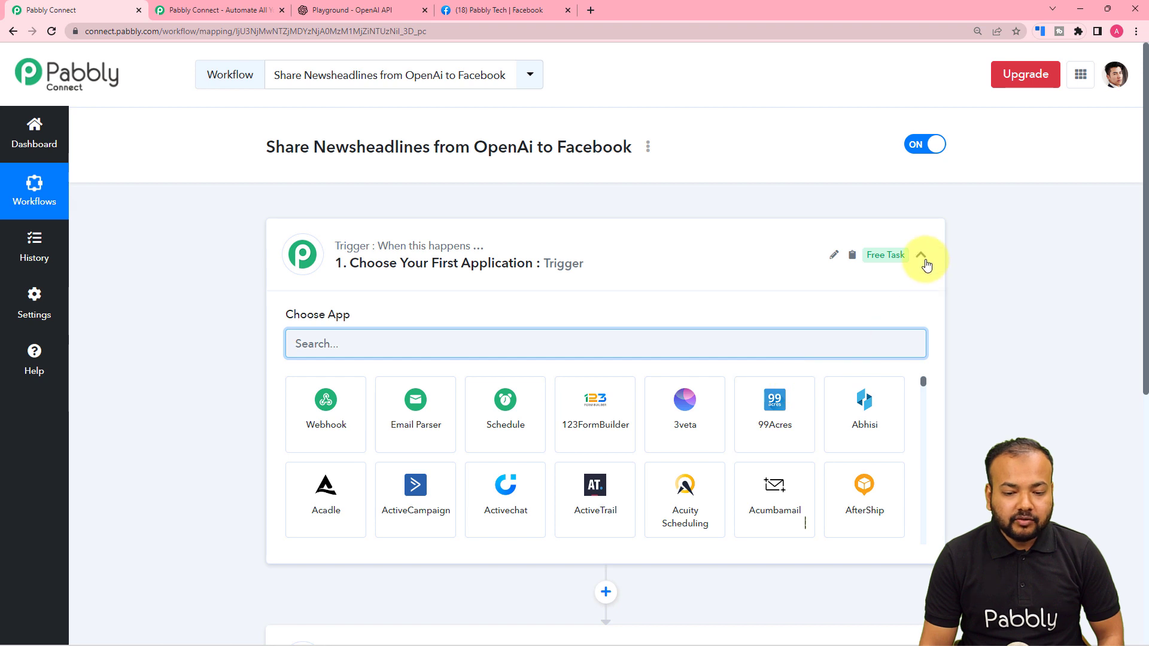
# Choose Schedule by Pabbly as the trigger application of the workflow
pyautogui.click(924, 263)
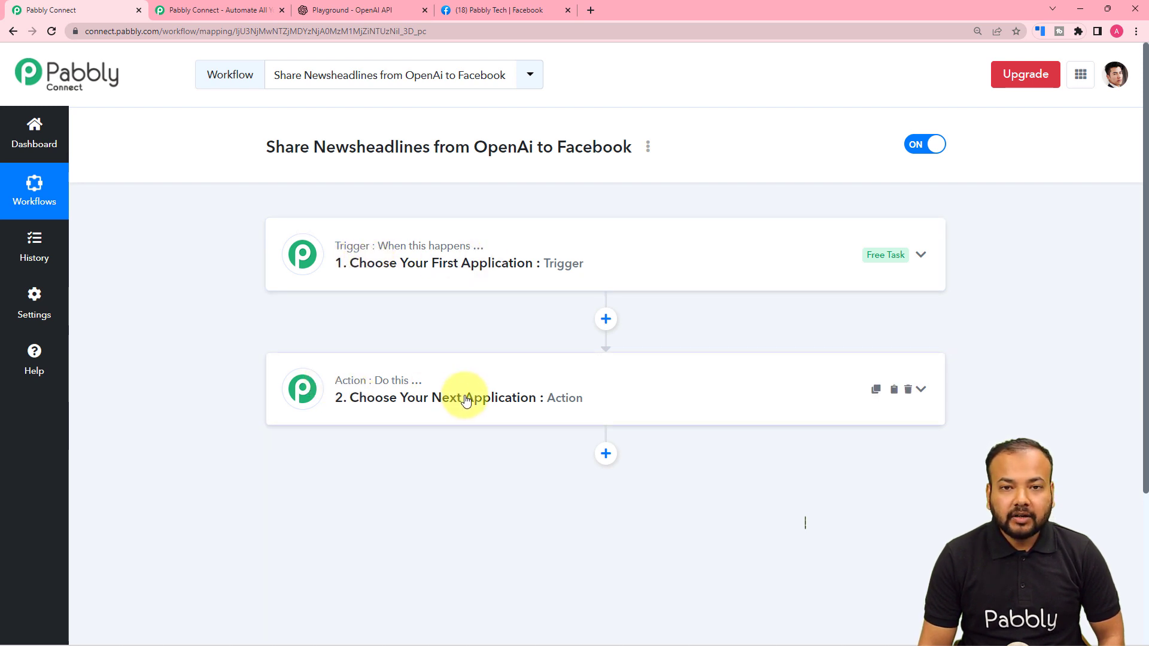
pyautogui.click(385, 266)
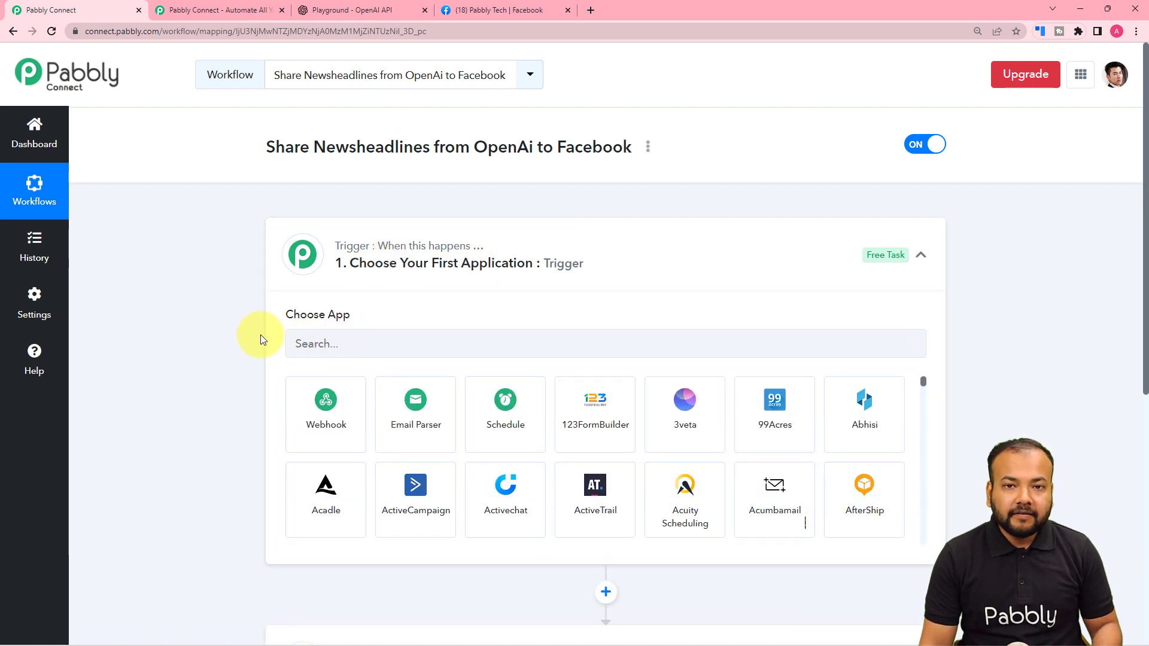
pyautogui.scroll(-6, 261, 339)
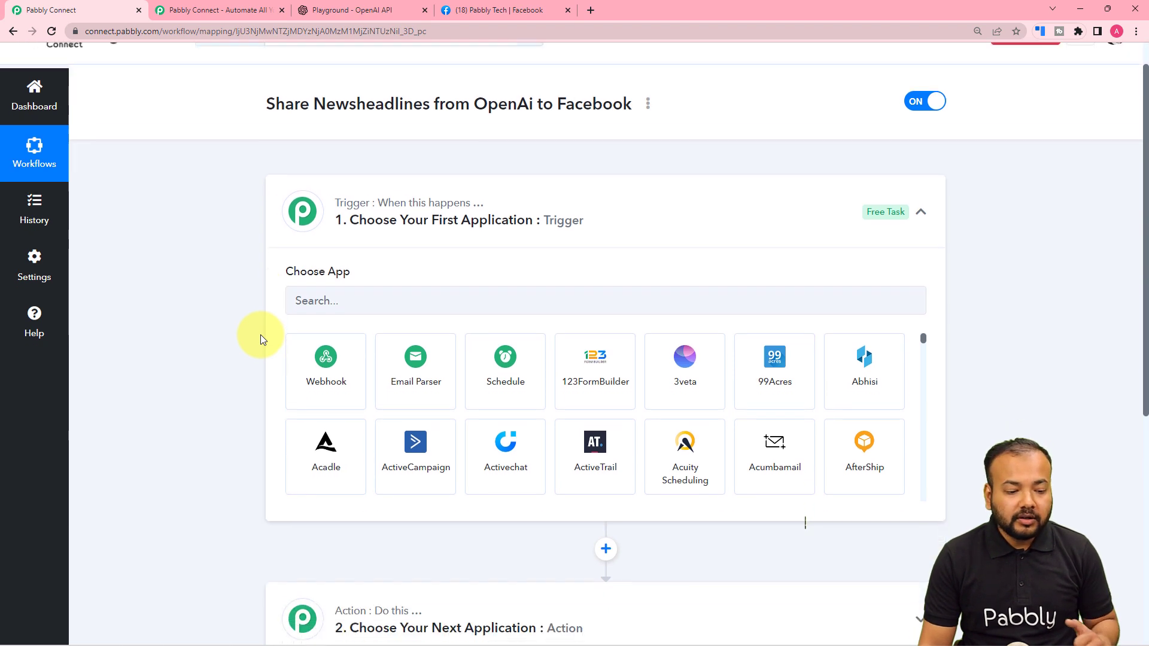
pyautogui.click(385, 329)
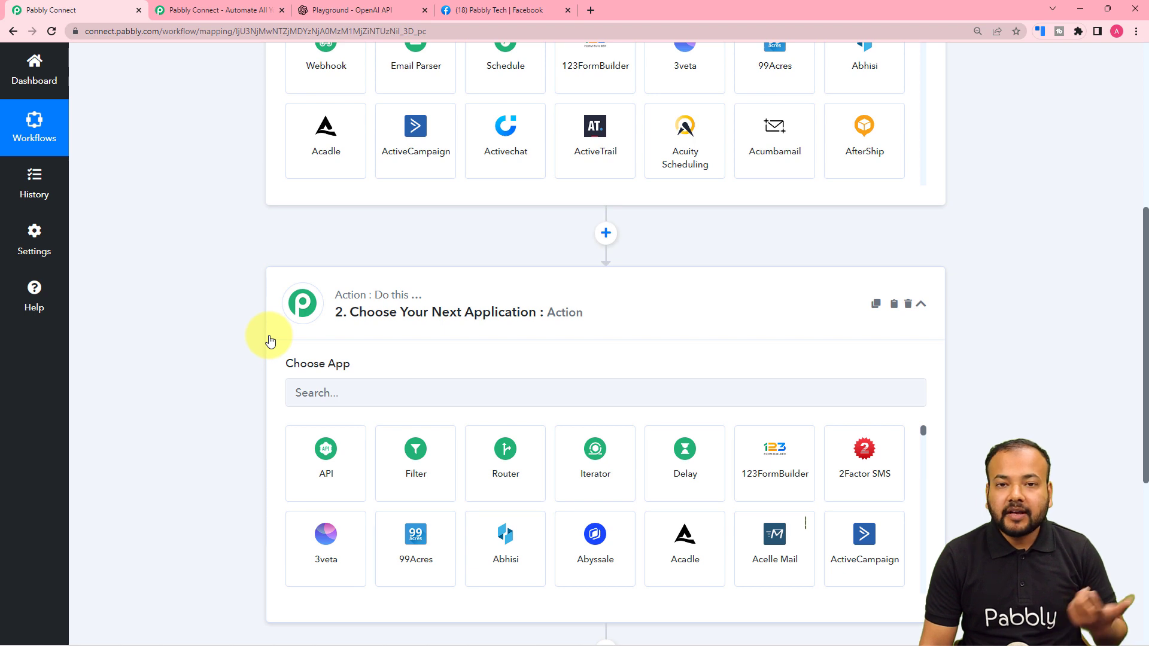
pyautogui.scroll(4, 269, 340)
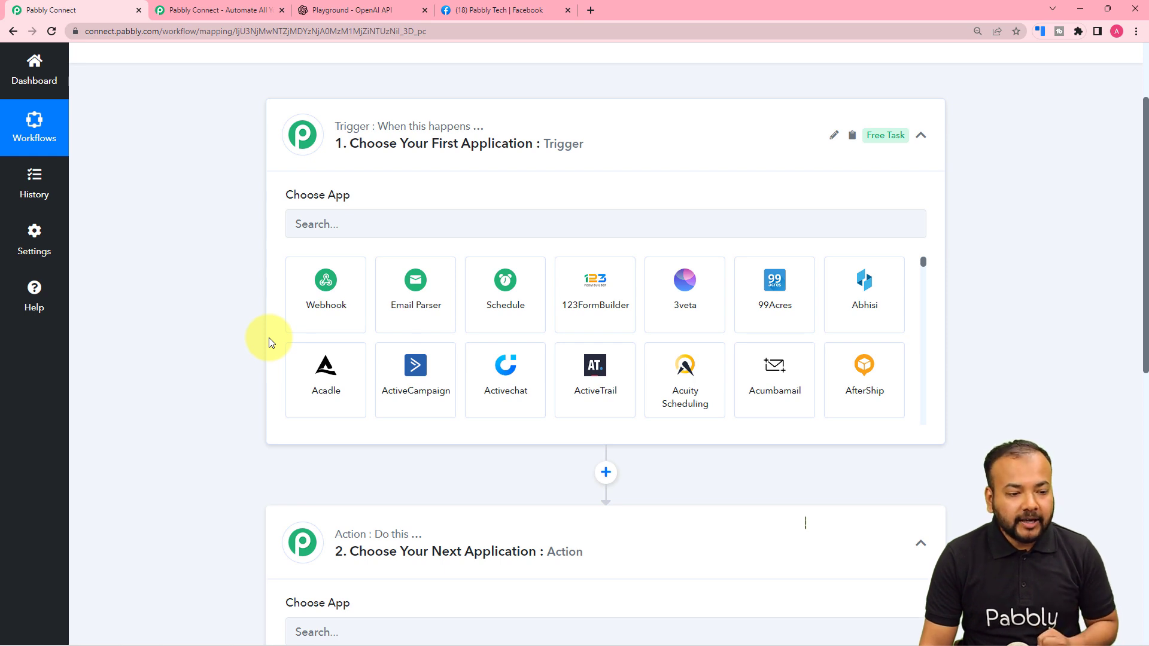
pyautogui.scroll(1, 269, 343)
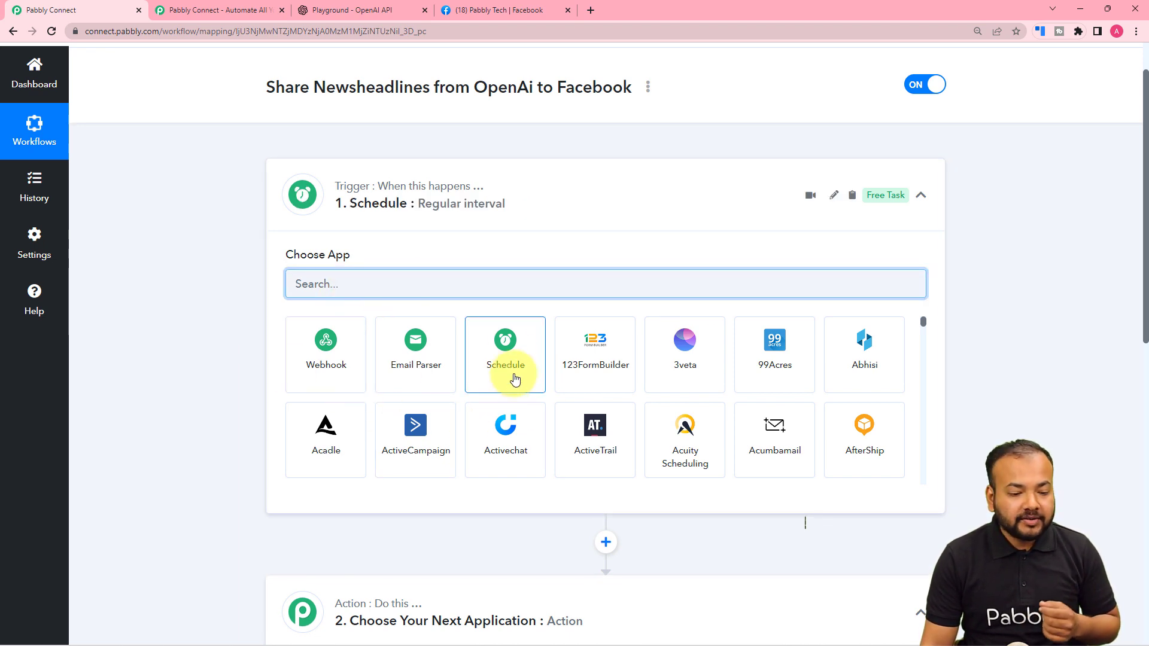
pyautogui.click(514, 377)
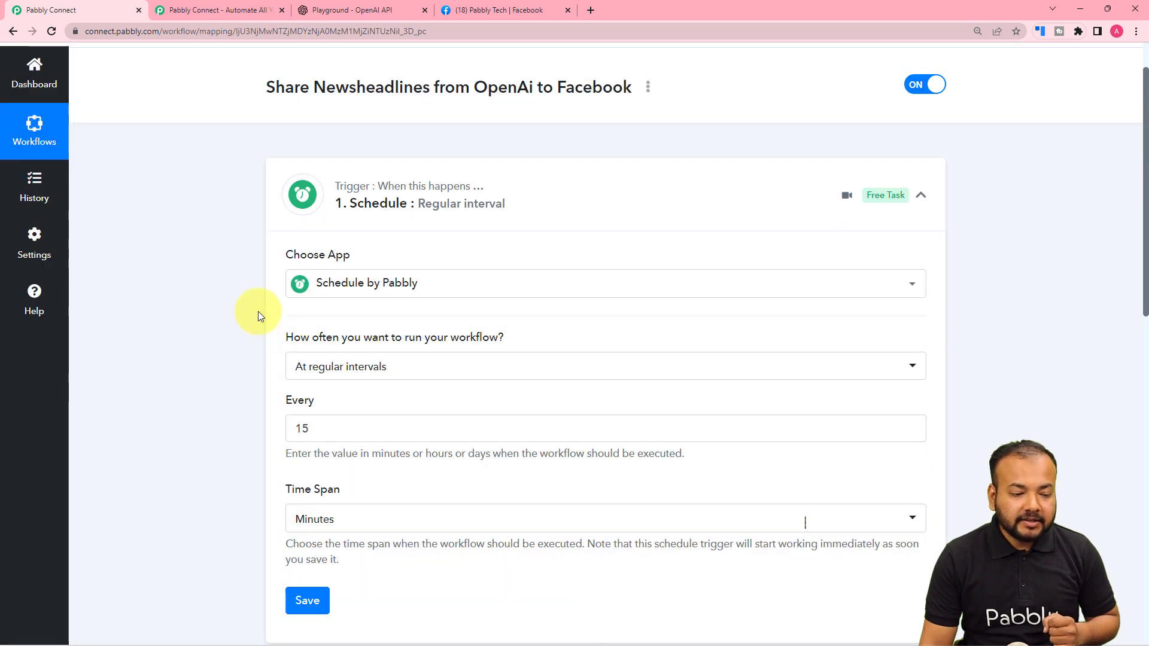
# Set the schedule trigger to run the workflow every day
pyautogui.scroll(-2, 257, 311)
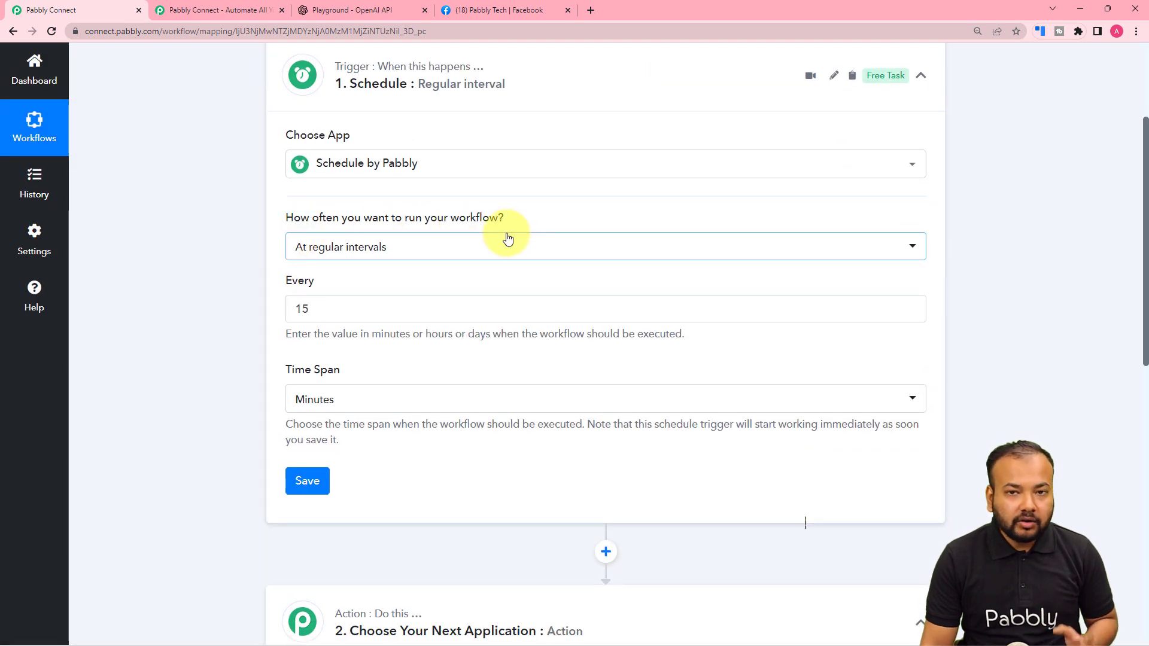
pyautogui.click(453, 255)
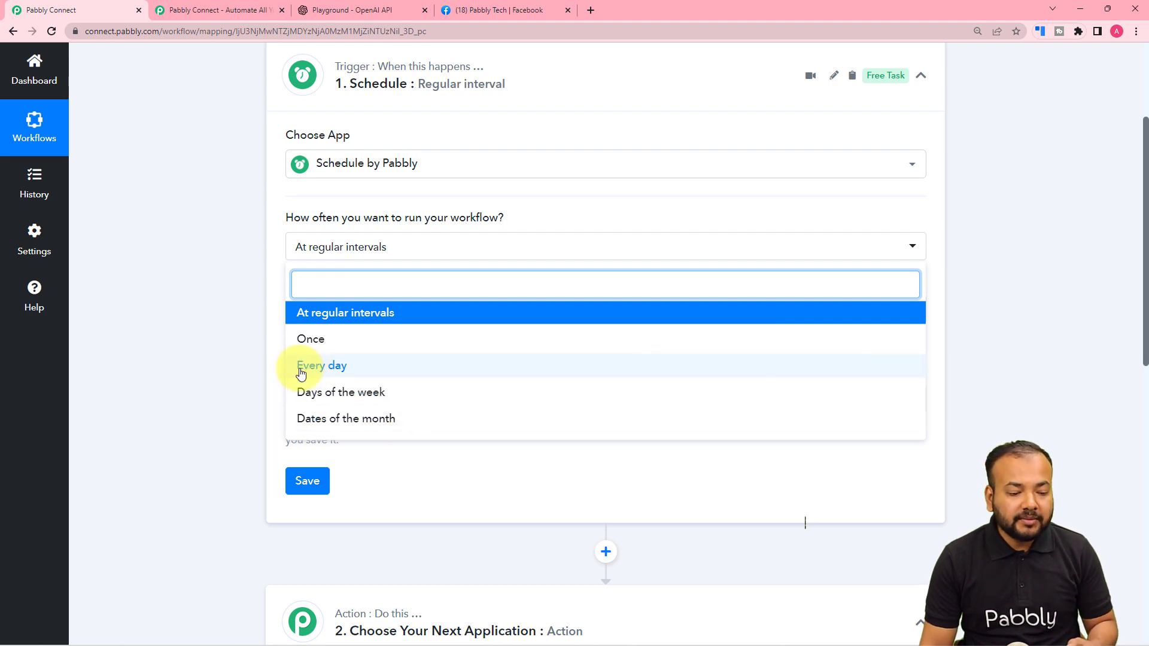
pyautogui.click(326, 368)
pyautogui.click(179, 324)
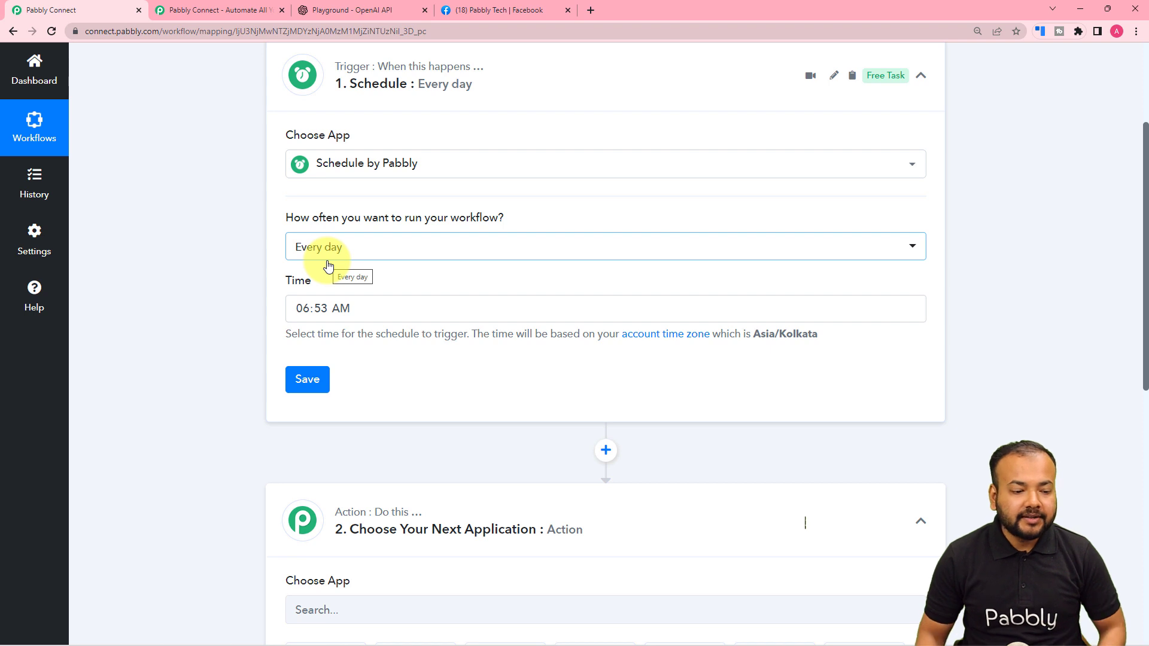
# Set the daily trigger time to 12:01 PM and save the schedule
pyautogui.click(294, 310)
pyautogui.scroll(-2, 321, 434)
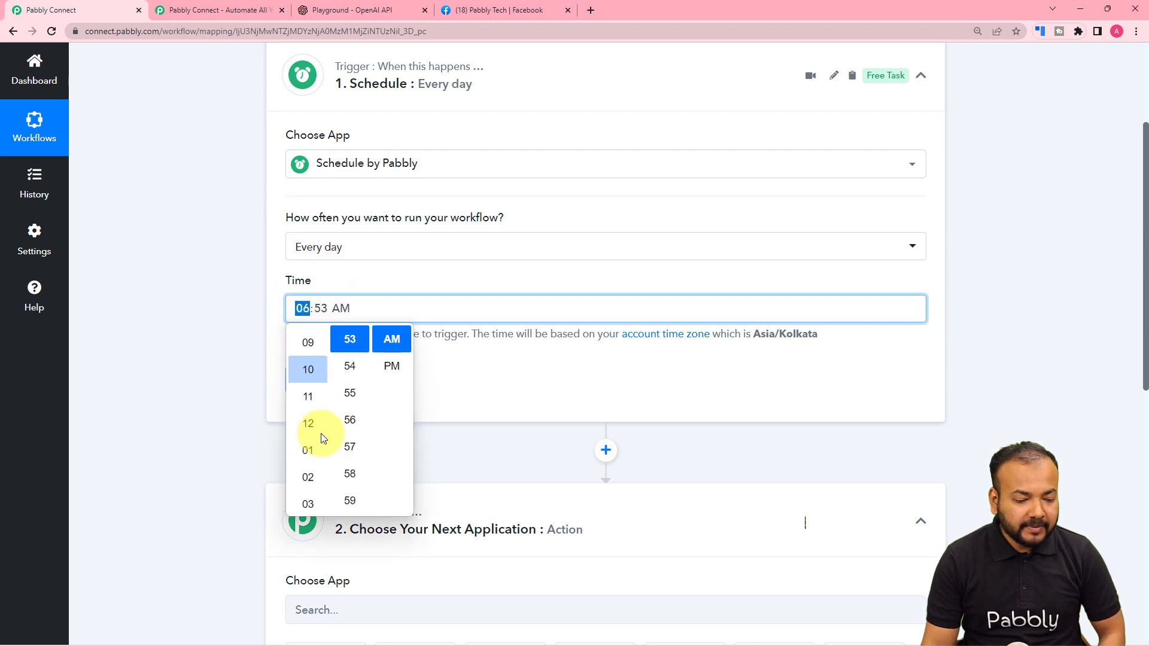
pyautogui.click(305, 422)
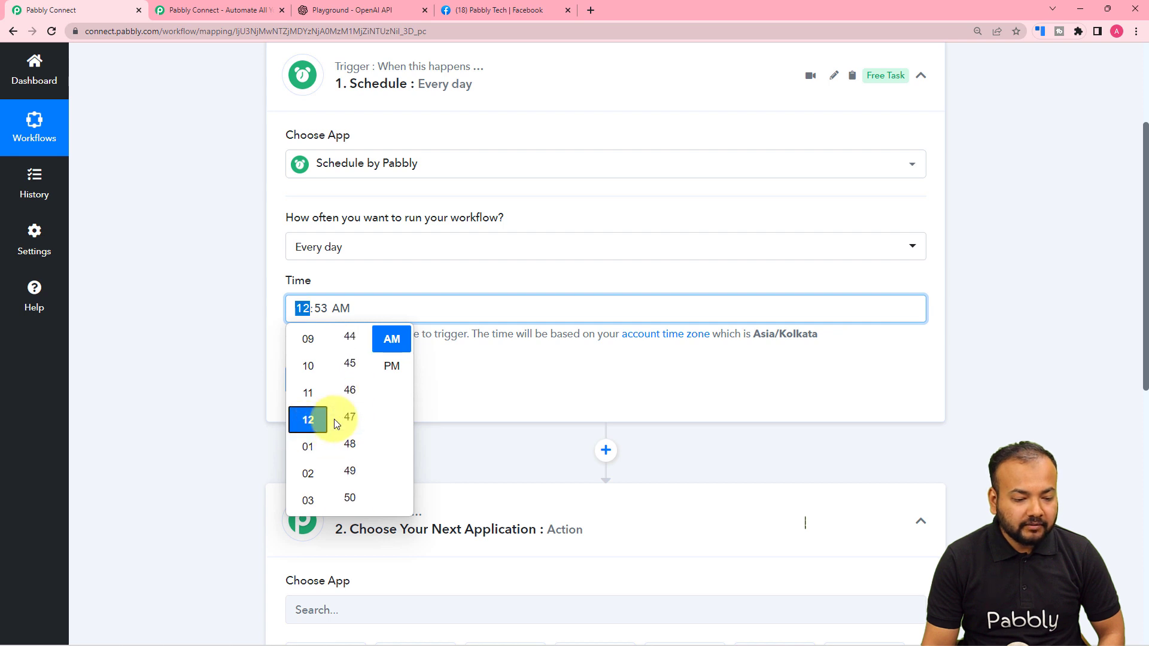
pyautogui.scroll(10, 335, 424)
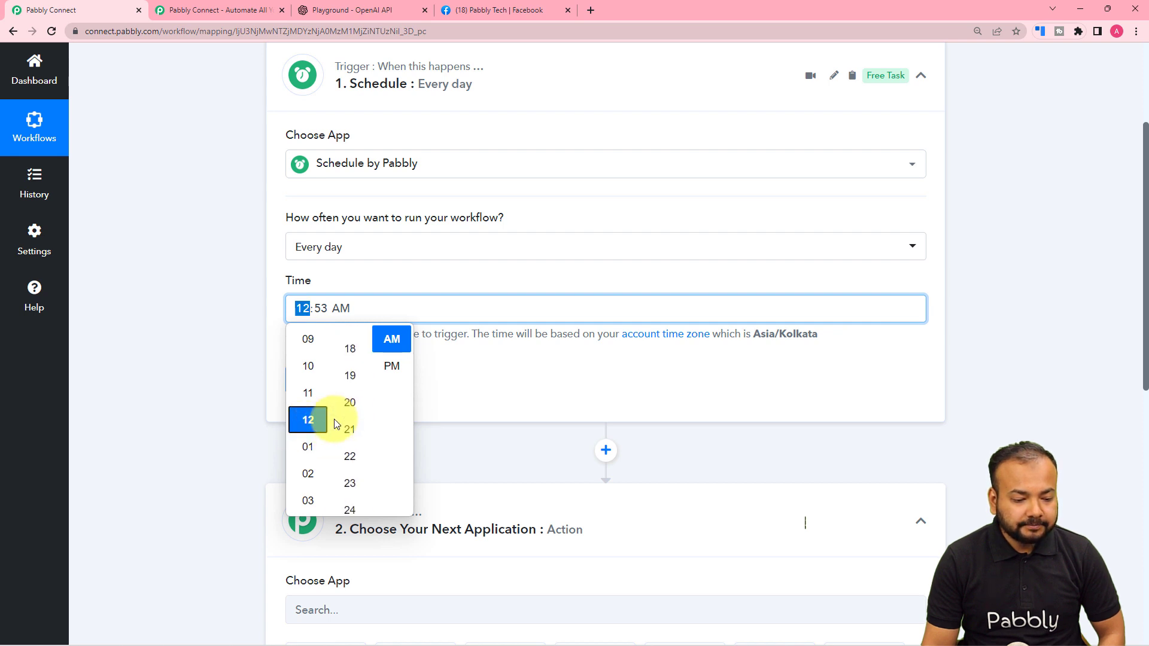
pyautogui.scroll(3, 336, 419)
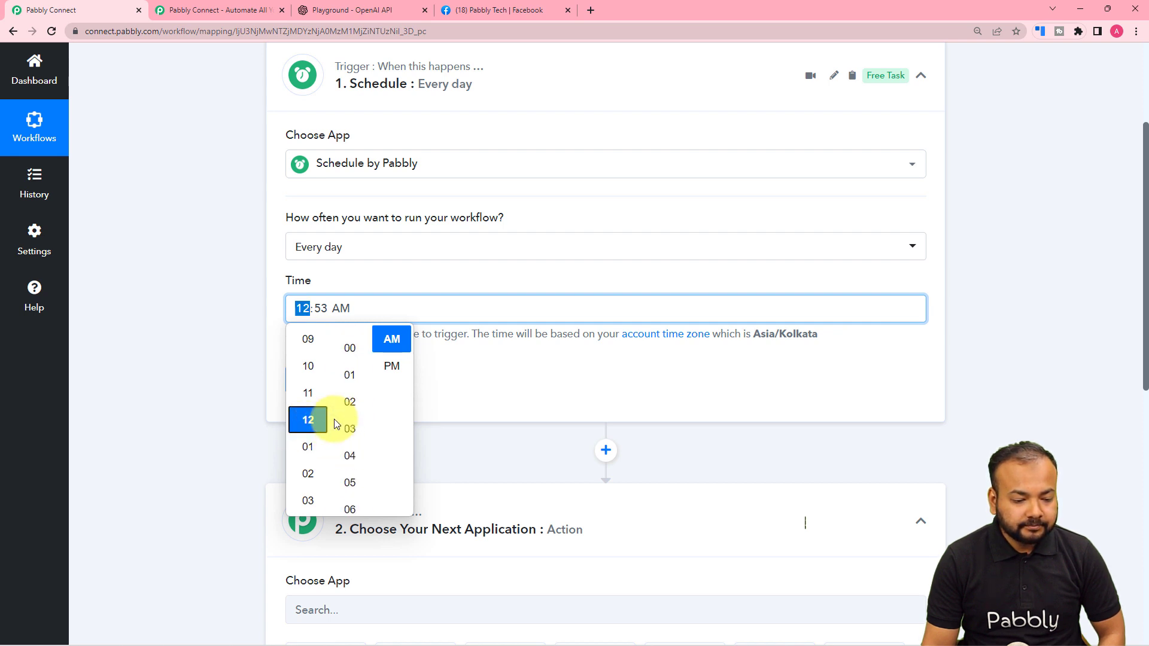
pyautogui.click(352, 375)
pyautogui.click(388, 368)
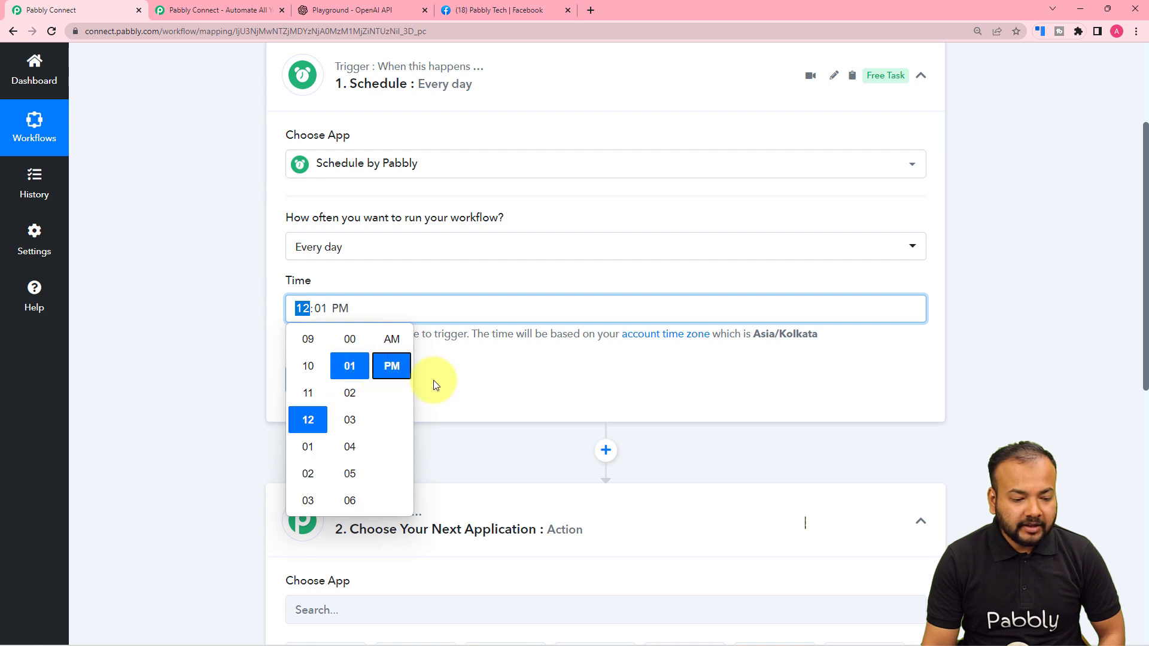
pyautogui.click(477, 387)
pyautogui.click(306, 380)
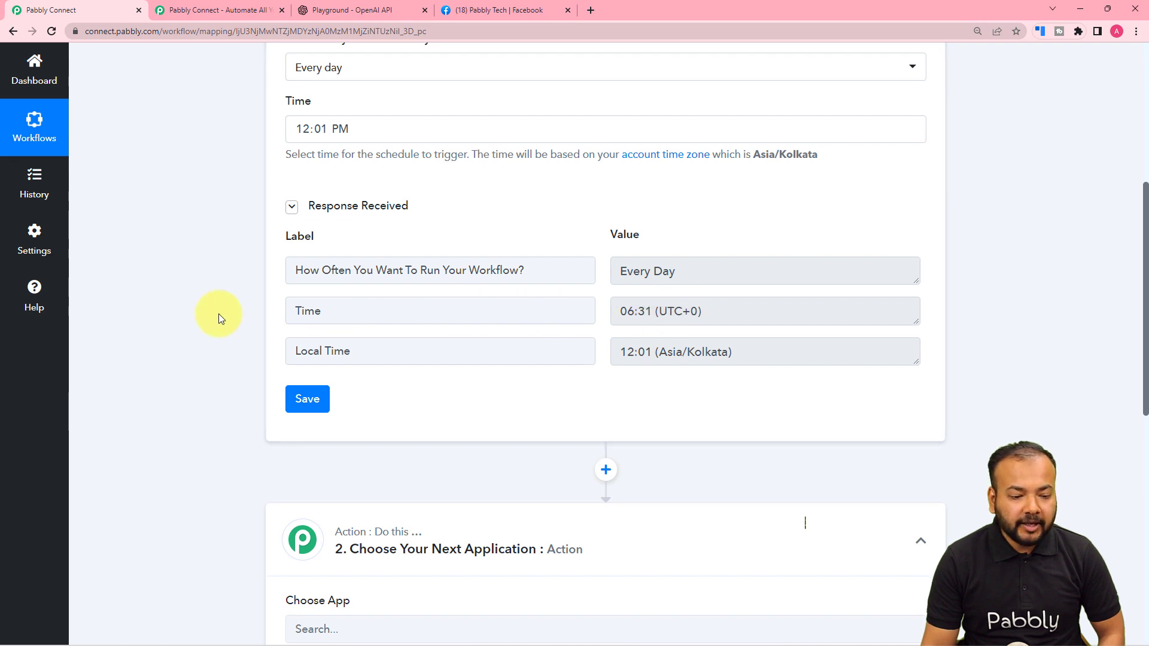
# Find OpenAI by searching for "open" and choose it as the application for the workflow's second step
pyautogui.scroll(-2, 218, 316)
pyautogui.scroll(-4, 219, 318)
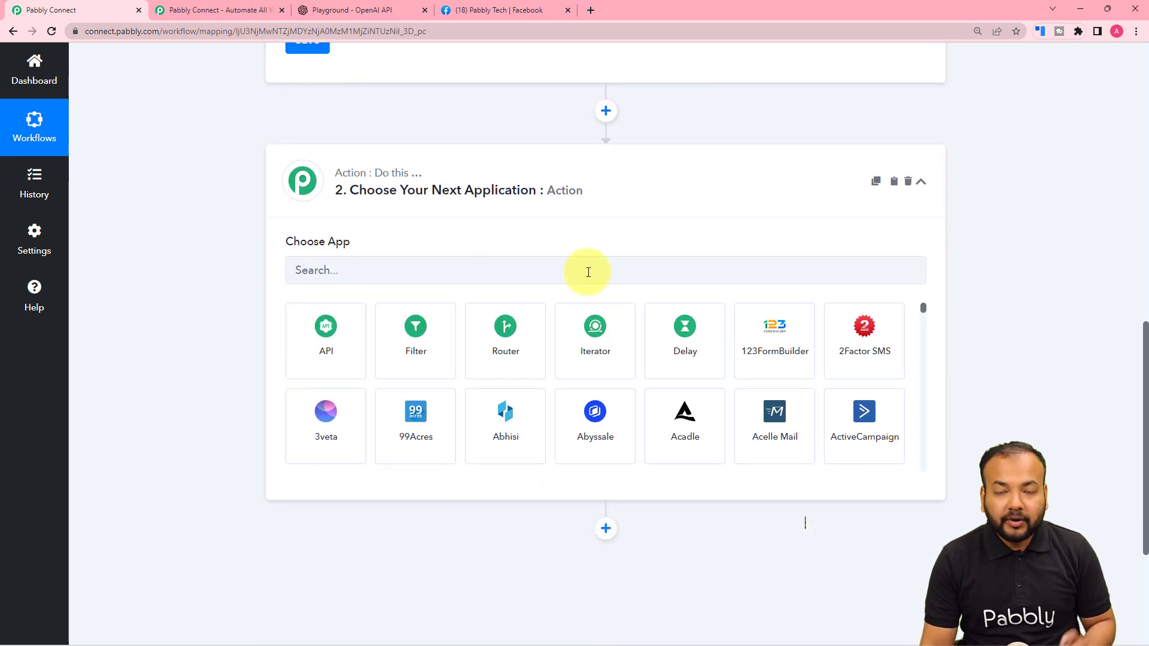
pyautogui.scroll(4, 605, 267)
pyautogui.scroll(-2, 606, 267)
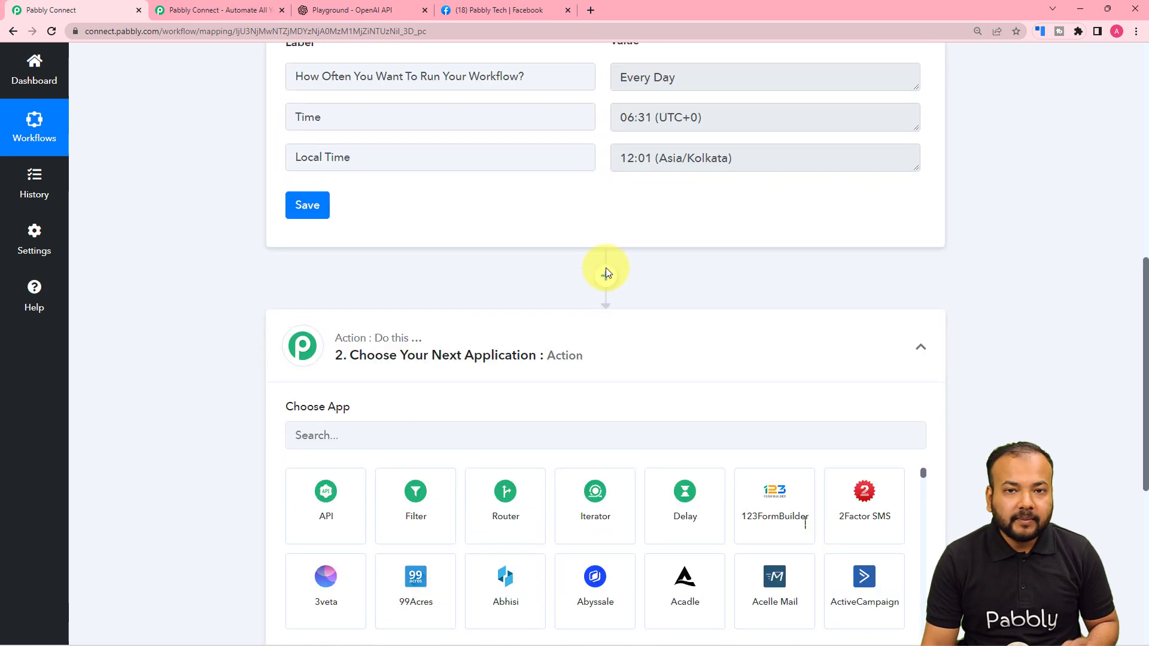
pyautogui.scroll(-2, 455, 389)
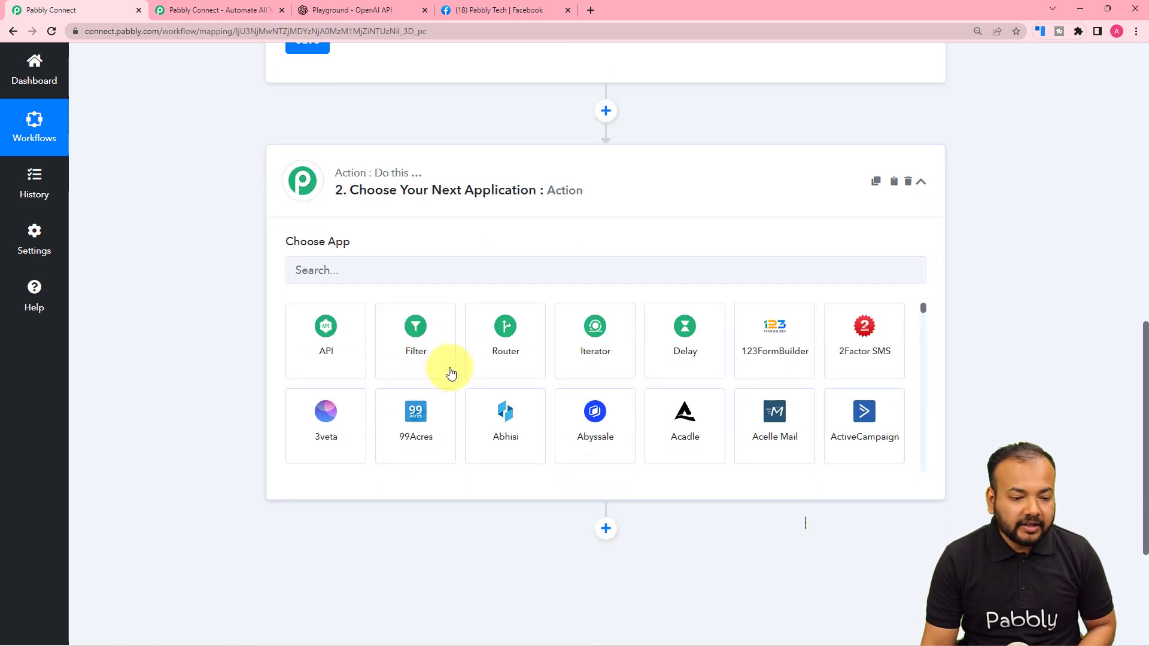
pyautogui.click(444, 276)
pyautogui.write('open')
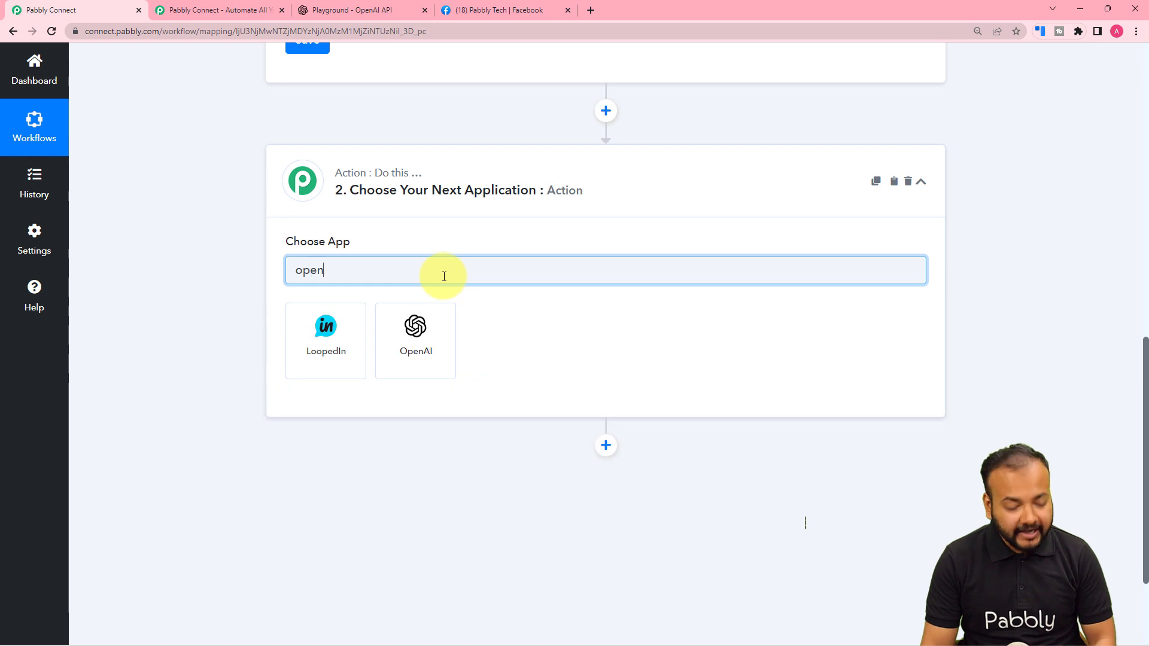
pyautogui.click(326, 336)
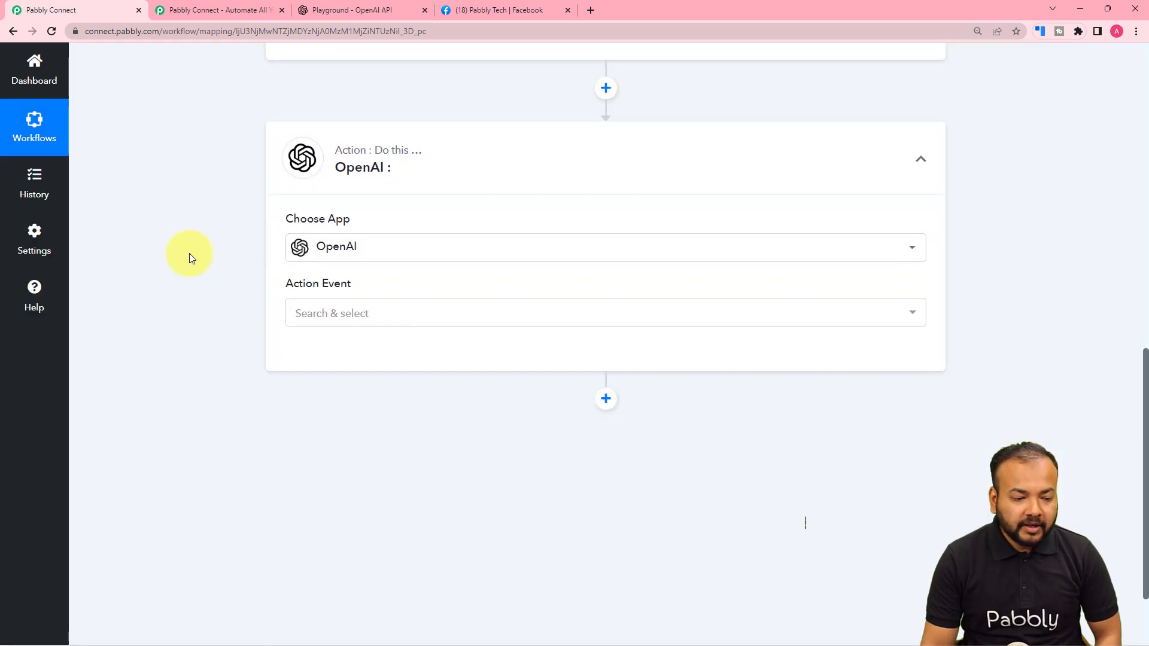
# Set the OpenAI action event to Generate Content and start adding a new OpenAI connection
pyautogui.scroll(-2, 189, 253)
pyautogui.click(362, 226)
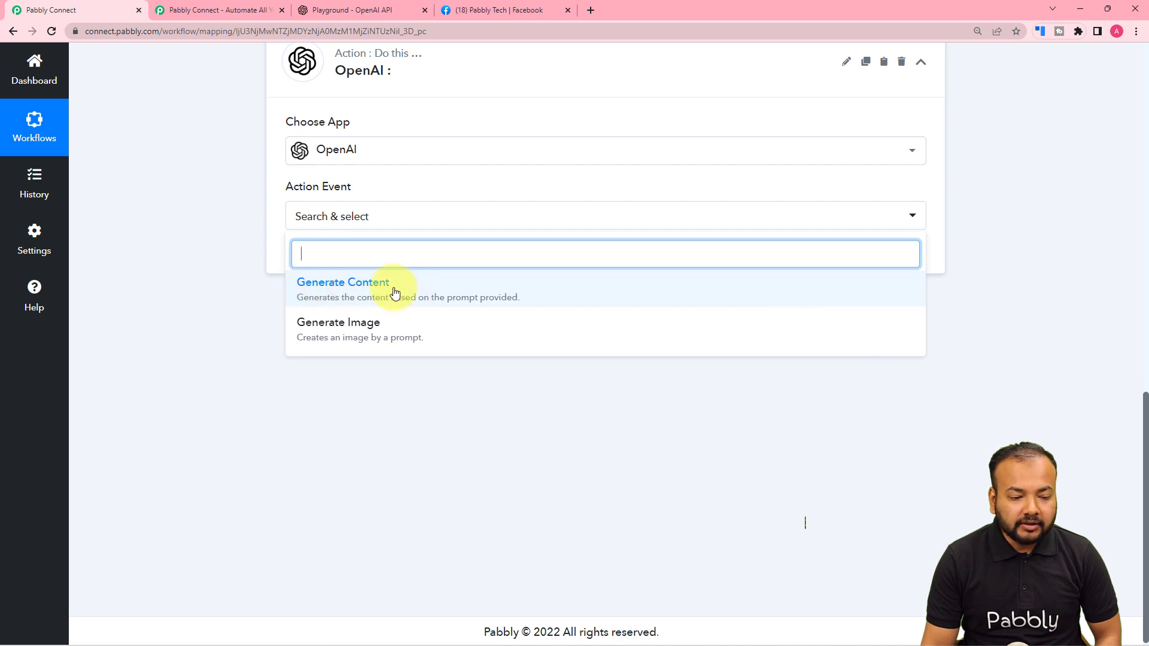
pyautogui.click(323, 291)
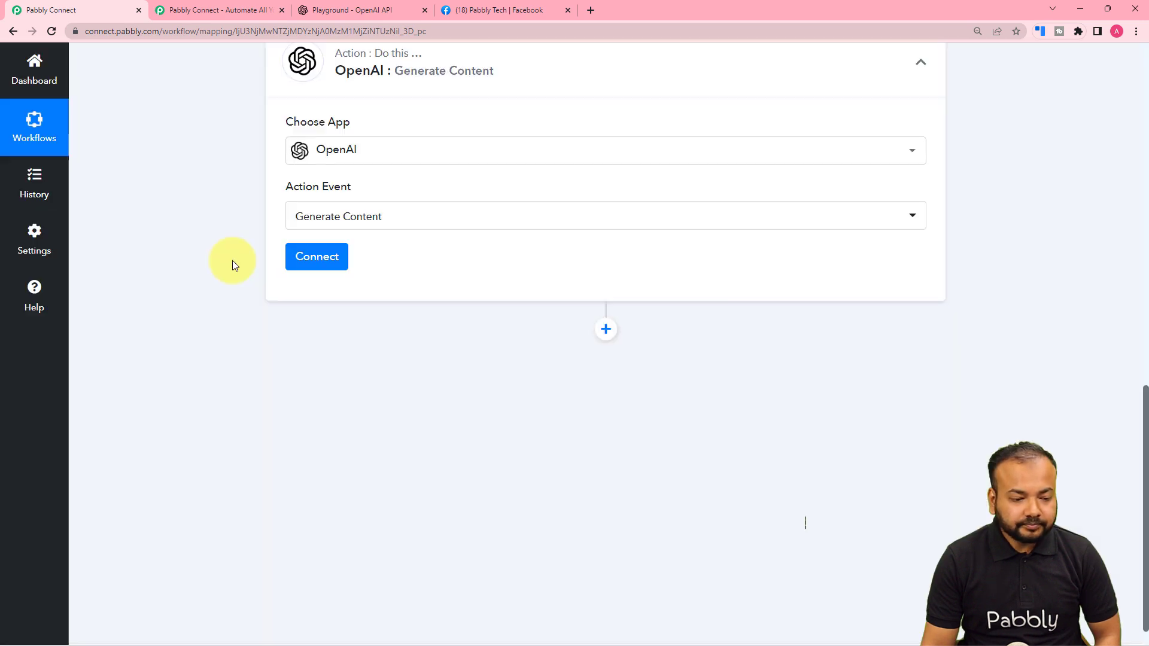
pyautogui.click(319, 261)
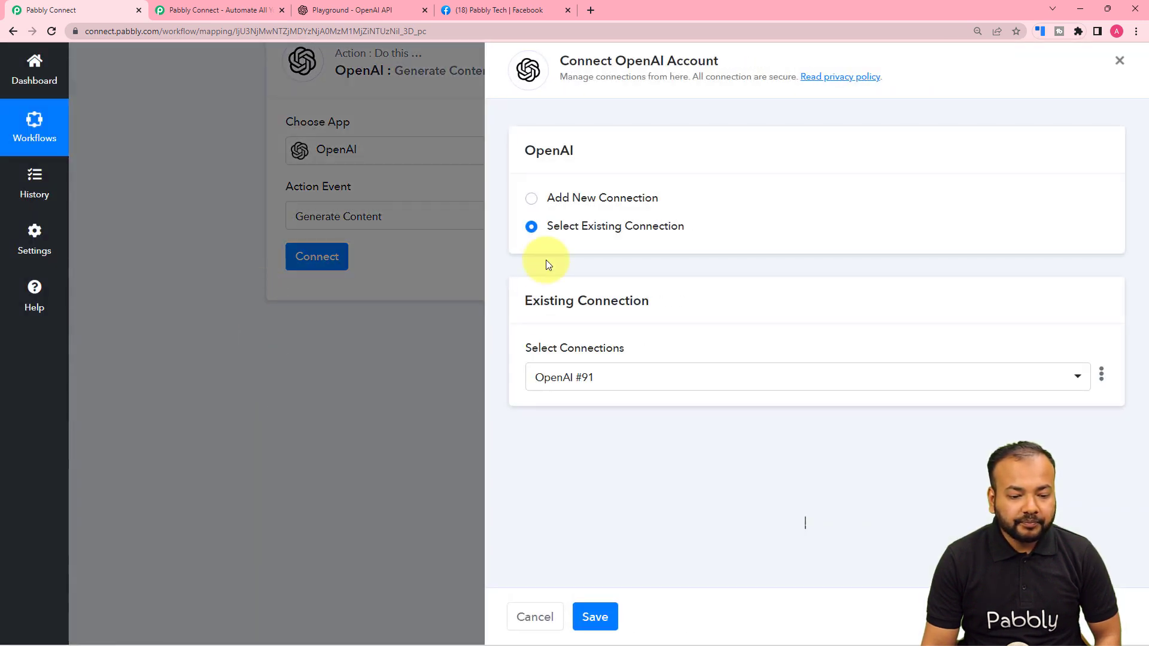
pyautogui.click(531, 199)
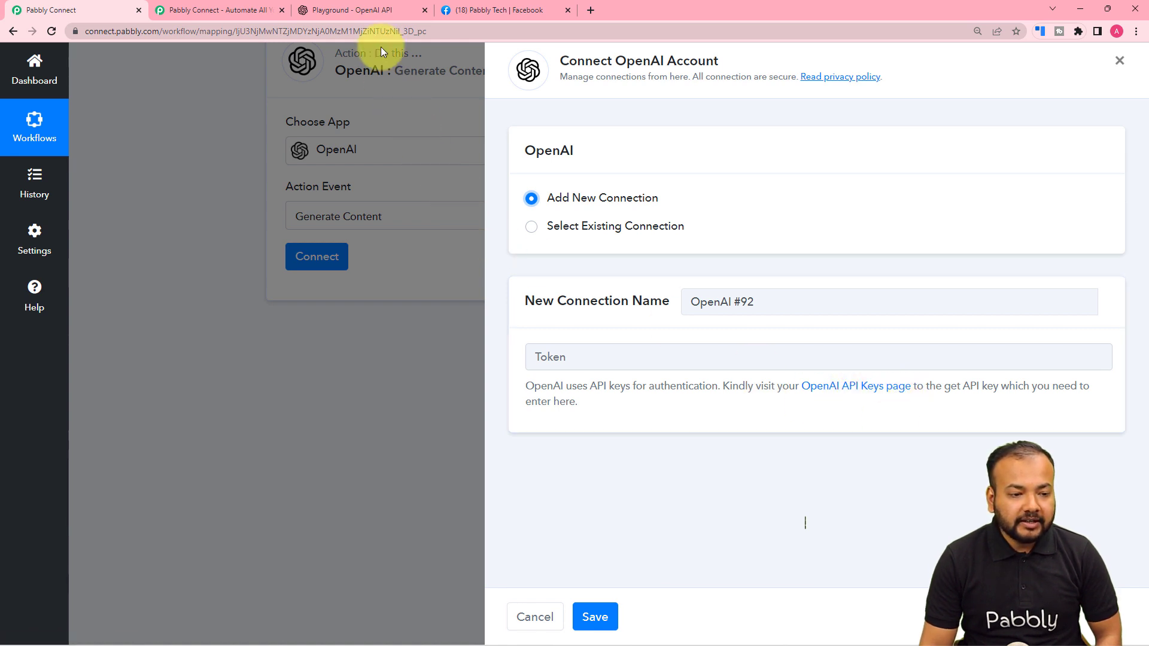
# Switch to the OpenAI site, generate a new secret API key in the account's API keys, and copy it
pyautogui.click(395, 13)
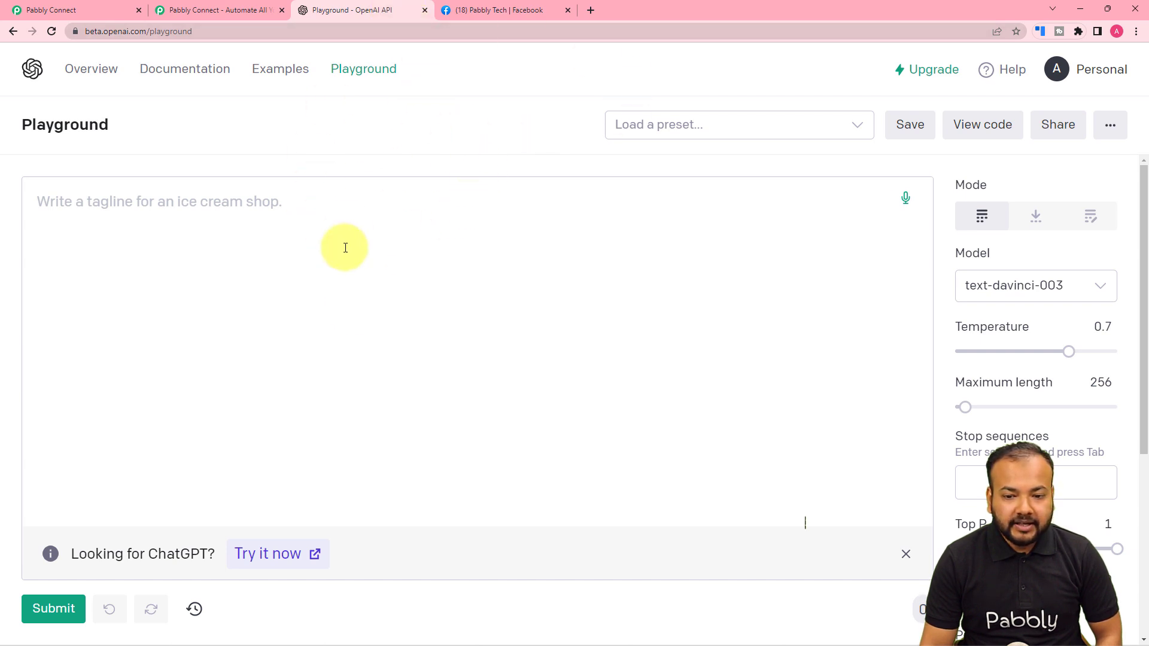
pyautogui.click(1072, 75)
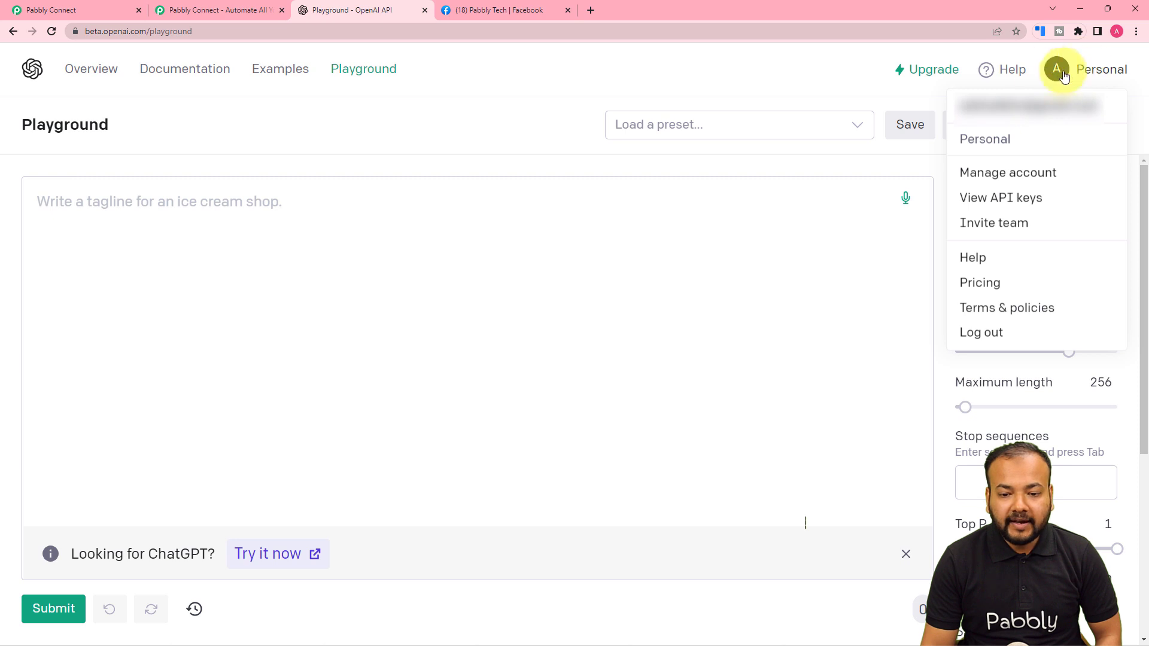
pyautogui.click(994, 204)
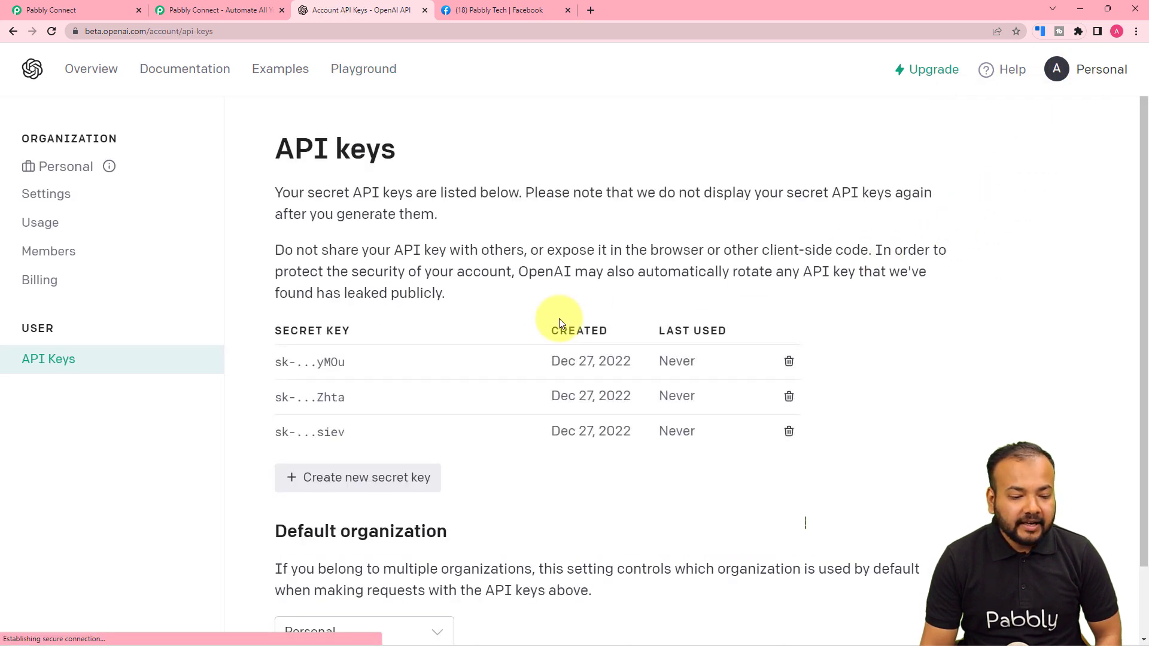
pyautogui.scroll(-1, 559, 319)
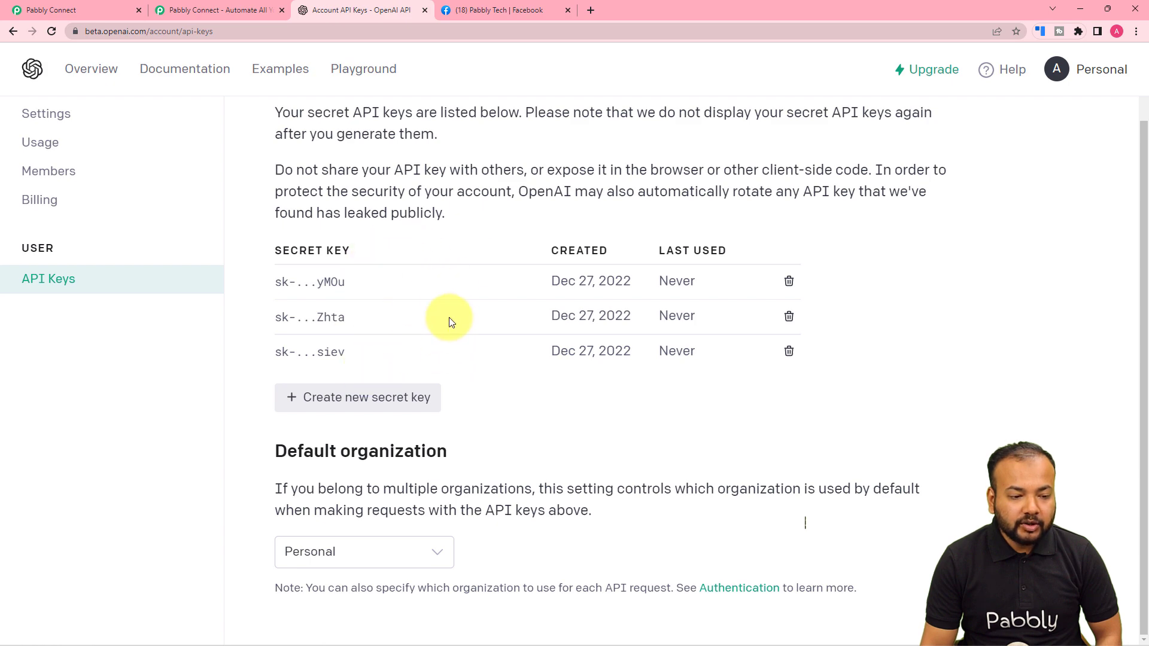
pyautogui.click(361, 400)
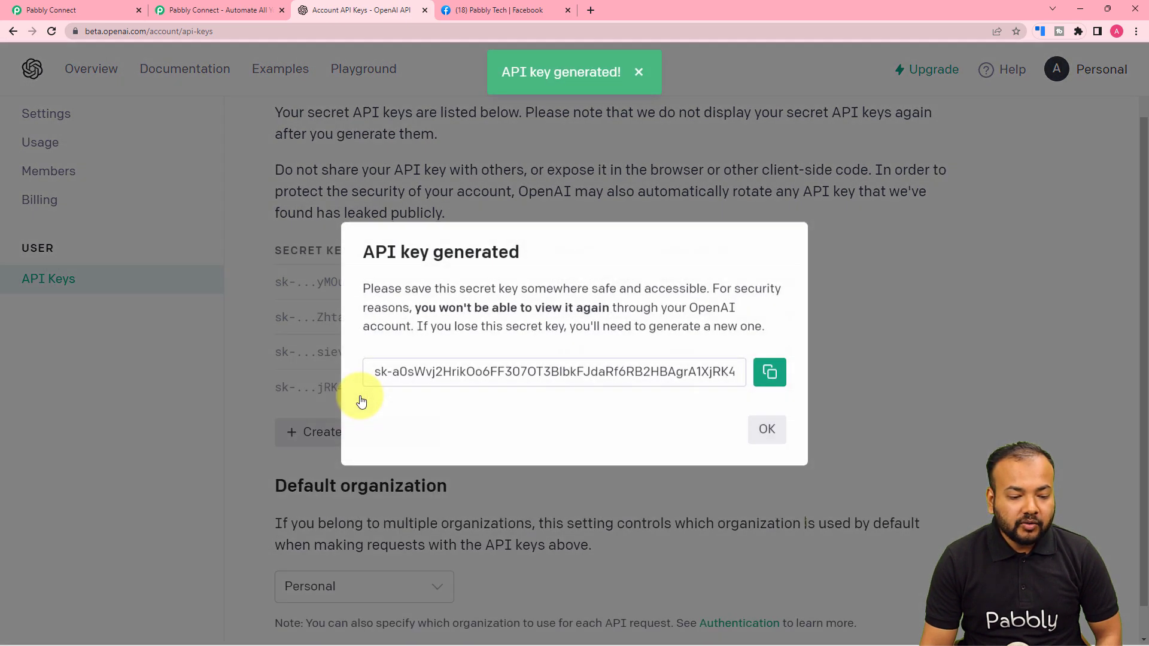
pyautogui.click(781, 374)
pyautogui.click(767, 429)
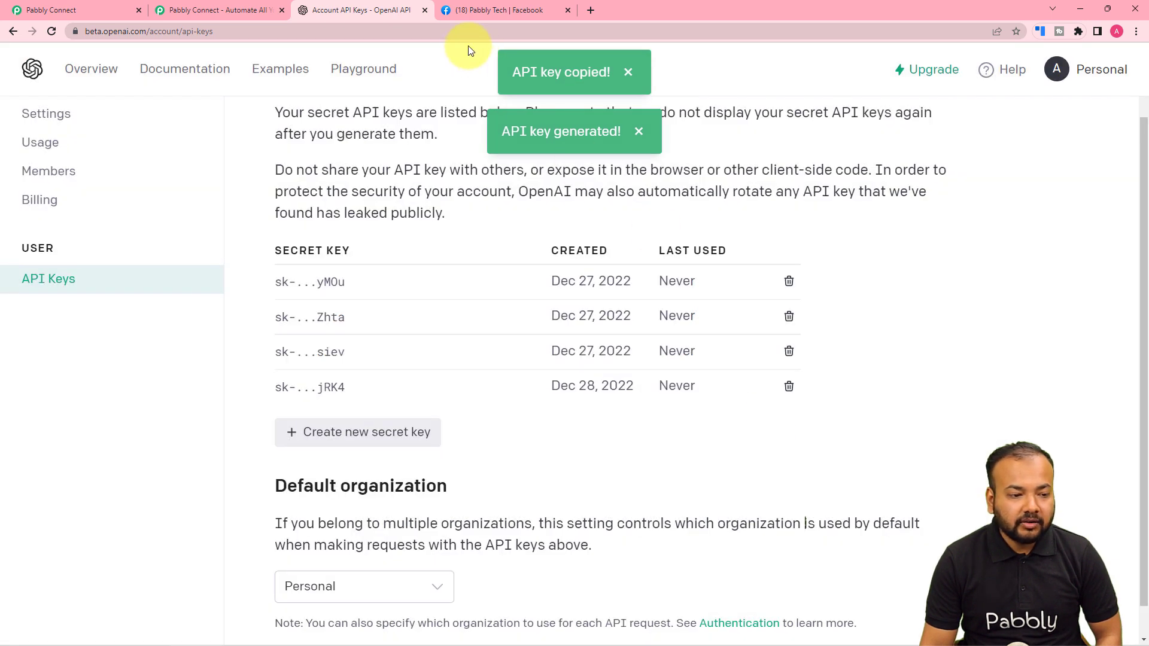
# Return to the Pabbly Connect workflow, paste the copied API key as the new OpenAI connection's token, and save the connection
pyautogui.click(107, 9)
pyautogui.rightClick(564, 358)
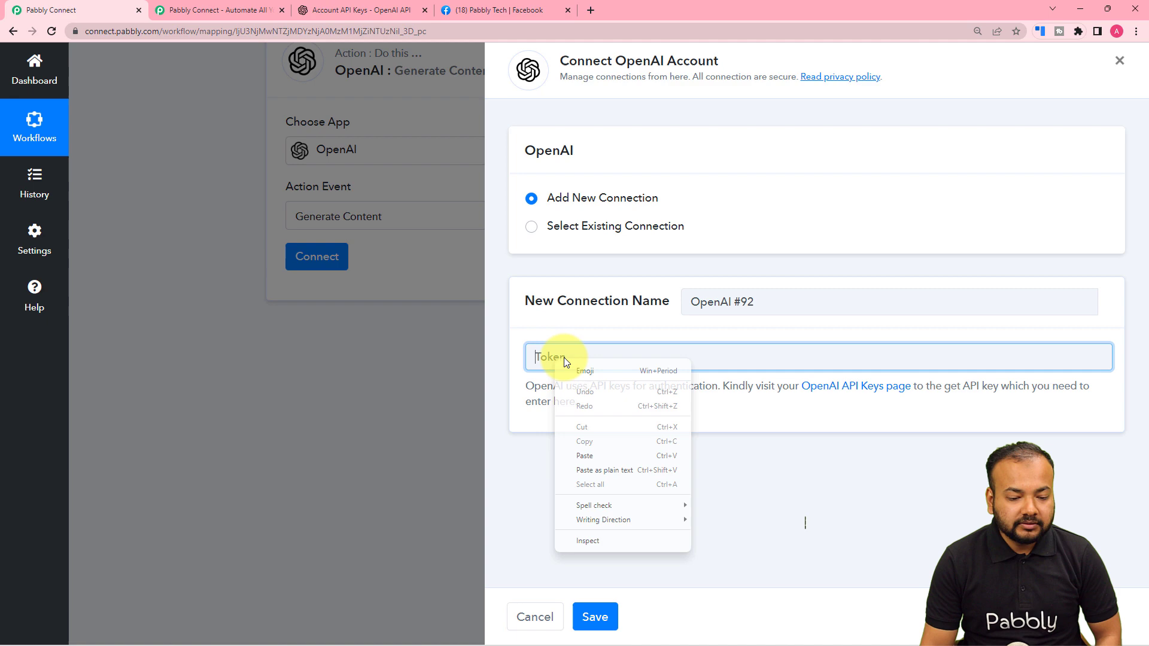
pyautogui.click(591, 455)
pyautogui.press('Return')
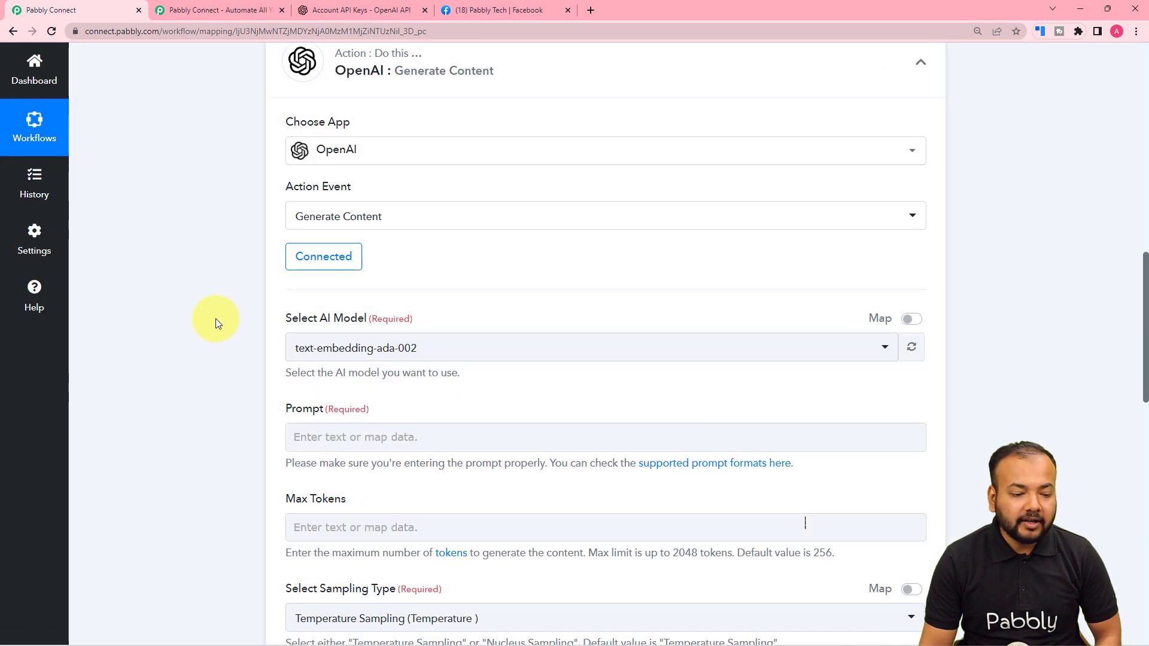
# Set the OpenAI step's AI model to text-davinci-002 (Most Used)
pyautogui.scroll(-3, 216, 319)
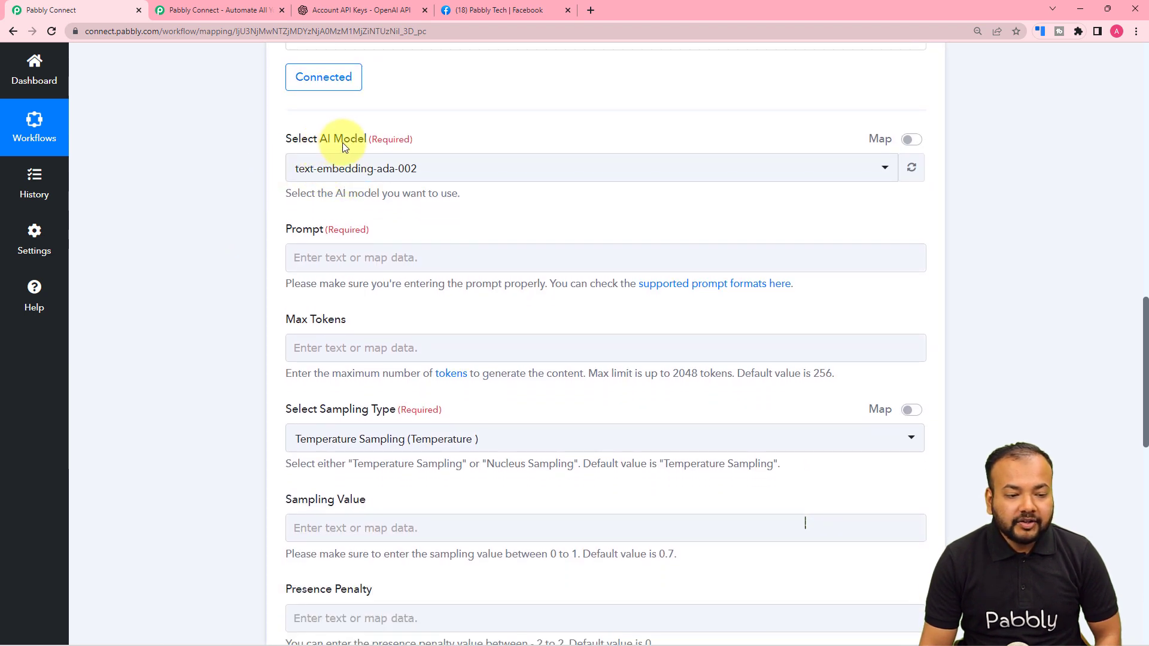
pyautogui.click(492, 173)
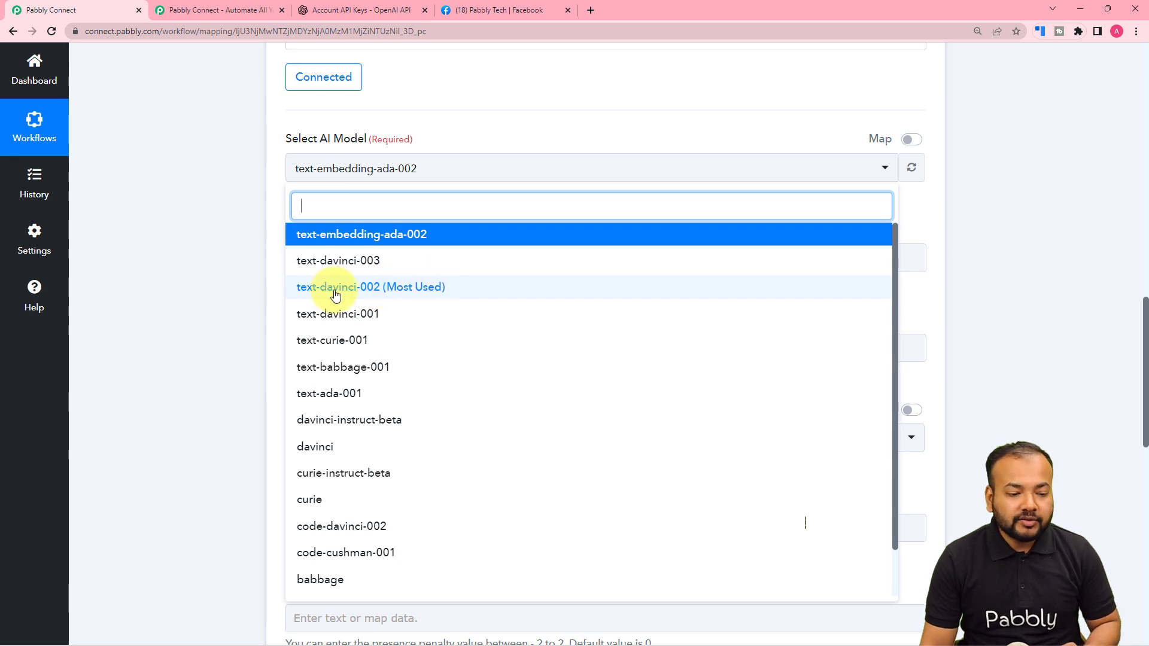
pyautogui.click(393, 294)
# Enter the OpenAI prompt "Generate the top news headlines for the date:"
pyautogui.scroll(-2, 233, 232)
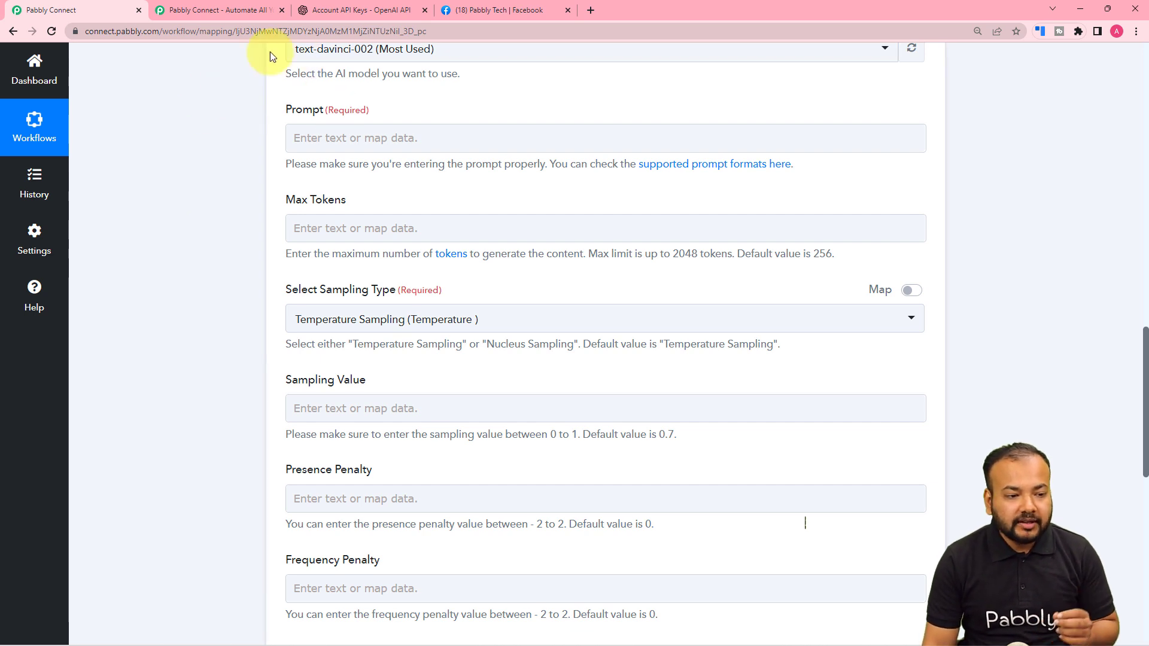
pyautogui.click(338, 12)
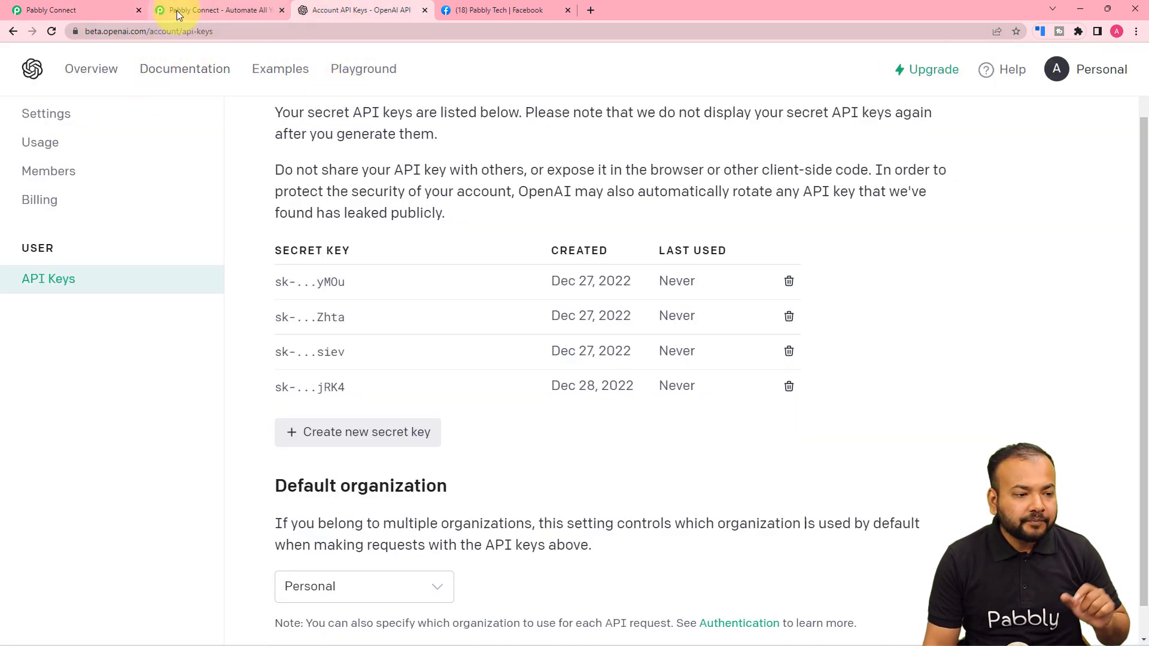
pyautogui.click(114, 11)
pyautogui.click(368, 137)
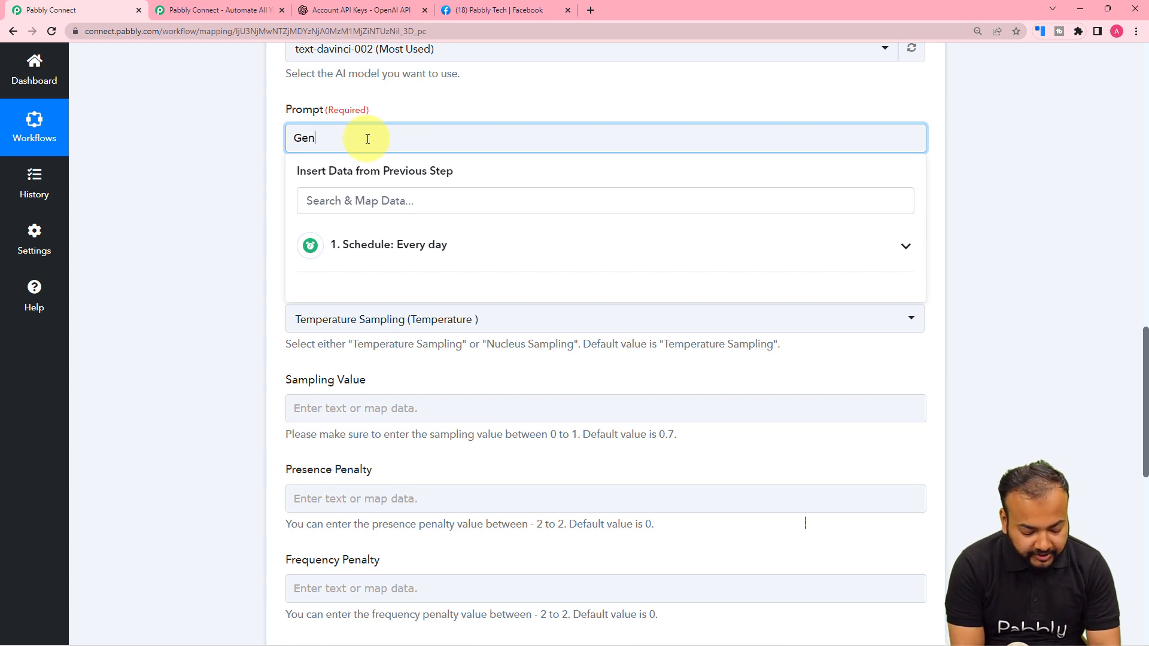
pyautogui.write('Generate the top news headlines for the date:')
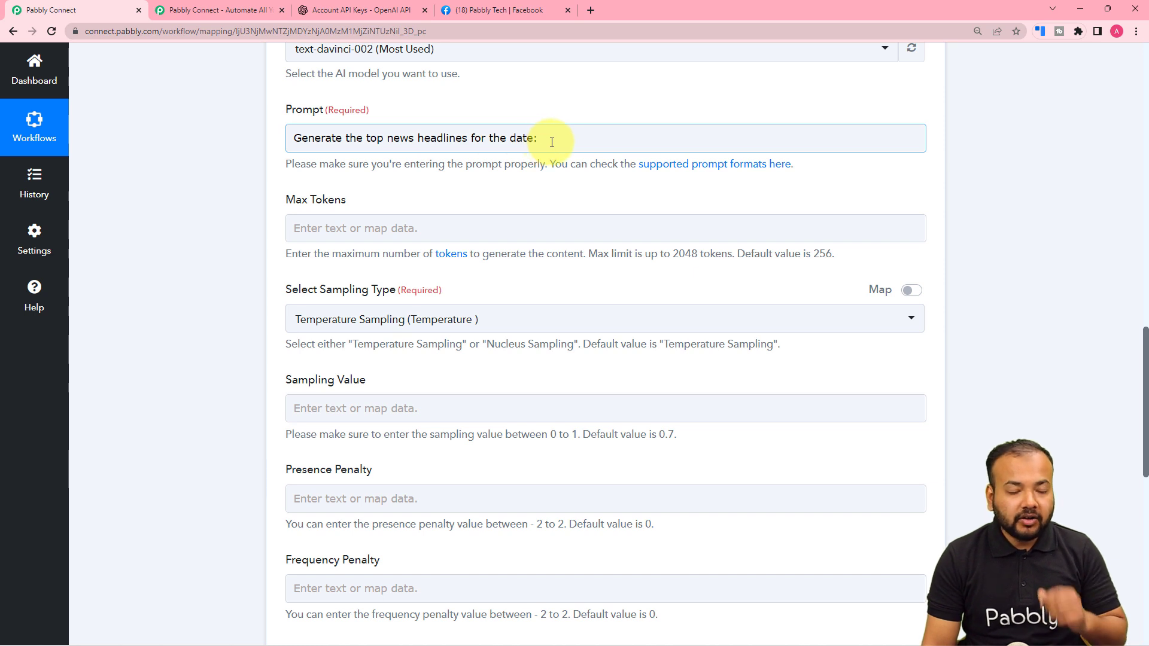
# Insert an action step between the schedule trigger and OpenAI, search apps for "da", and choose Date/Time Formatter by Pabbly
pyautogui.scroll(4, 553, 143)
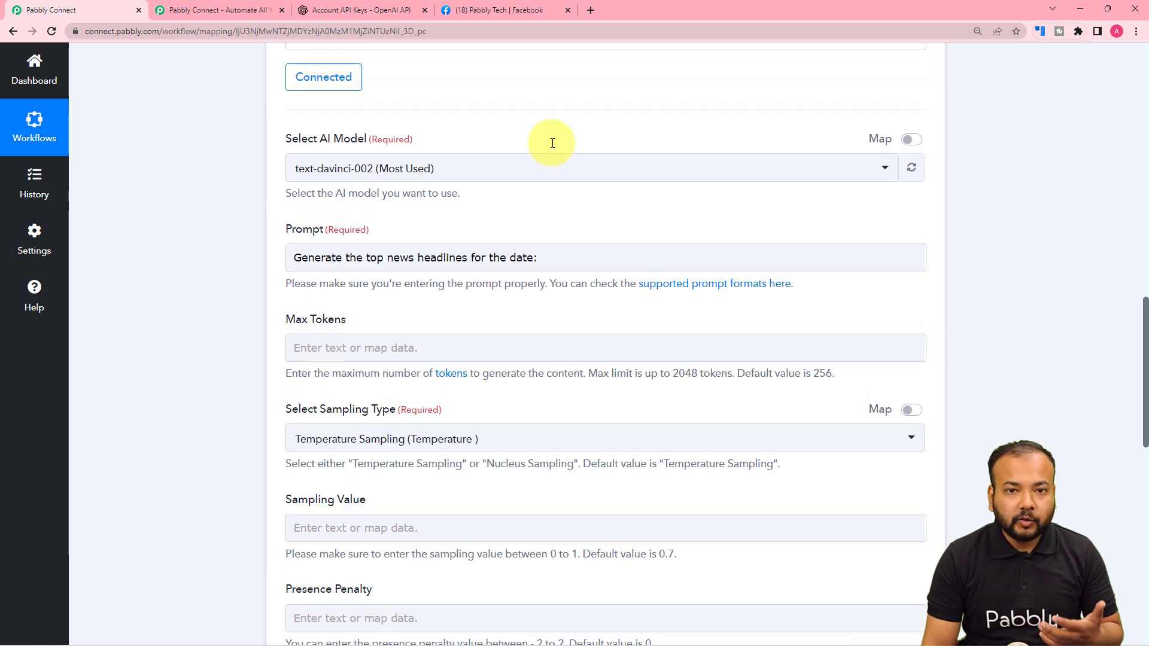
pyautogui.scroll(4, 553, 146)
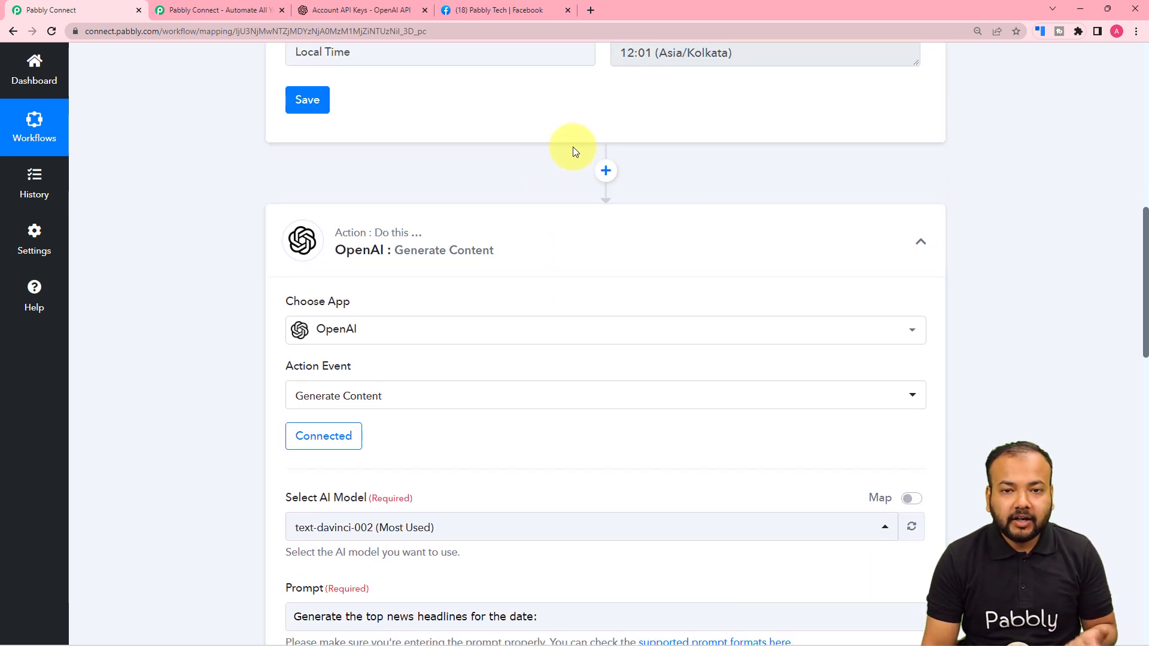
pyautogui.scroll(-5, 573, 146)
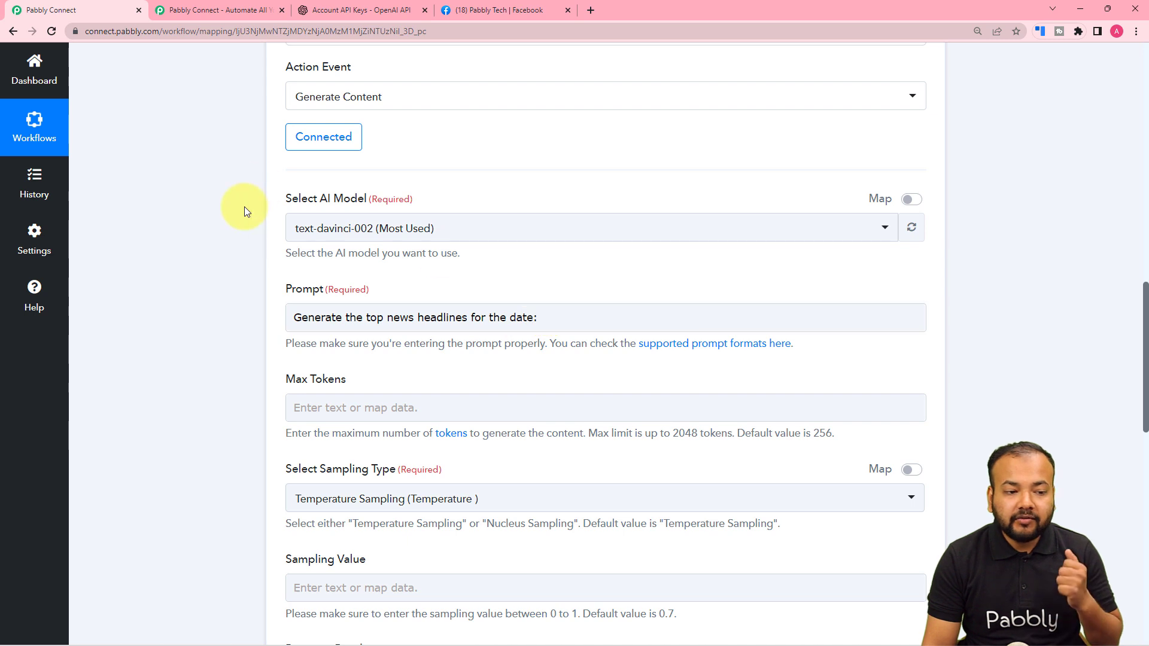
pyautogui.scroll(6, 244, 206)
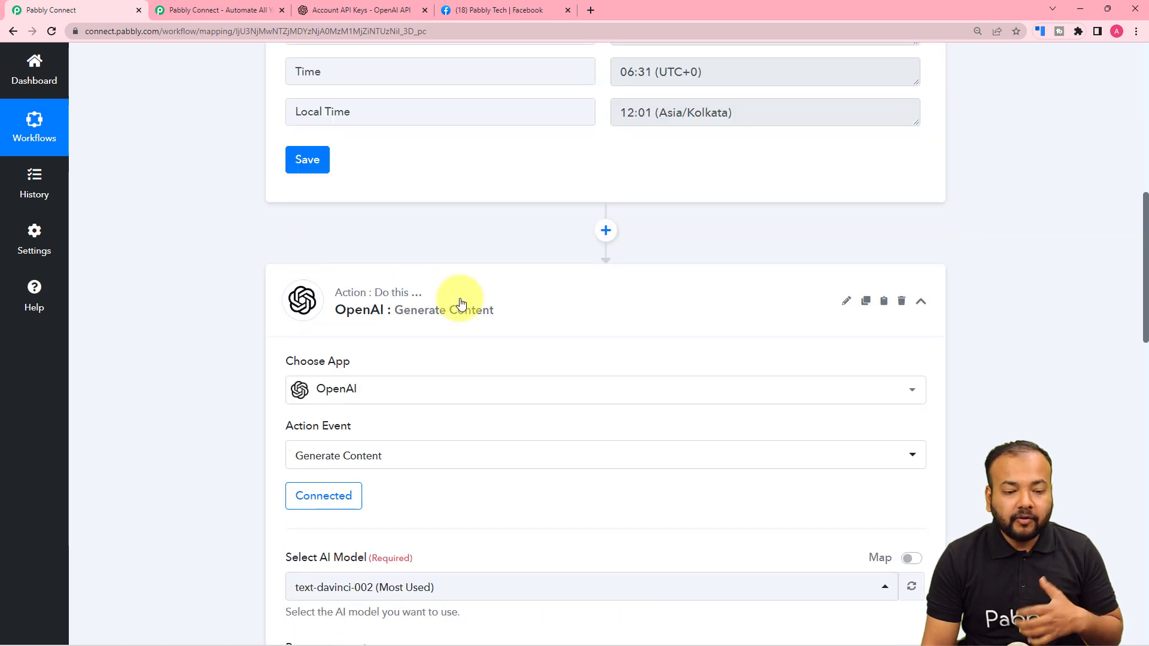
pyautogui.click(613, 231)
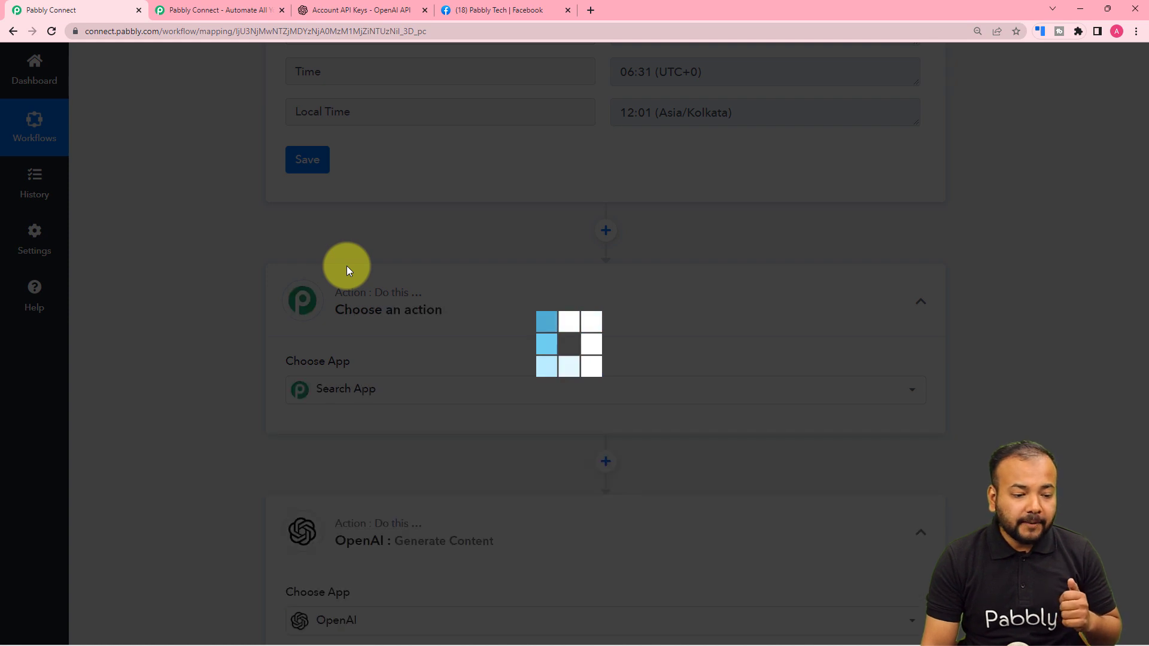
pyautogui.write('da')
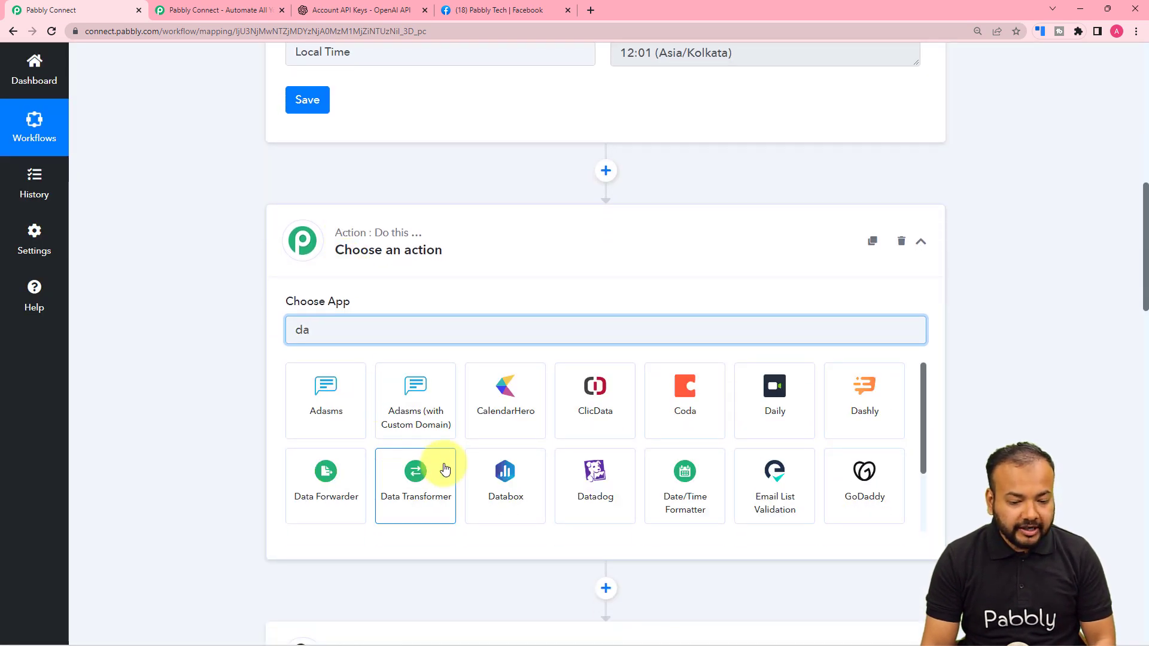
pyautogui.click(653, 491)
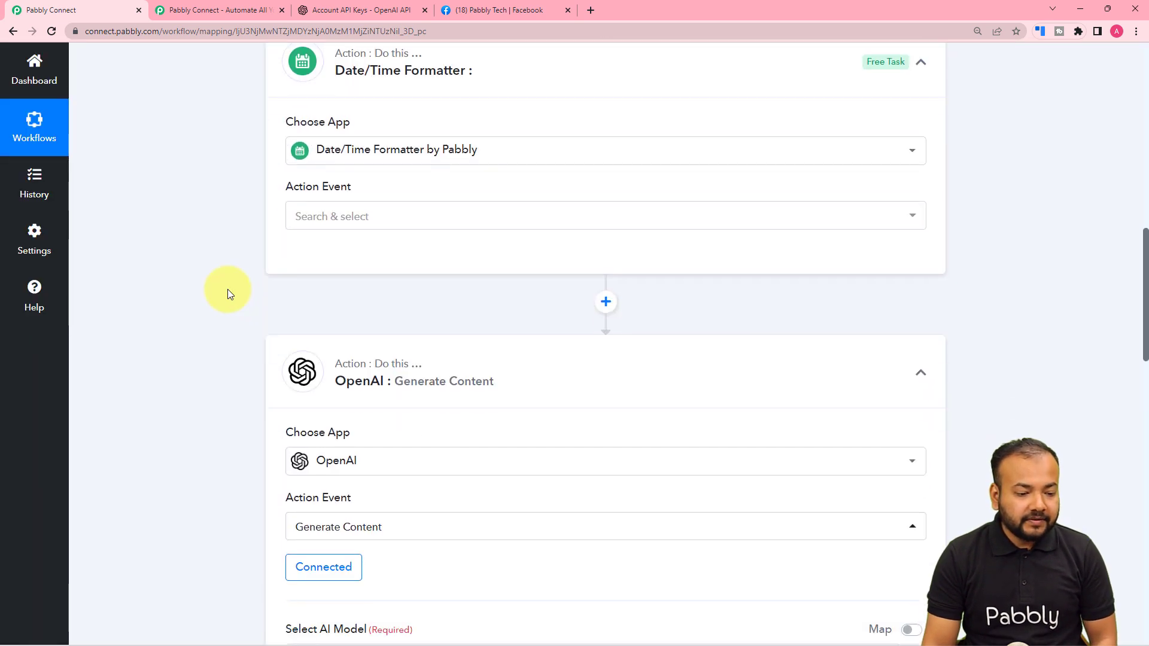
# Set the Date/Time Formatter's action event to Current Date and connect it
pyautogui.click(347, 227)
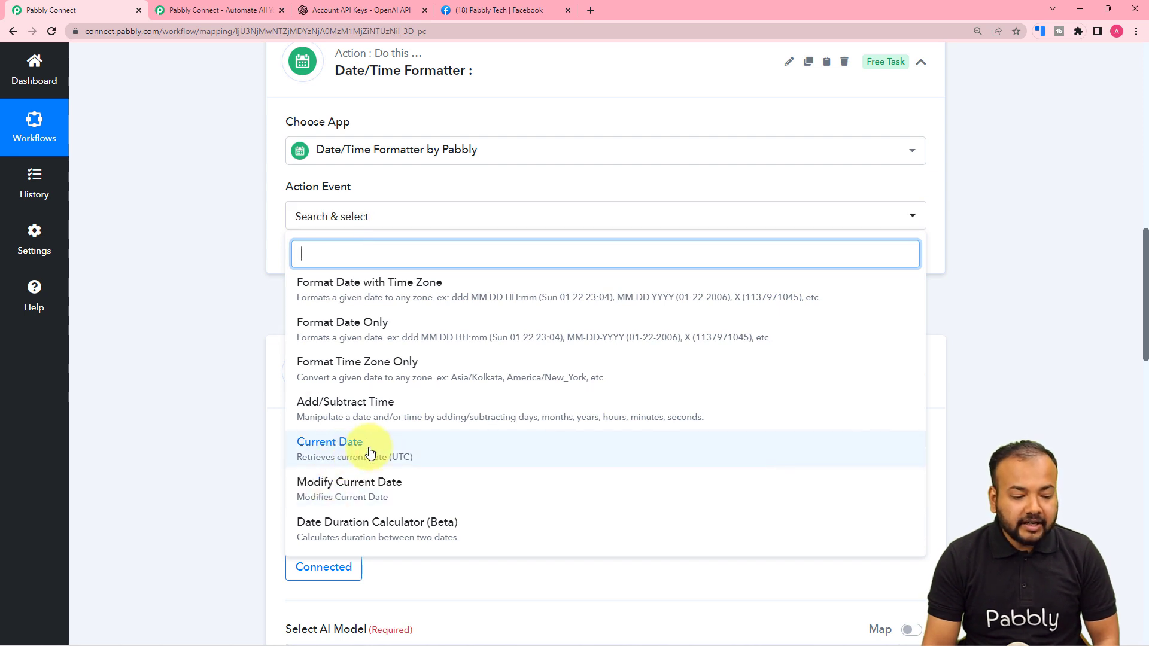
pyautogui.click(327, 454)
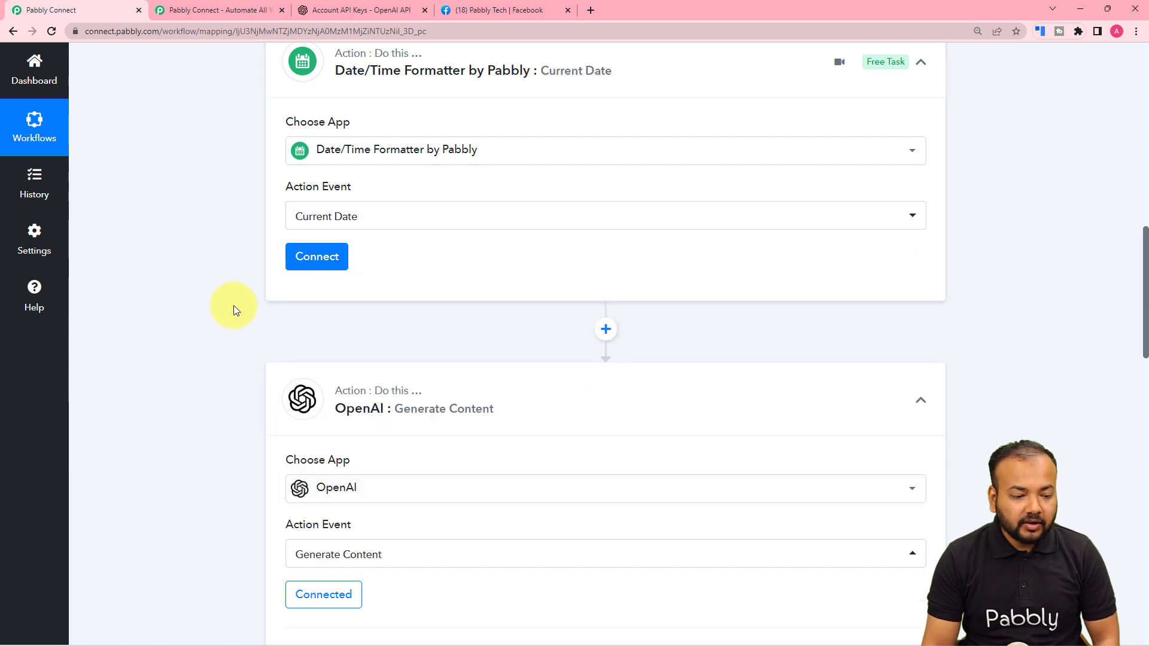
pyautogui.click(305, 262)
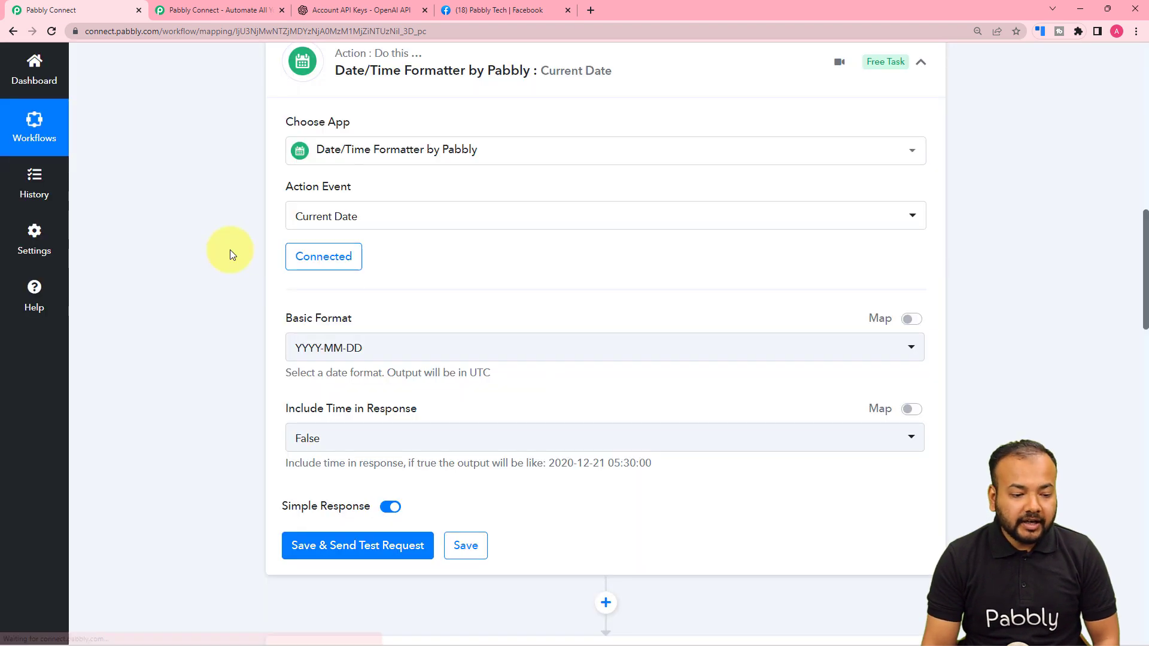
# Set the current date's basic format to DD-MM-YYYY, save the formatter step, and send a test request
pyautogui.scroll(-3, 230, 250)
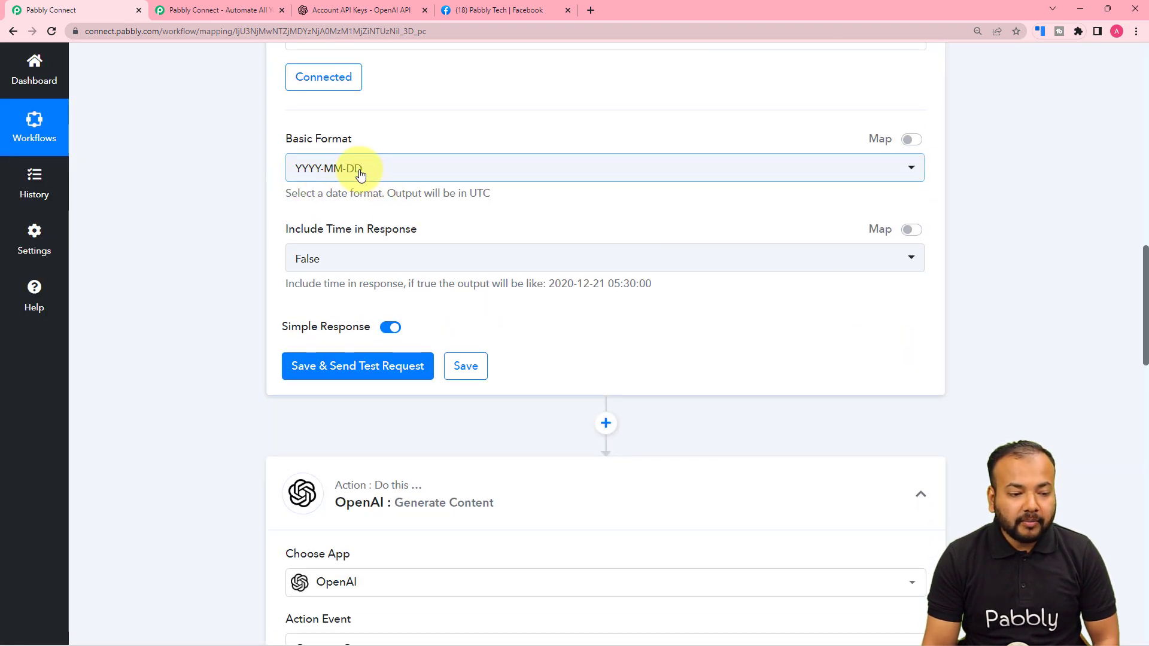
pyautogui.click(360, 172)
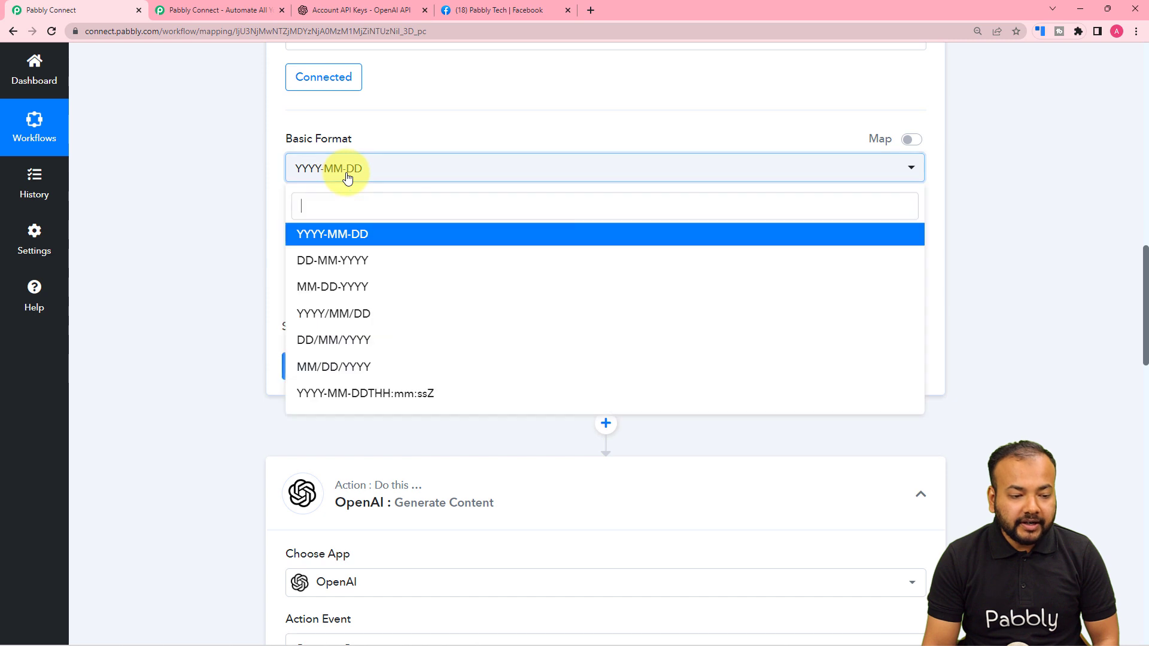
pyautogui.click(310, 268)
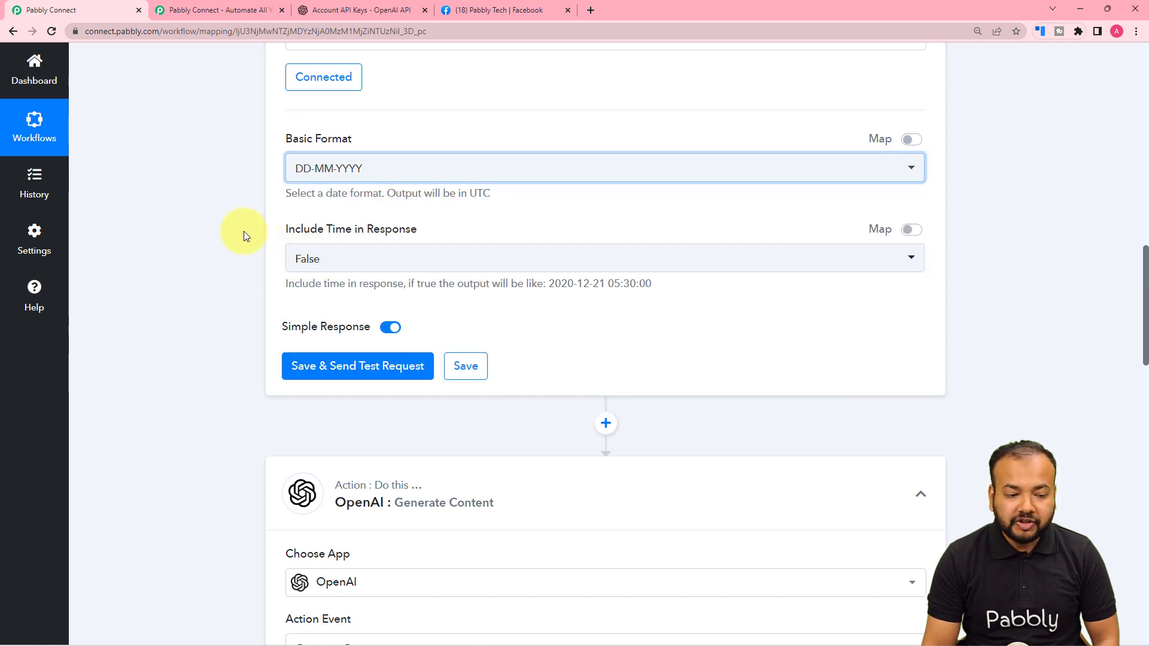
pyautogui.scroll(-2, 281, 270)
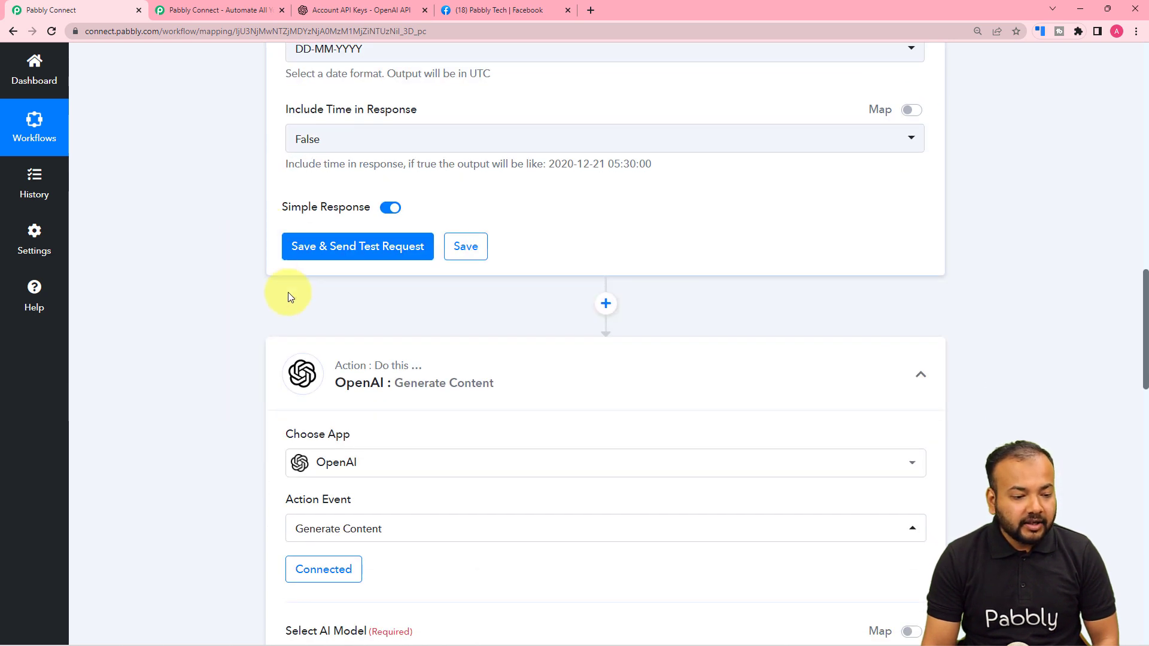
pyautogui.click(326, 248)
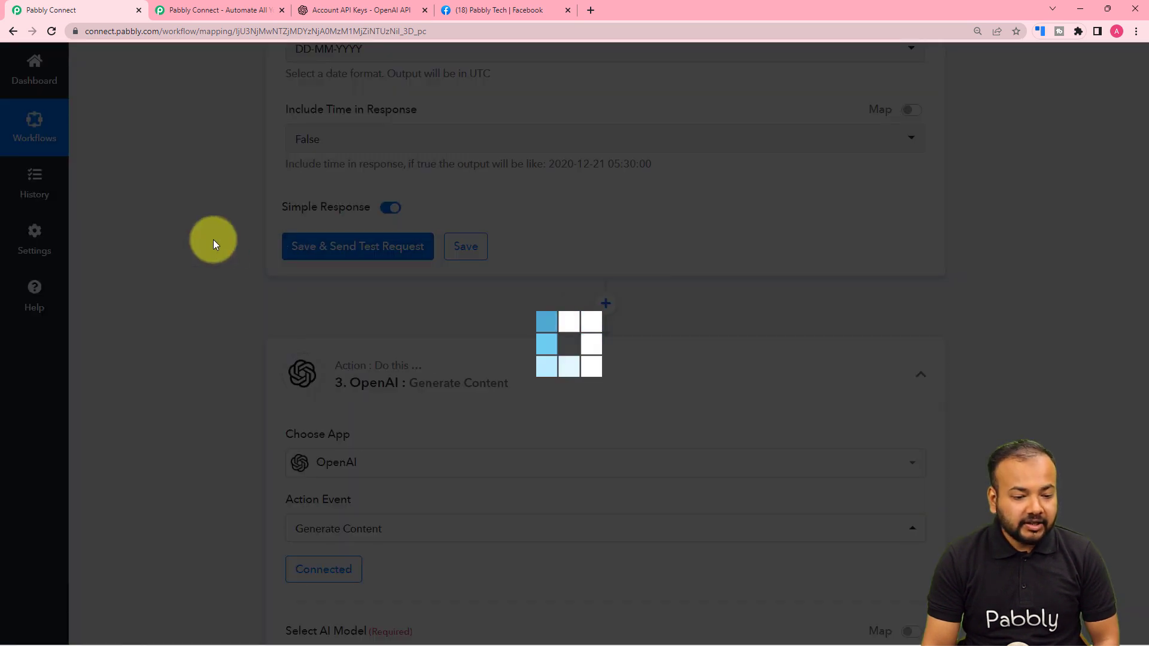
pyautogui.scroll(-2, 323, 230)
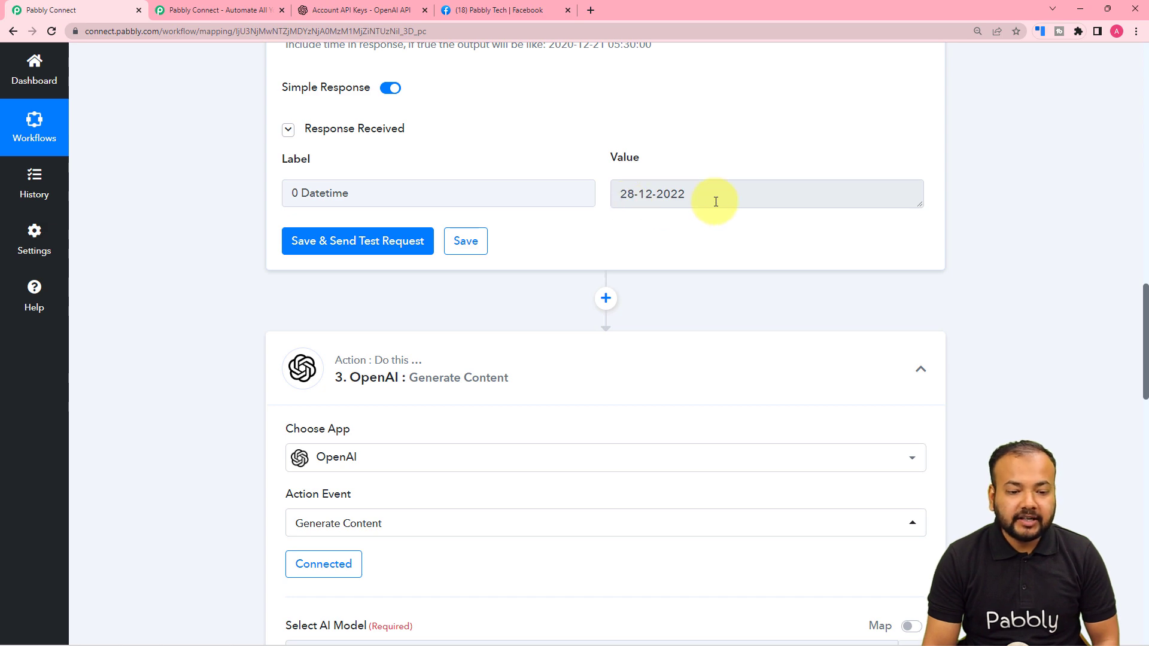
# Review the workflow from the daily schedule trigger through the date formatter's response to the OpenAI prompt
pyautogui.scroll(8, 626, 215)
pyautogui.scroll(12, 626, 216)
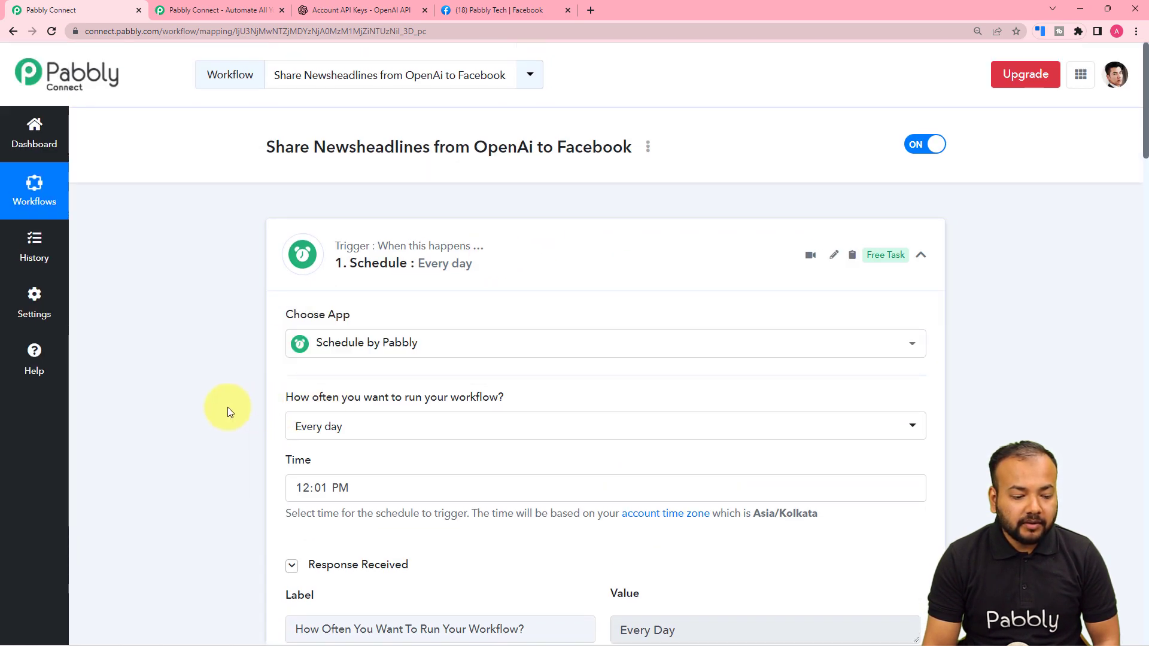
pyautogui.scroll(-2, 226, 408)
pyautogui.scroll(-16, 264, 393)
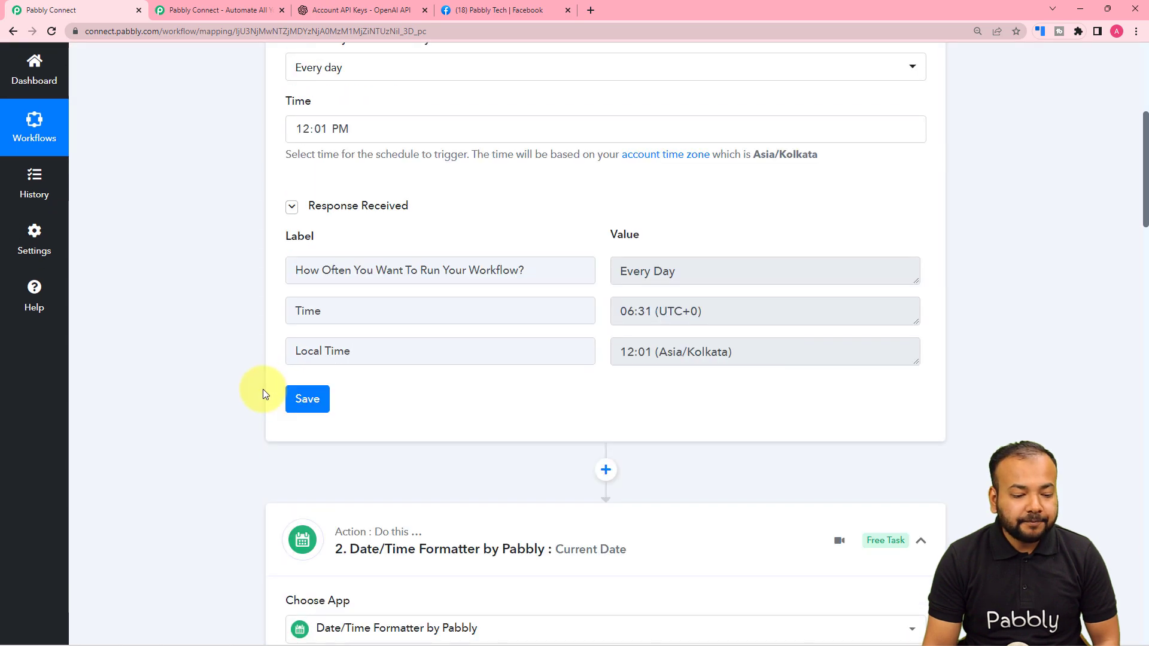
pyautogui.scroll(-7, 264, 389)
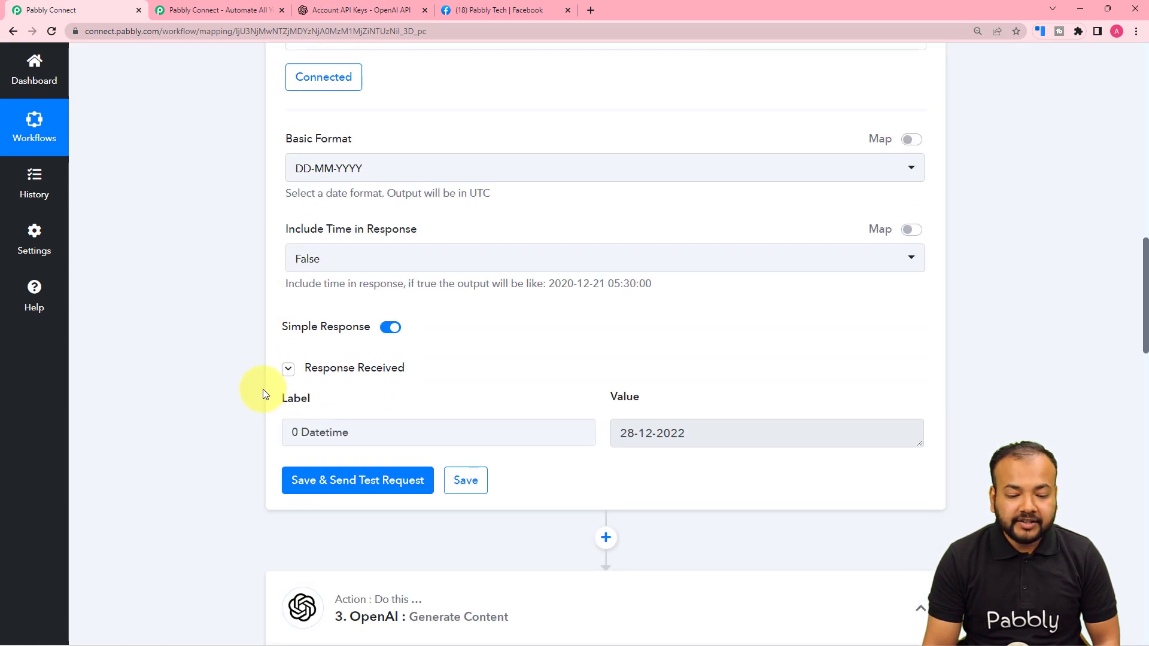
pyautogui.scroll(-2, 582, 141)
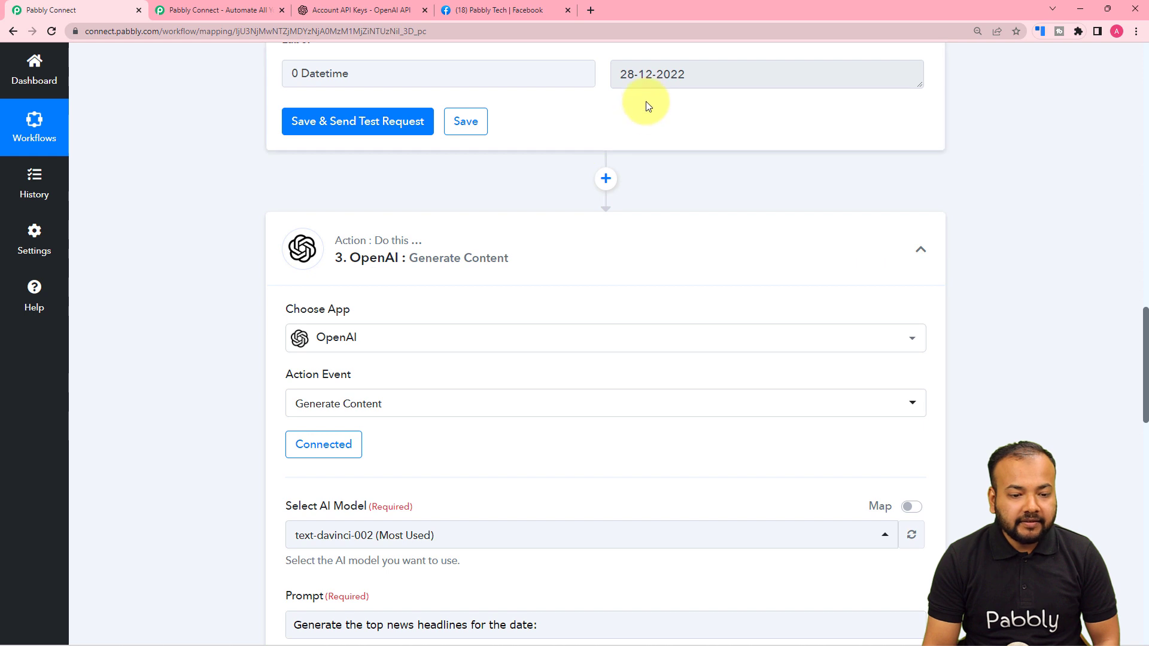
pyautogui.scroll(-4, 645, 101)
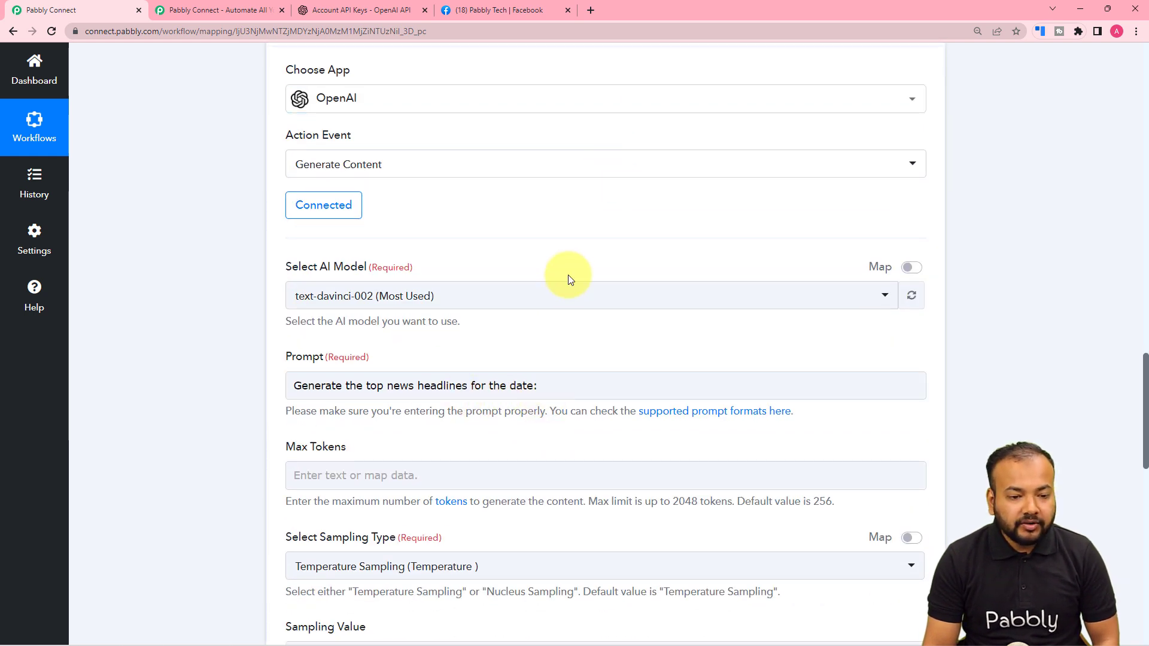
# Try to map the date formatter's current date at the end of the OpenAI prompt
pyautogui.scroll(6, 567, 274)
pyautogui.scroll(-7, 210, 248)
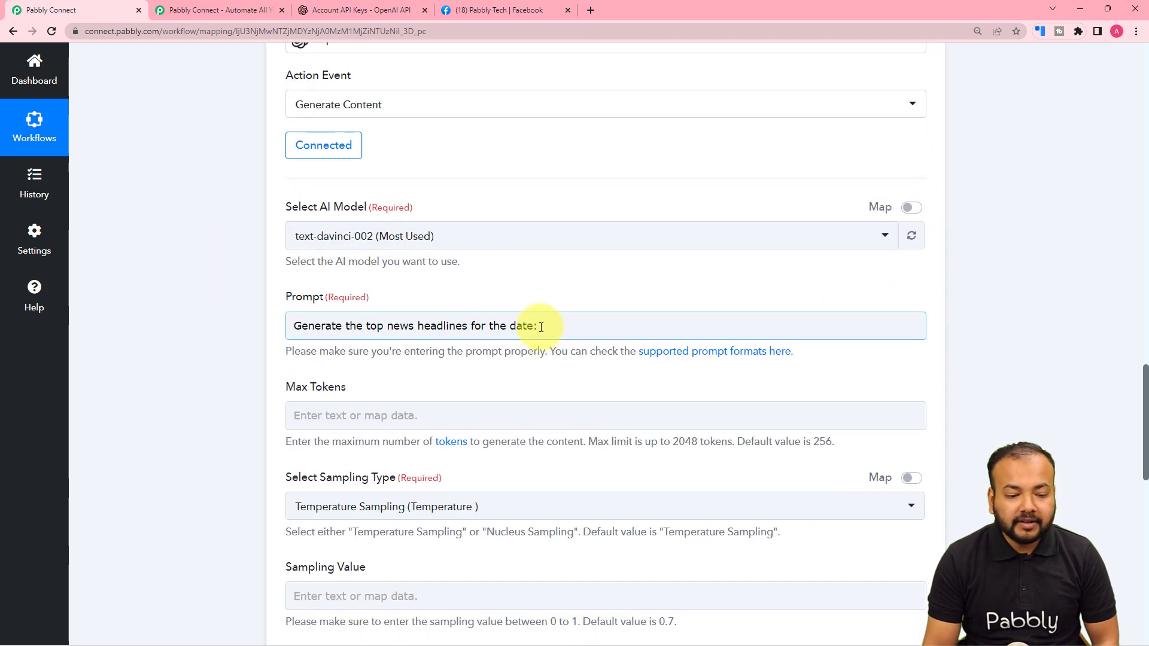
pyautogui.click(542, 331)
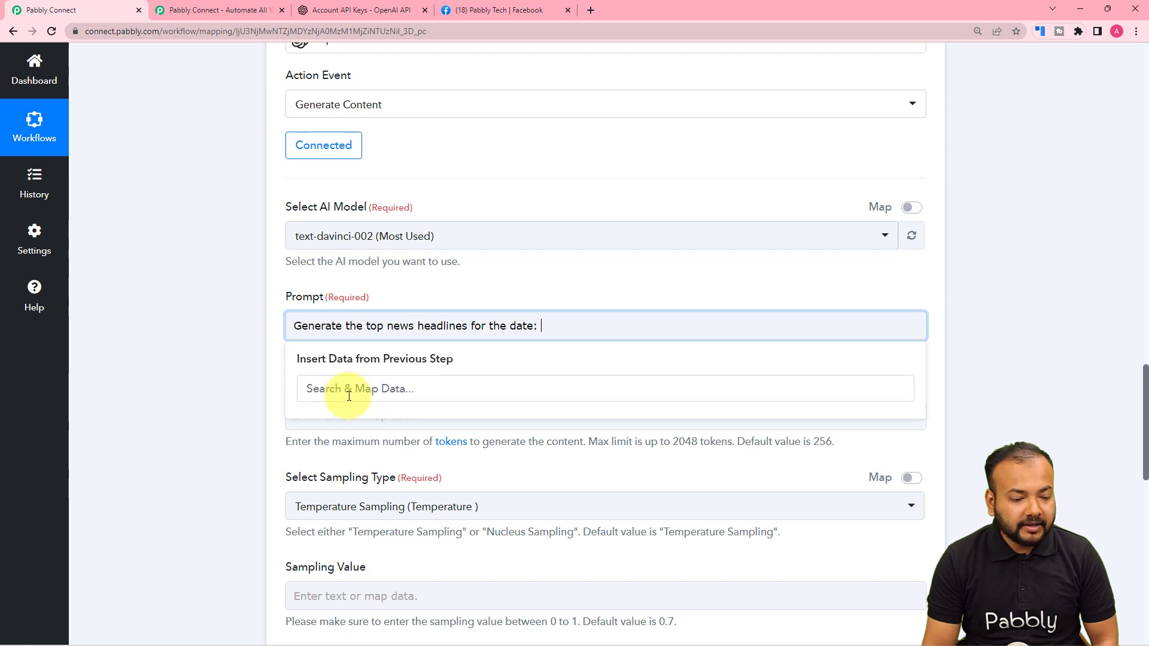
pyautogui.click(223, 331)
# Reconnect the OpenAI Generate Content step and go back to its prompt
pyautogui.scroll(1, 224, 331)
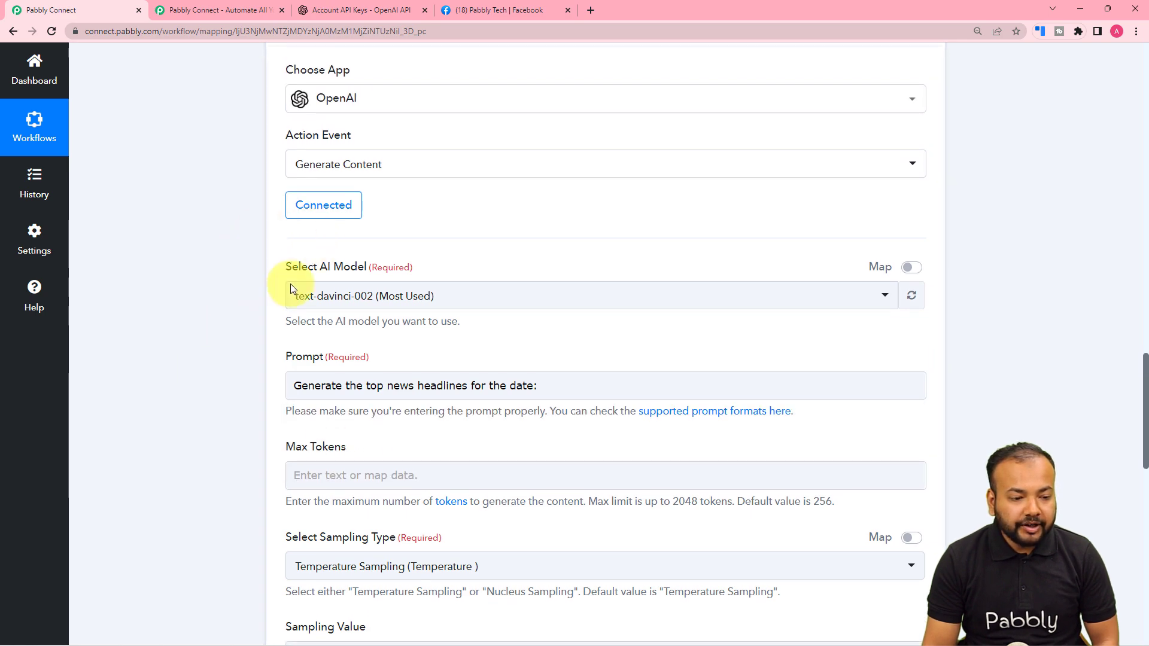
pyautogui.click(324, 206)
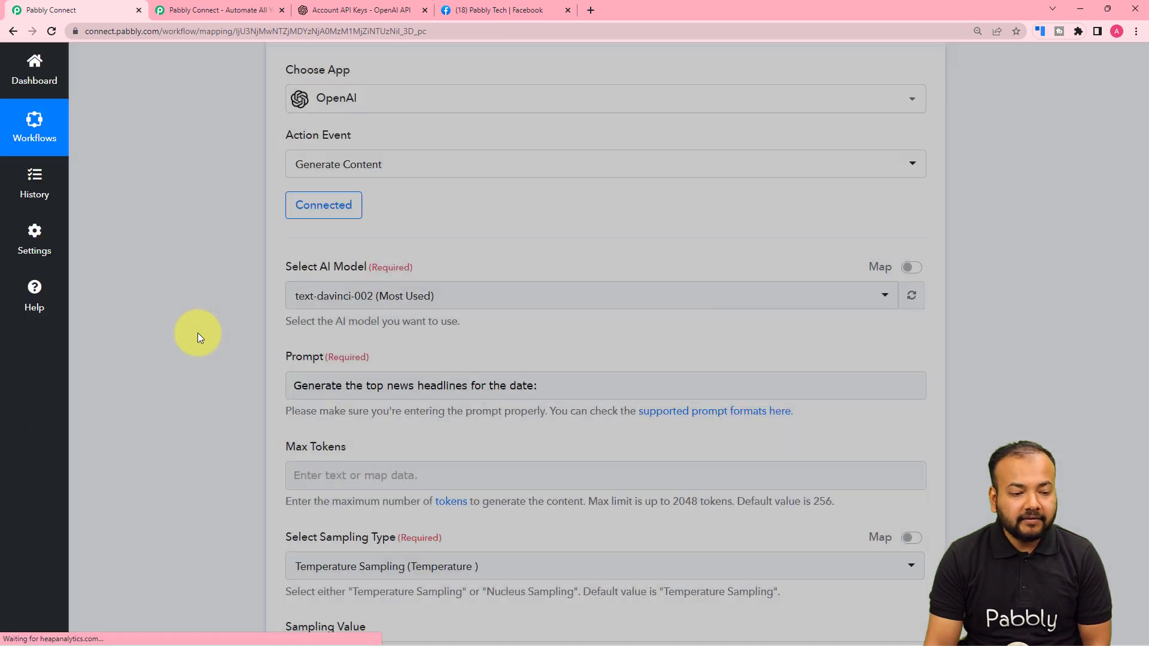
pyautogui.scroll(-2, 197, 333)
pyautogui.scroll(-4, 198, 333)
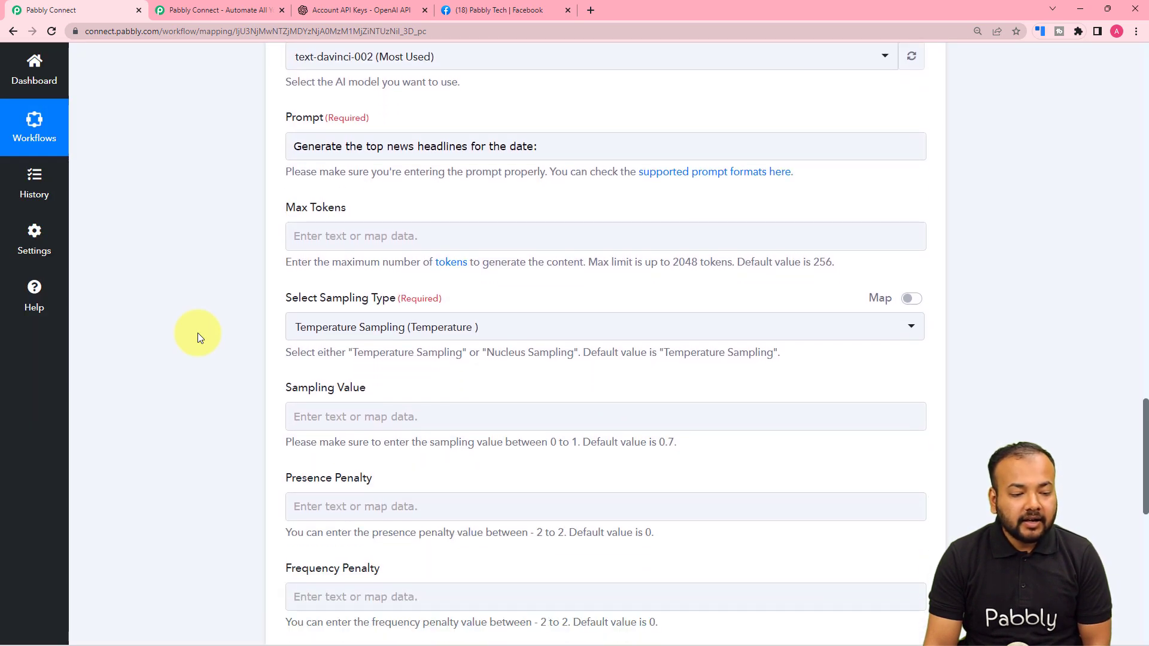
pyautogui.scroll(1, 476, 248)
pyautogui.scroll(1, 476, 247)
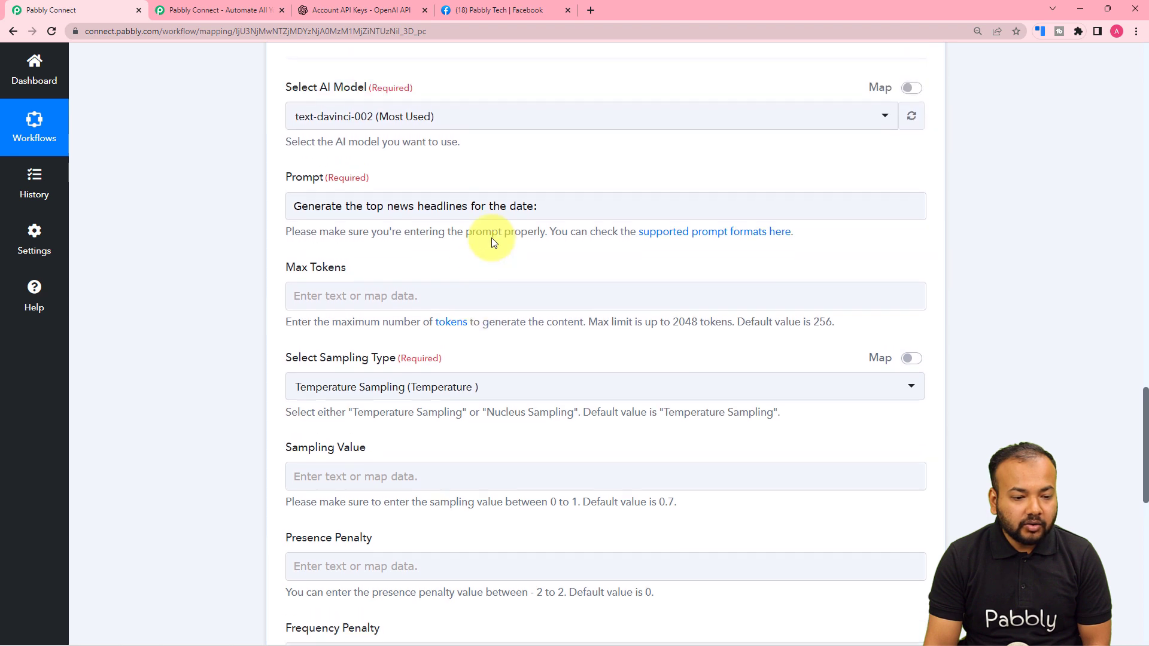
# Map the date formatter's Datetime value at the end of the OpenAI prompt "Generate the top news headlines for the date:"
pyautogui.click(526, 209)
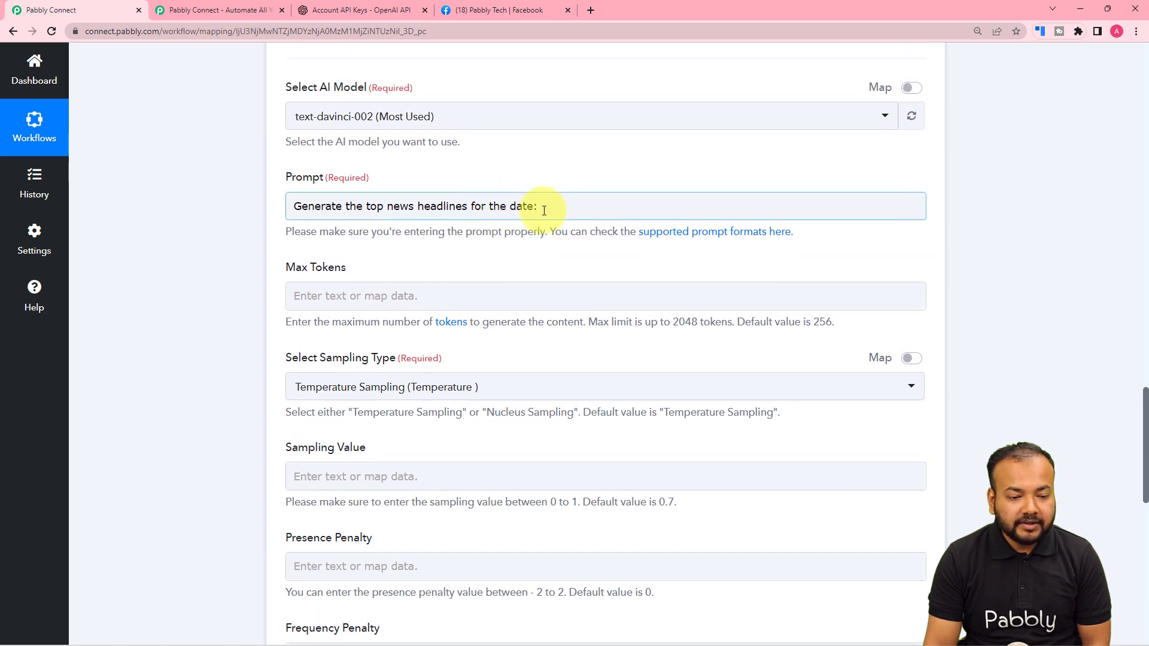
pyautogui.click(540, 209)
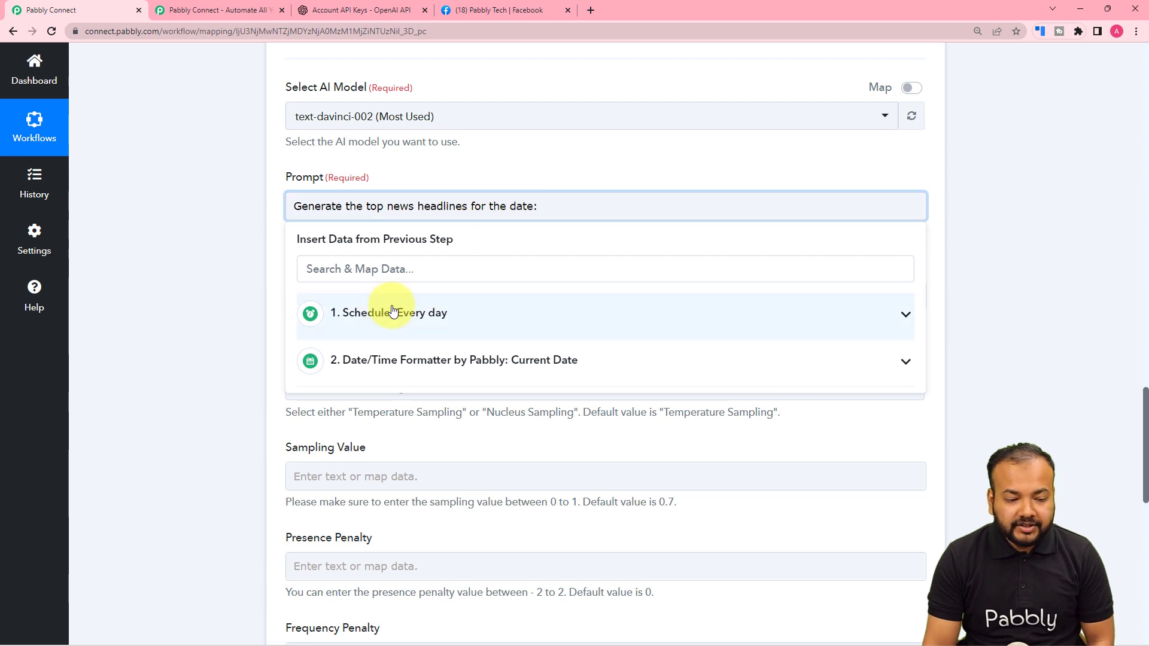
pyautogui.click(400, 376)
pyautogui.click(367, 403)
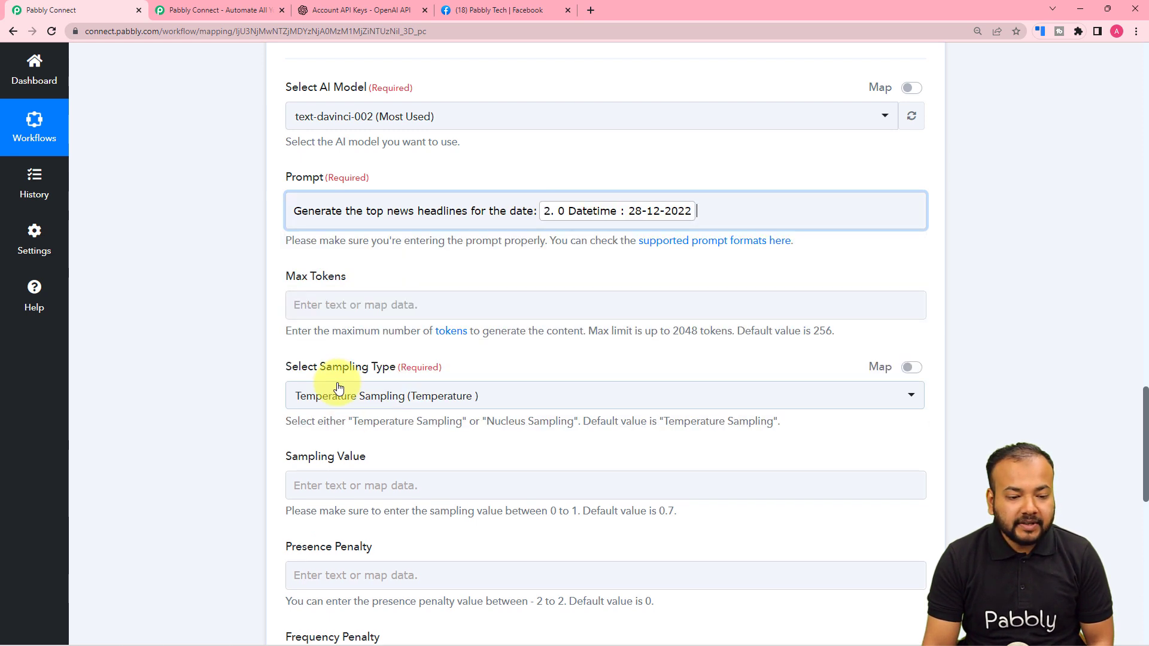
pyautogui.click(244, 298)
pyautogui.scroll(-2, 243, 296)
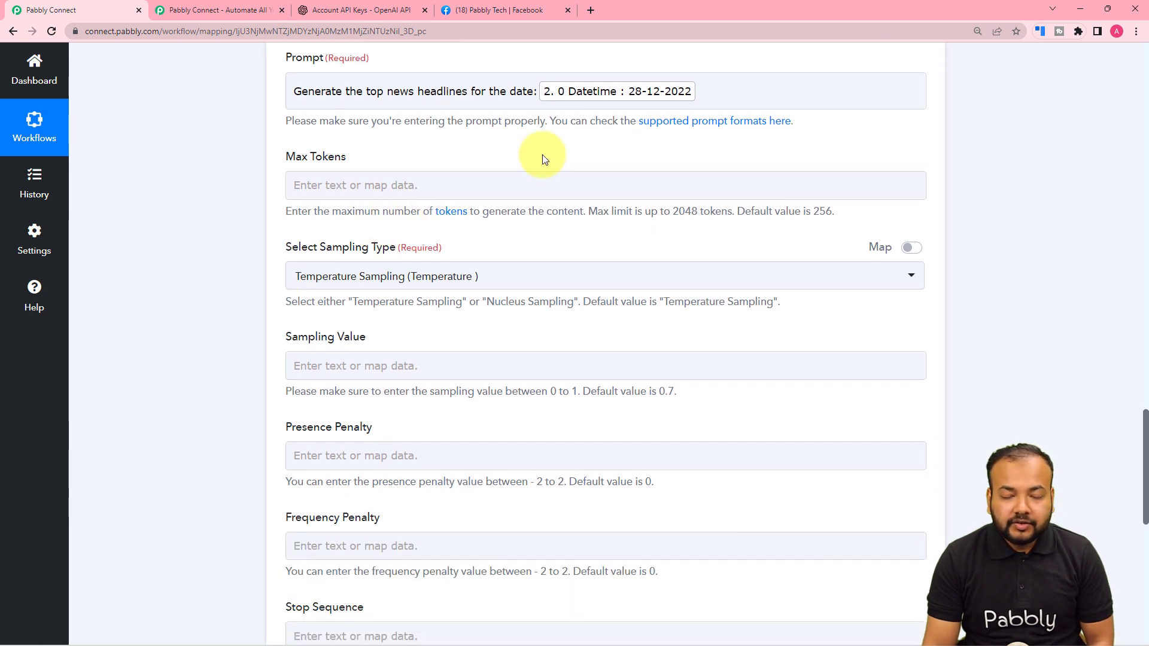
pyautogui.click(642, 96)
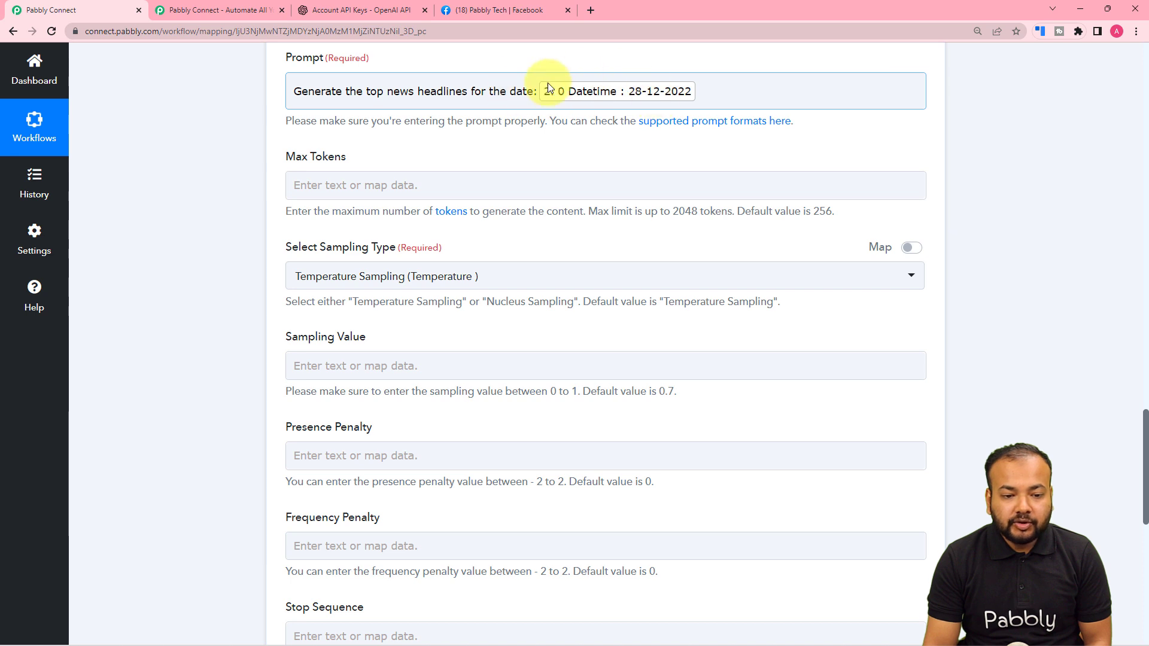
pyautogui.click(633, 144)
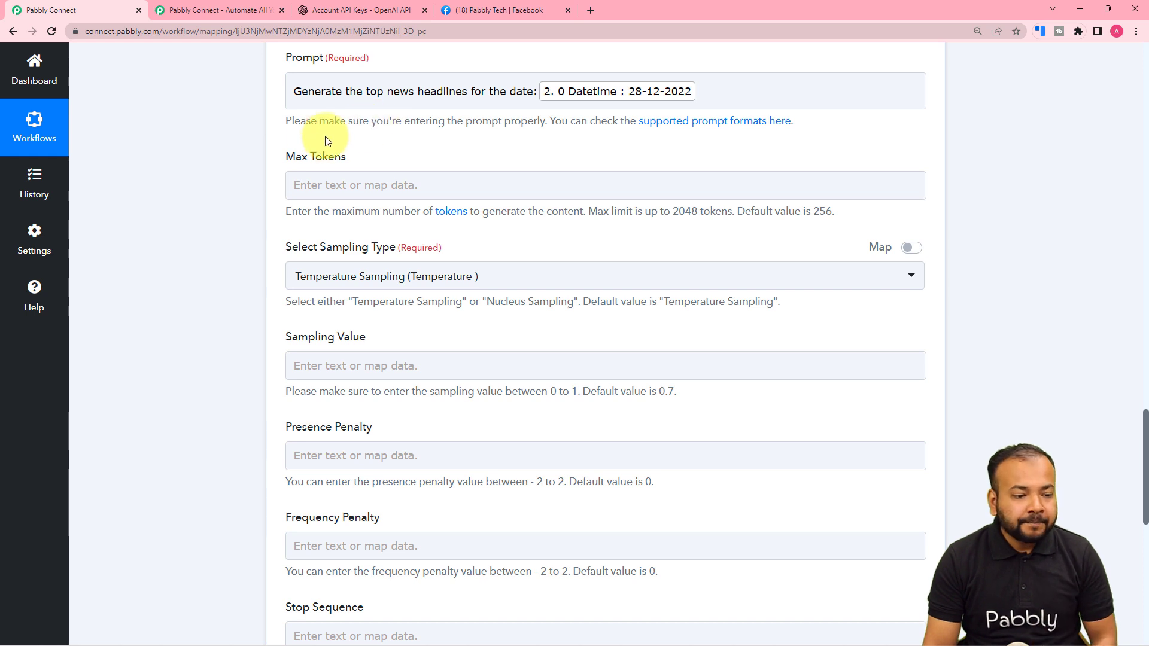
# Set the OpenAI step's Max Tokens to 500
pyautogui.click(326, 186)
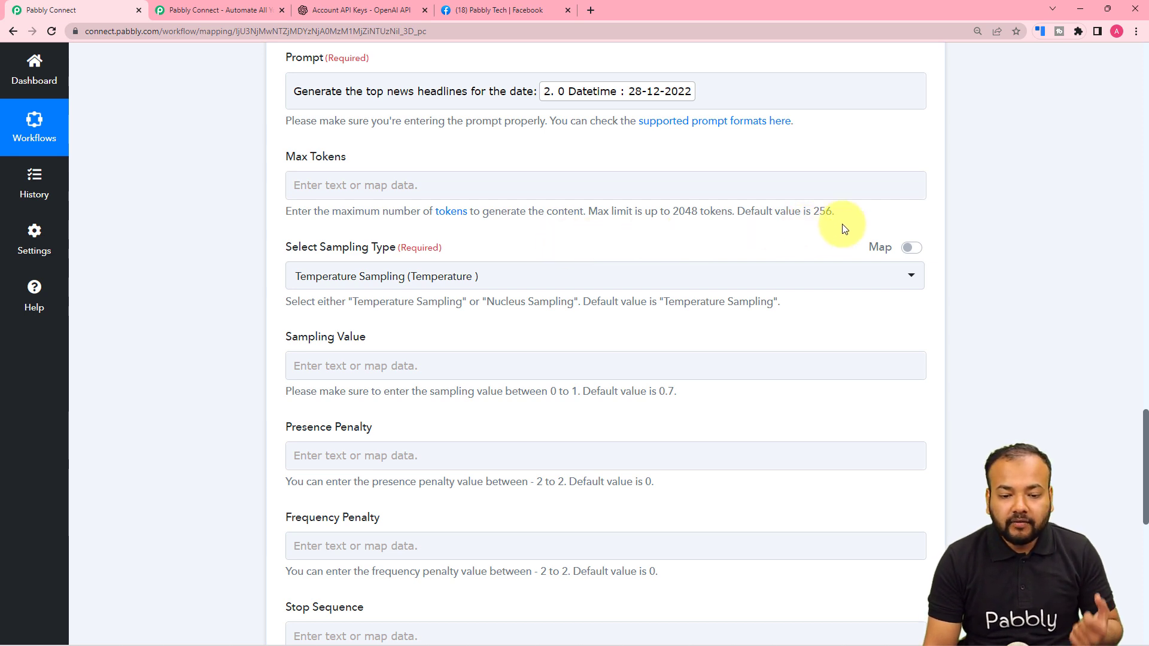
pyautogui.click(532, 186)
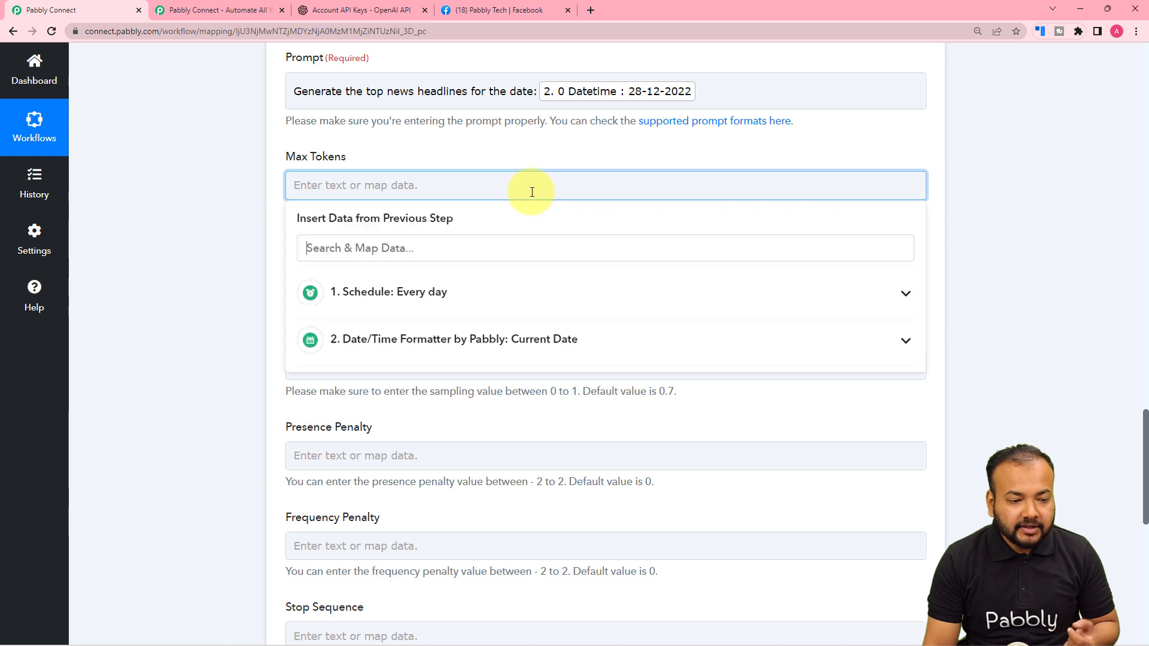
pyautogui.click(620, 252)
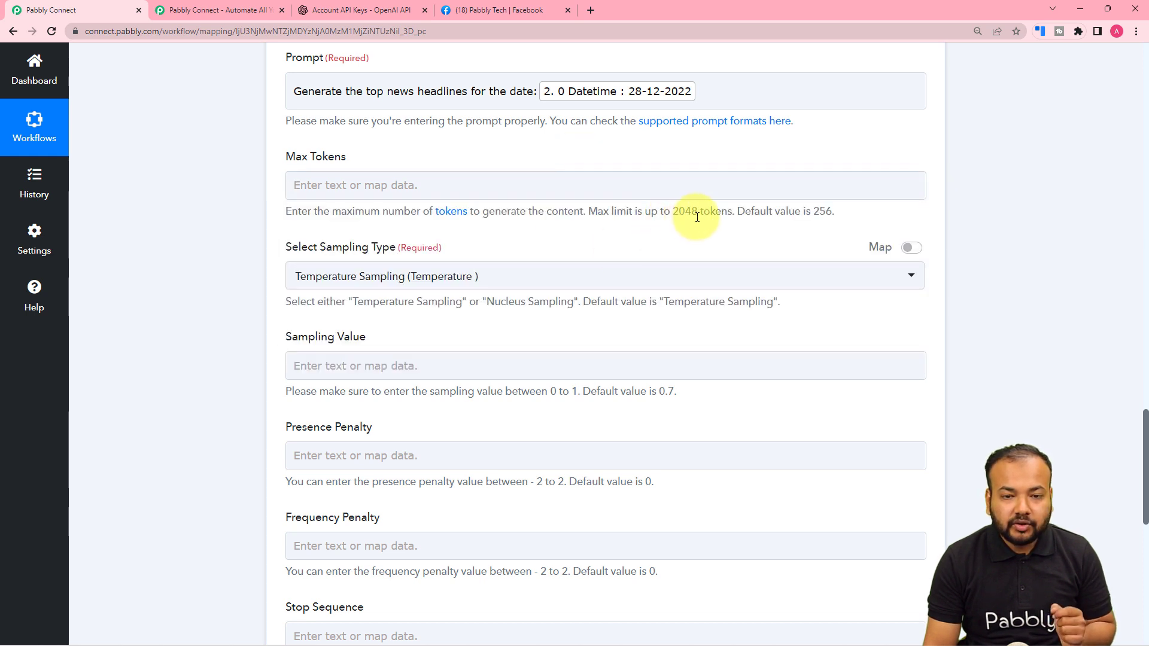
pyautogui.click(547, 192)
pyautogui.click(547, 191)
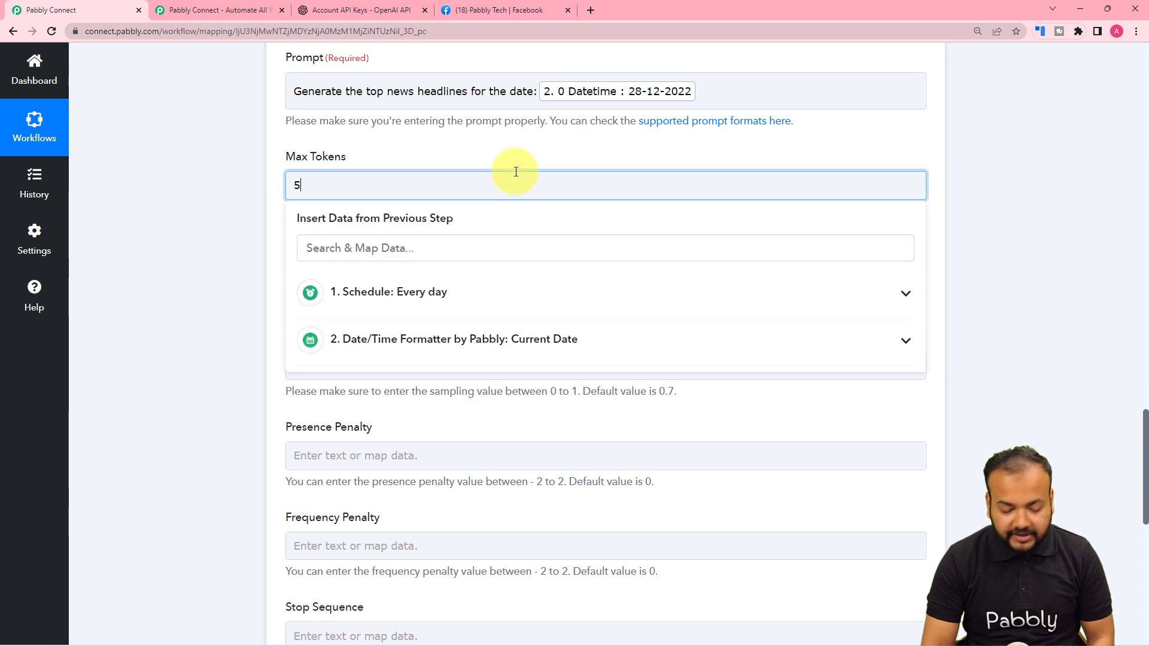
pyautogui.click(512, 160)
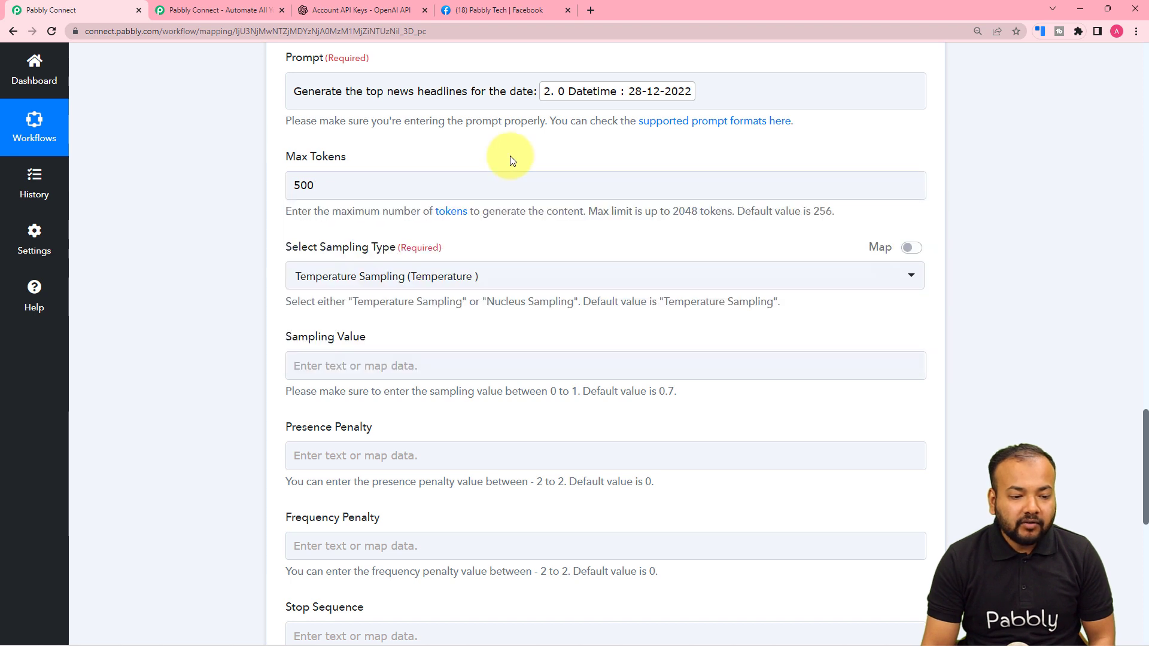
# Choose Temperature Sampling (Temperature) as the sampling type and set the sampling value to 0.8
pyautogui.scroll(-2, 485, 160)
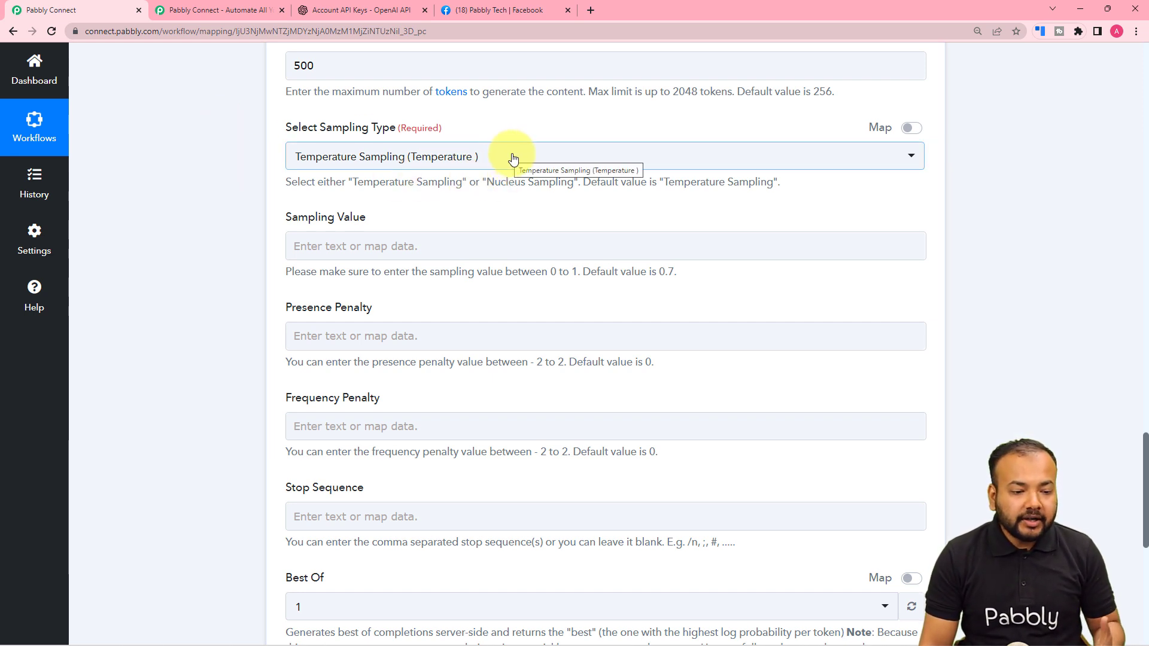
pyautogui.click(546, 166)
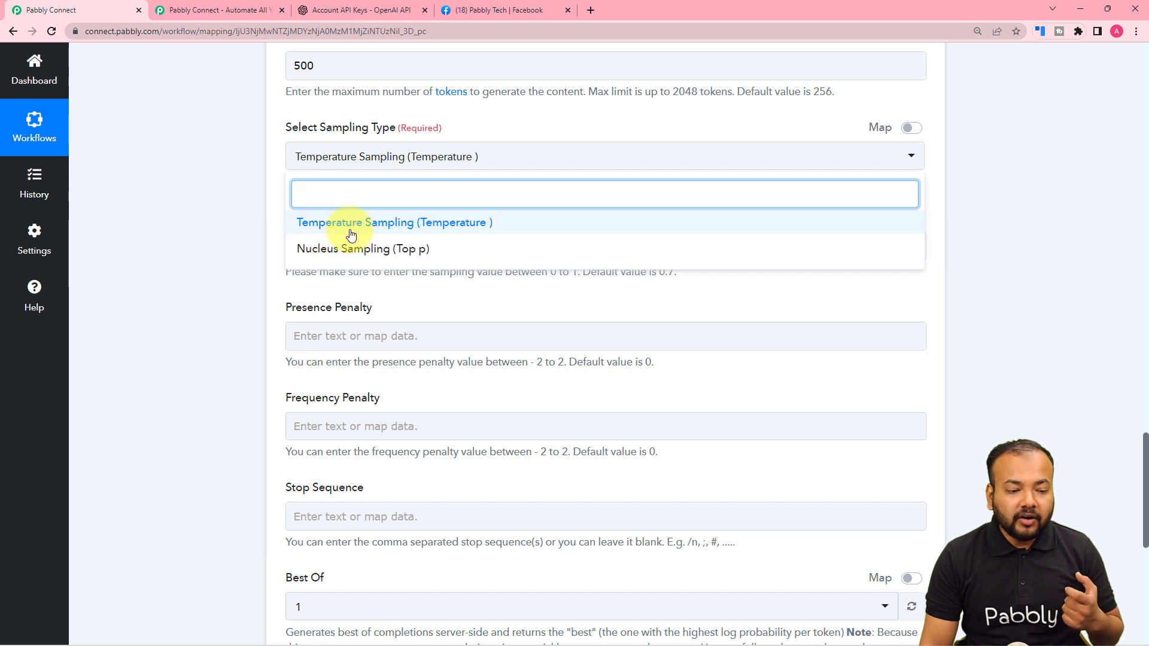
pyautogui.click(373, 225)
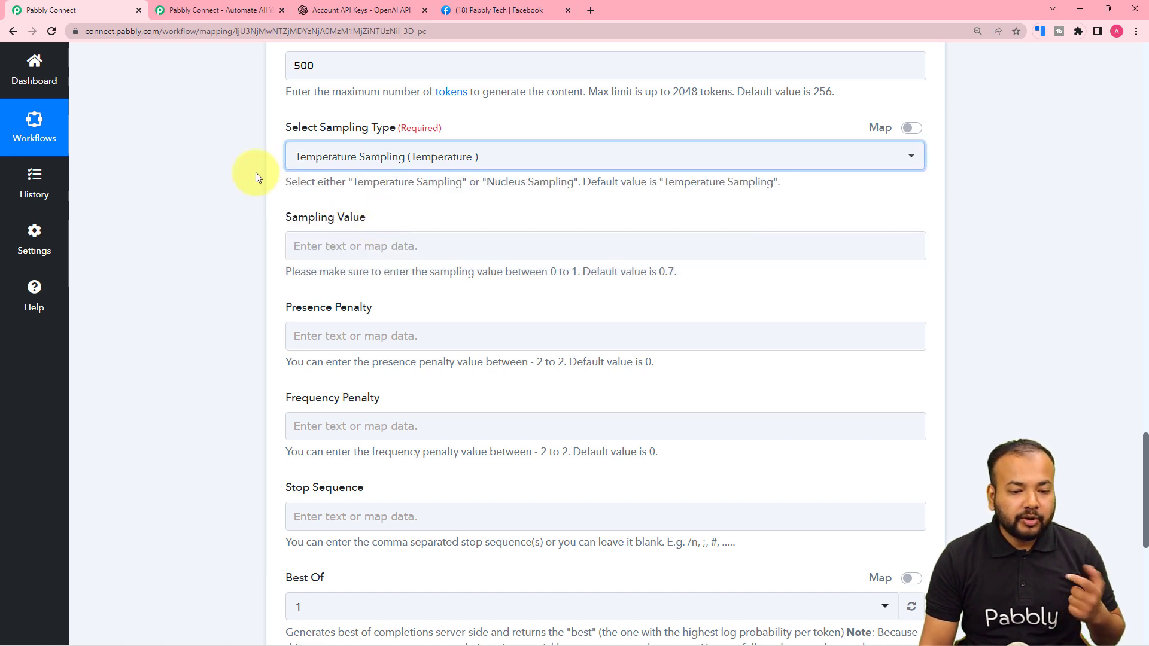
pyautogui.scroll(-2, 414, 203)
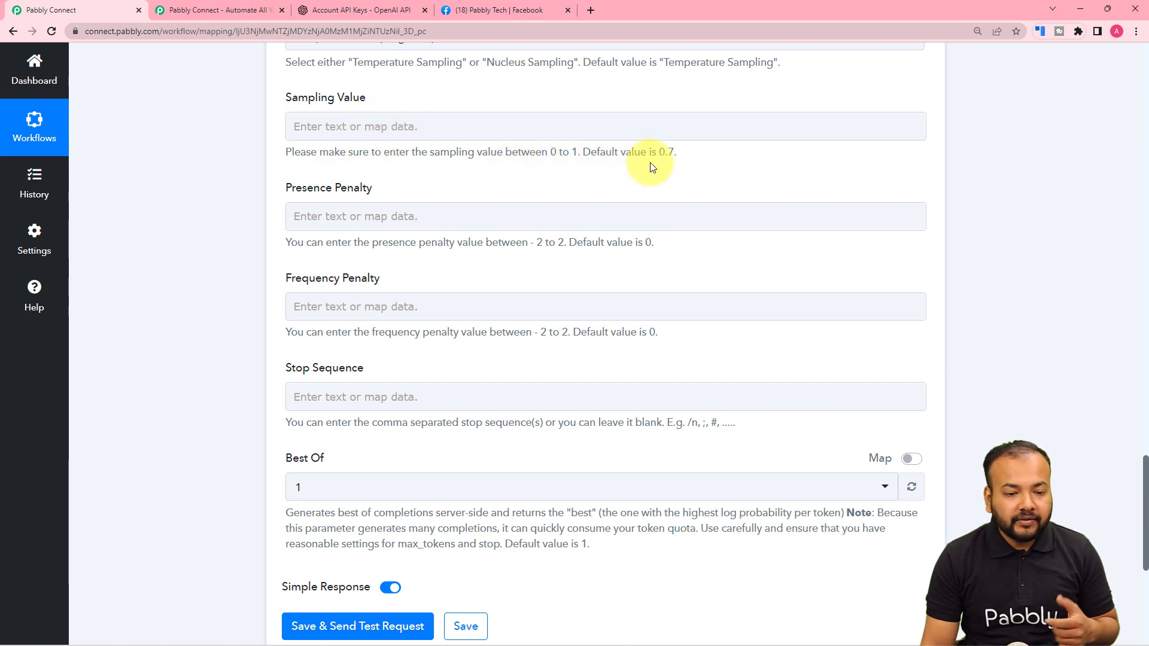
pyautogui.click(527, 127)
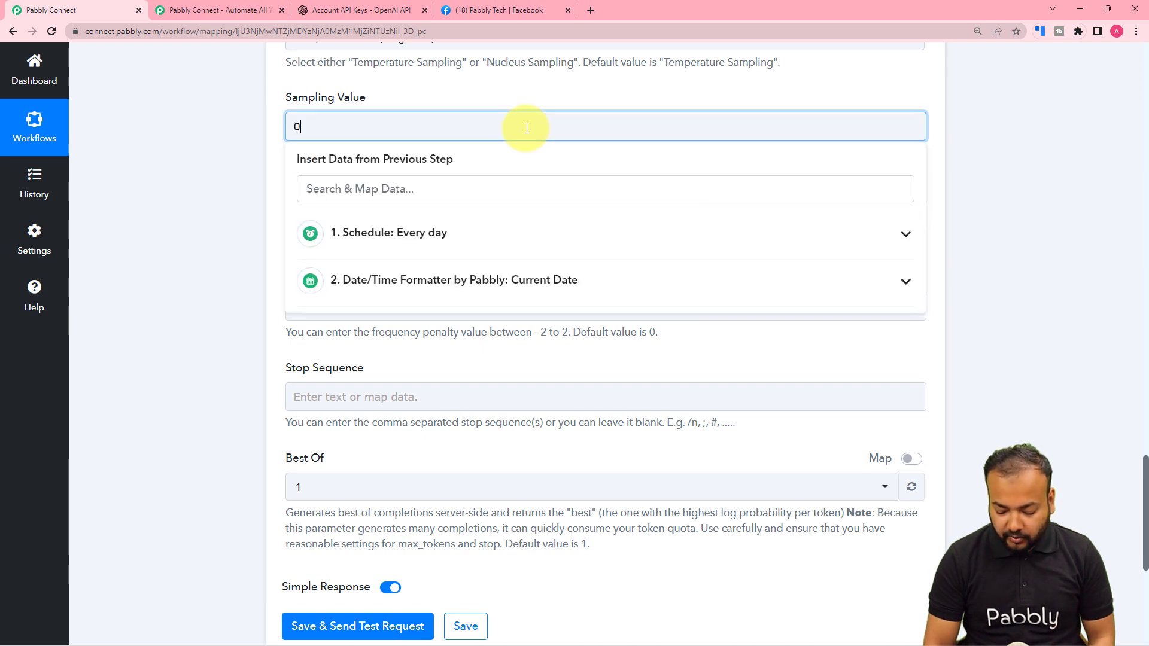
pyautogui.click(513, 97)
# Leave the presence and frequency penalties blank and set the stop sequence to /n
pyautogui.scroll(-2, 512, 96)
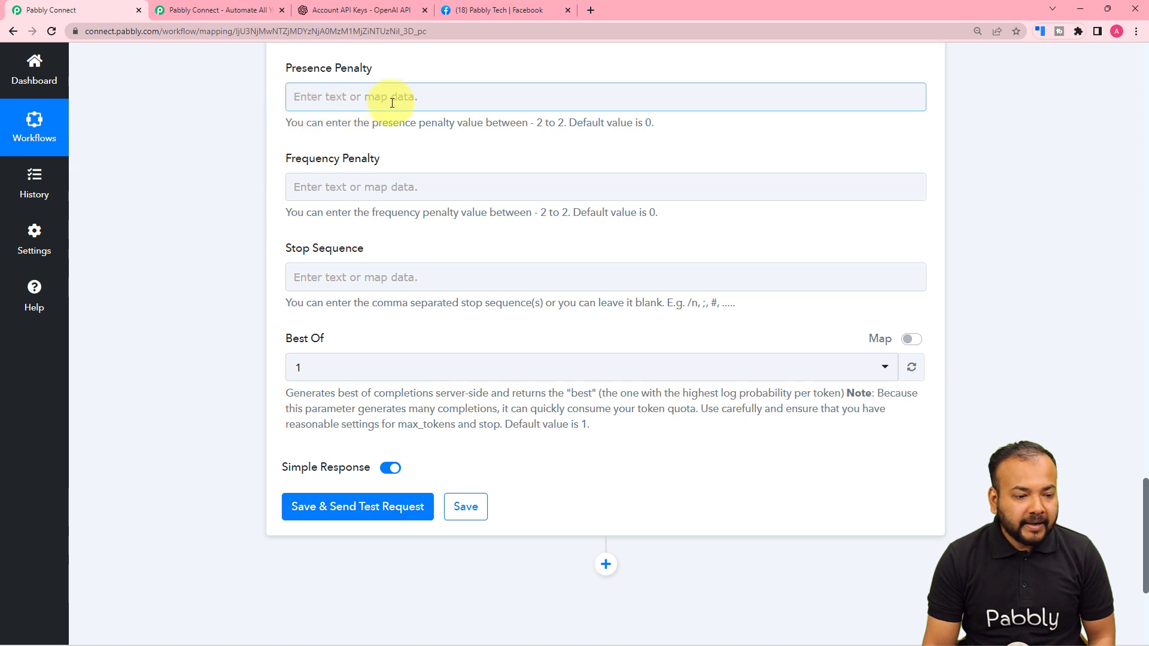
pyautogui.scroll(-1, 318, 187)
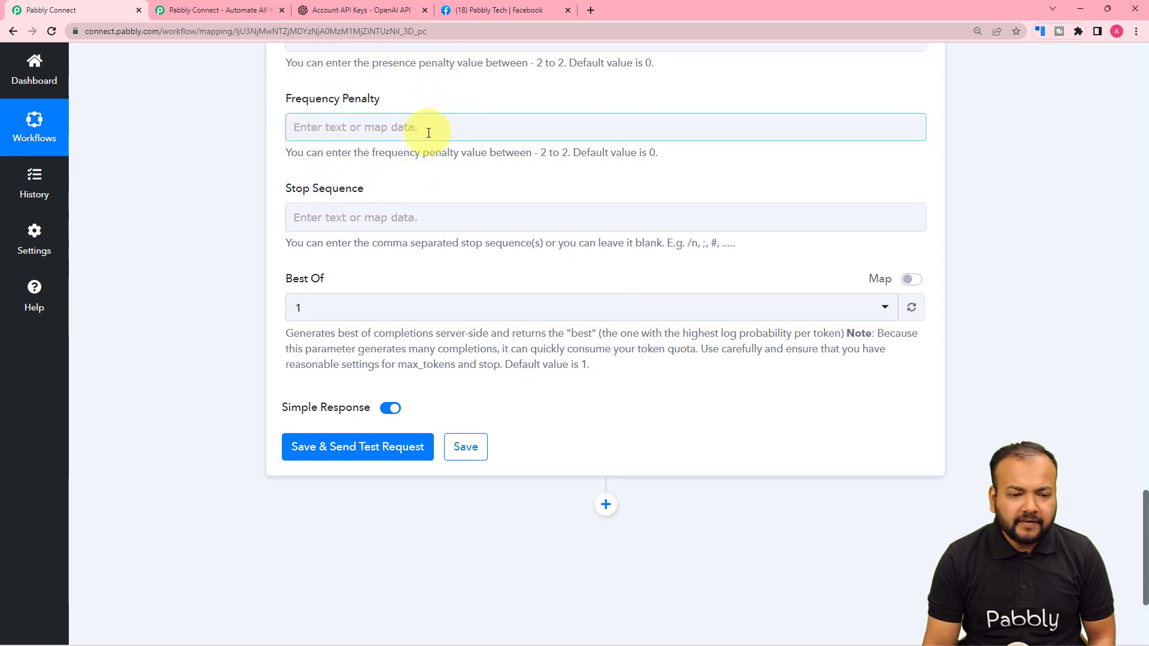
pyautogui.scroll(-2, 433, 131)
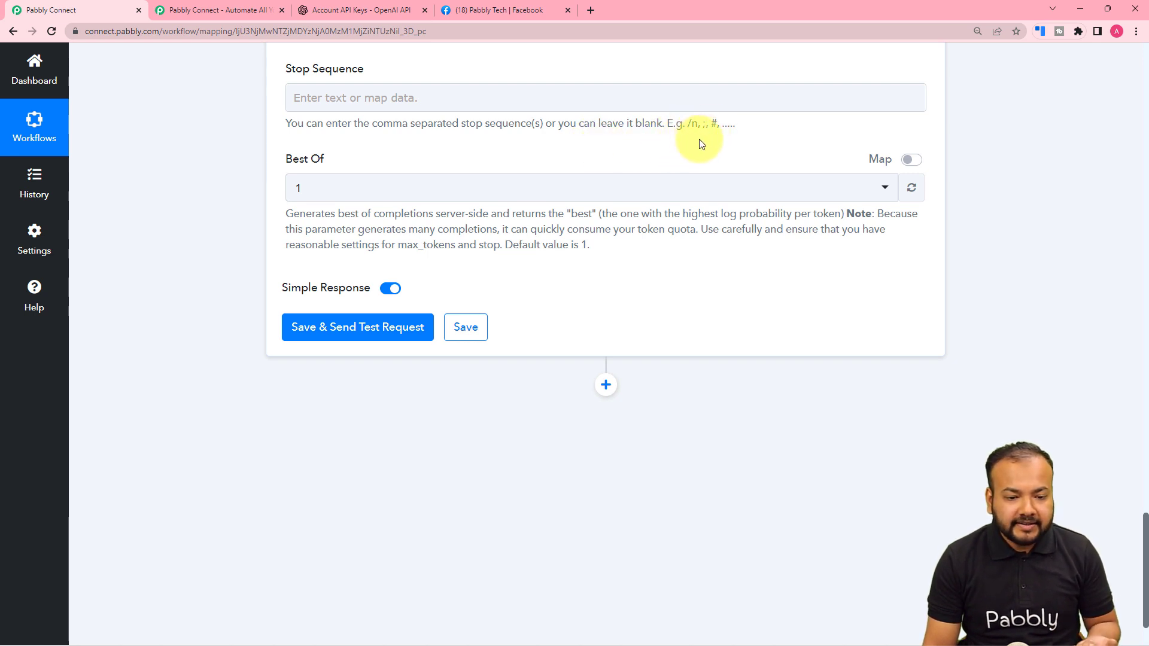
pyautogui.click(620, 100)
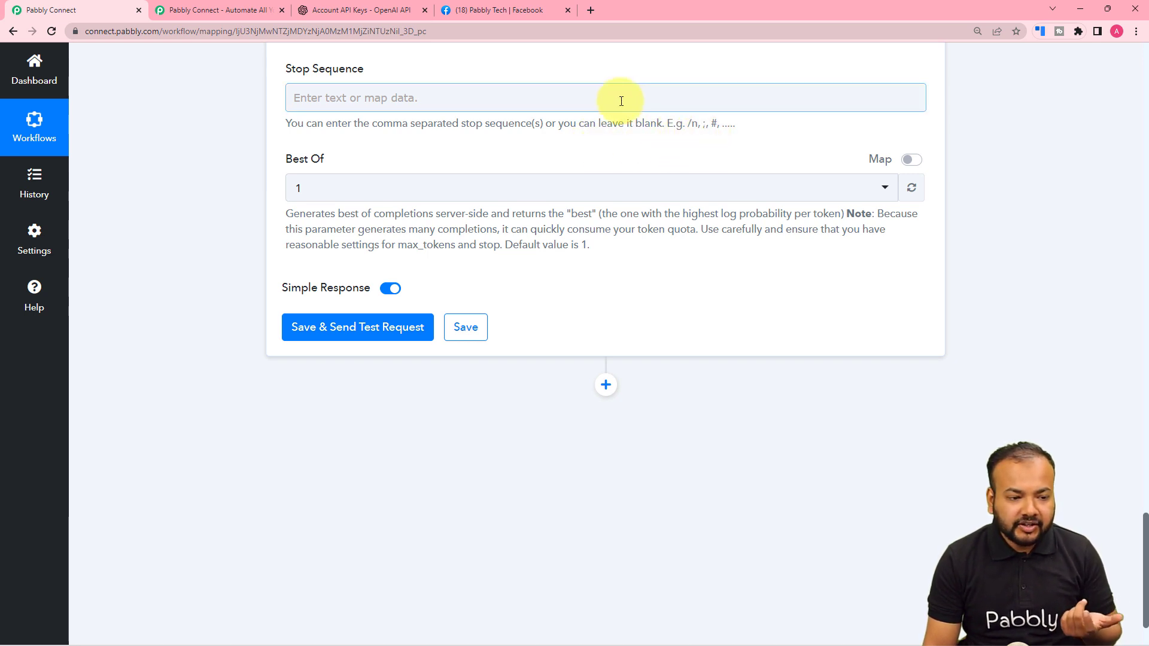
pyautogui.click(501, 98)
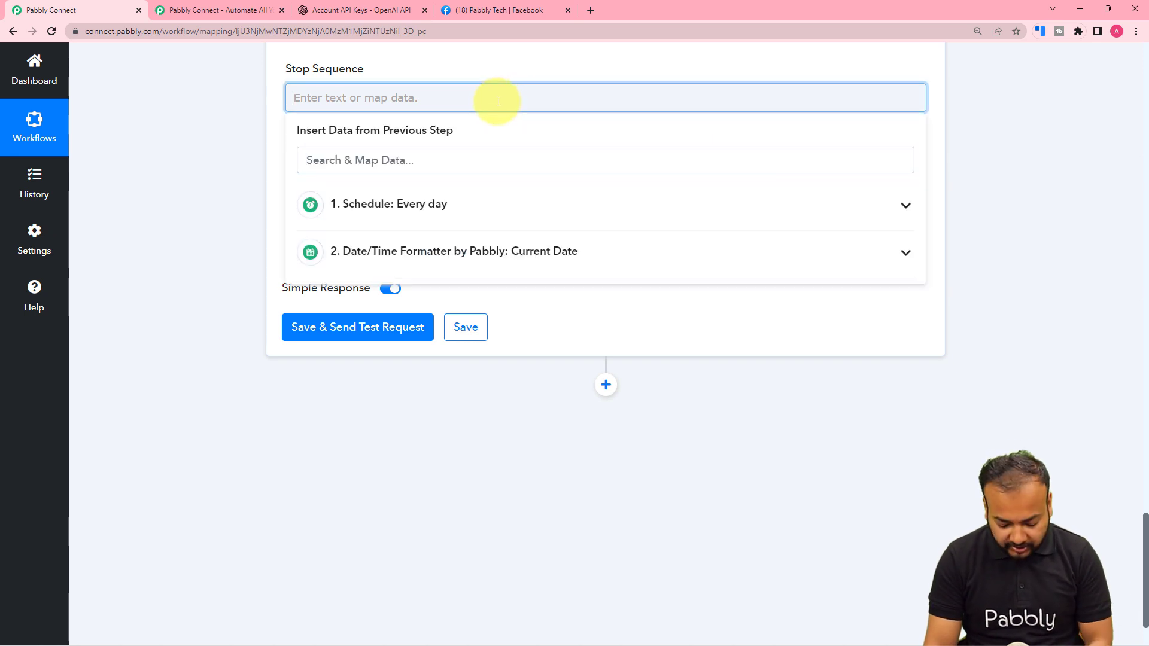
pyautogui.write('/n')
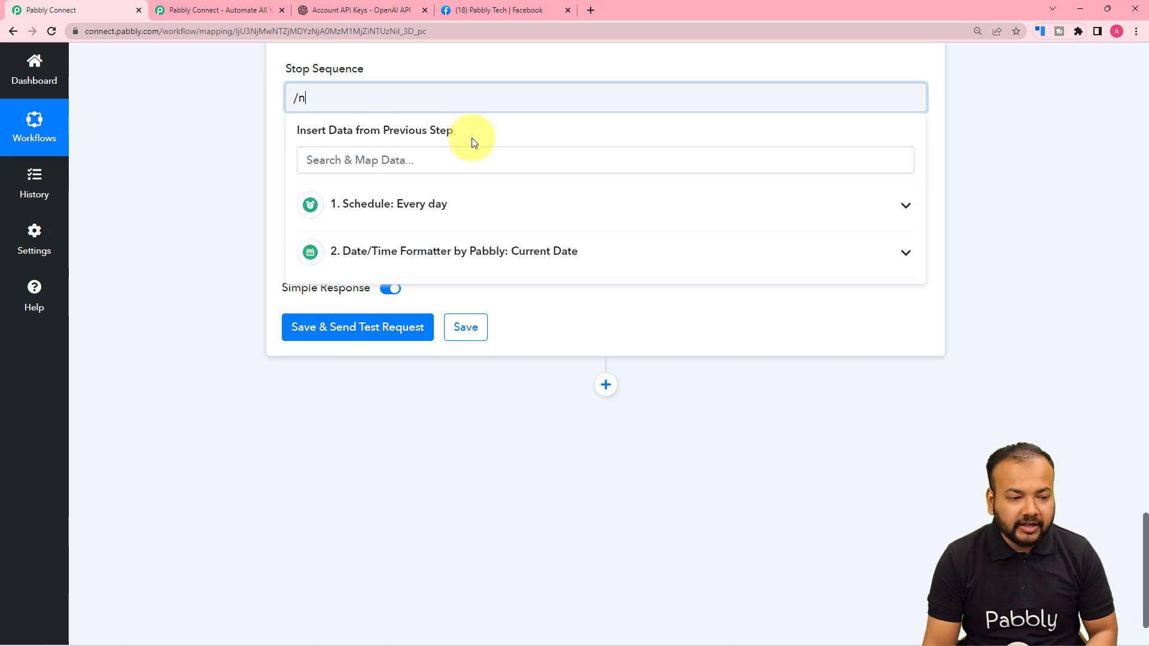
pyautogui.click(485, 74)
pyautogui.scroll(-1, 490, 163)
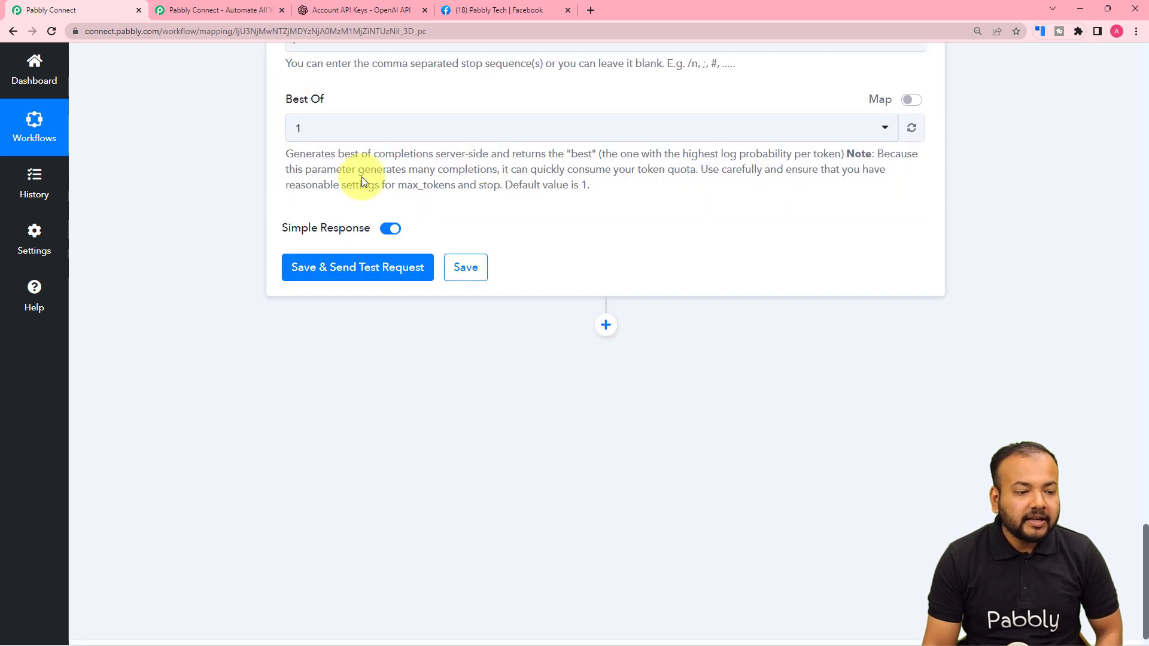
# Set the OpenAI step's Best Of option to 3
pyautogui.click(354, 134)
pyautogui.click(315, 248)
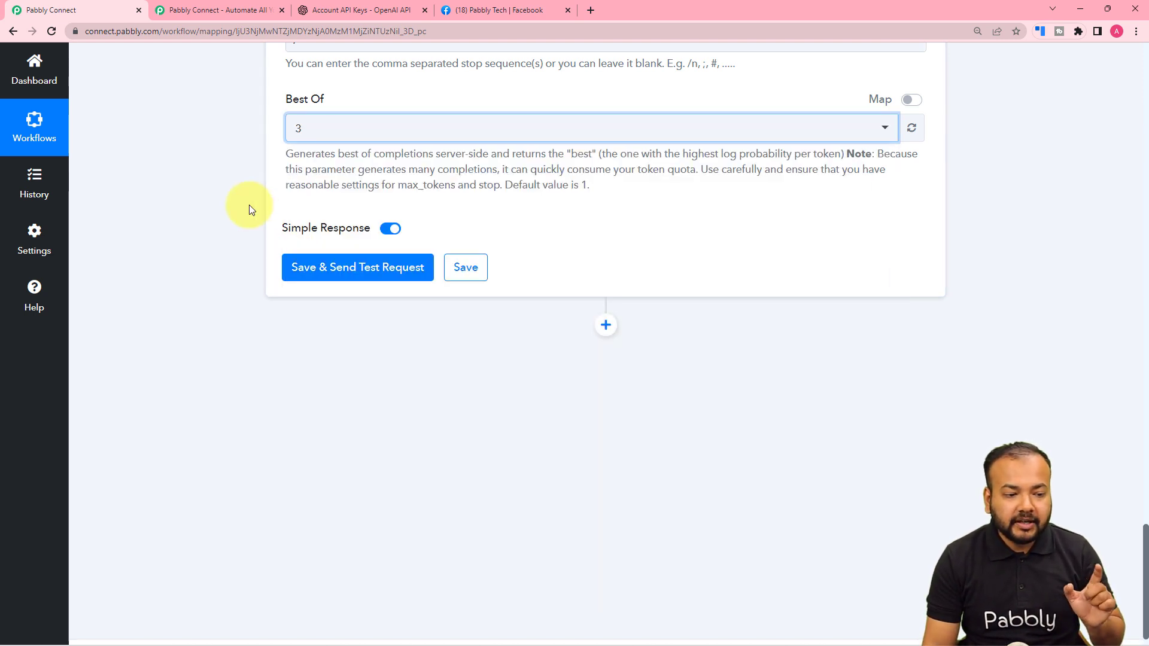
pyautogui.click(249, 205)
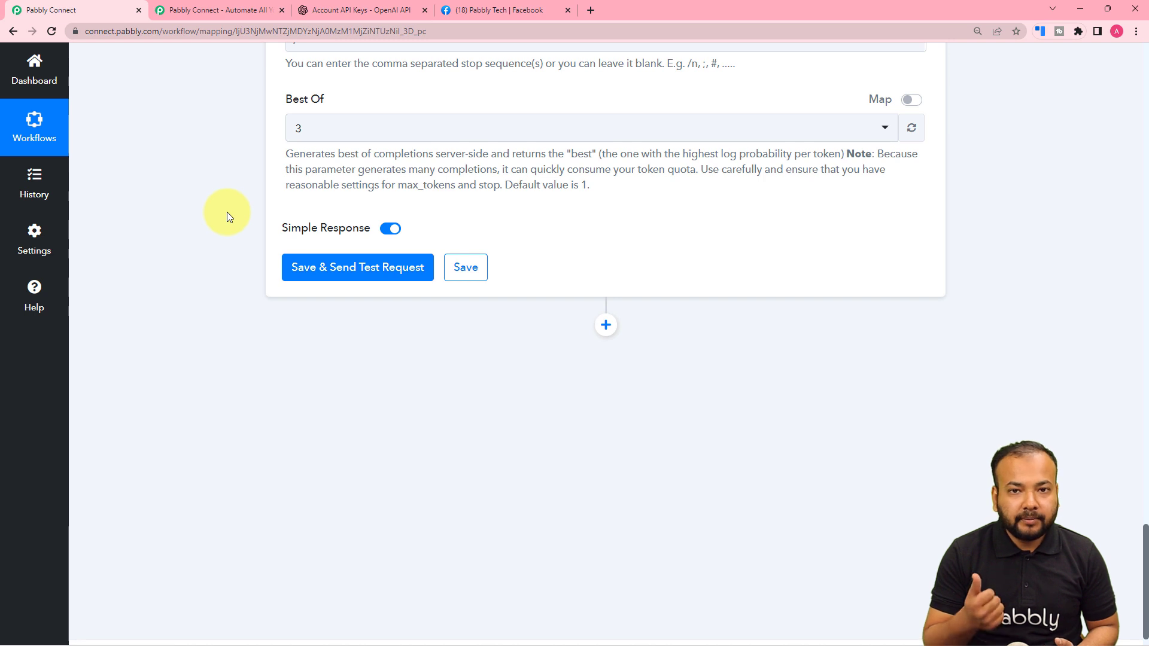
# Review the OpenAI step's prompt and settings, and read through the generated headlines in its test response
pyautogui.scroll(10, 228, 212)
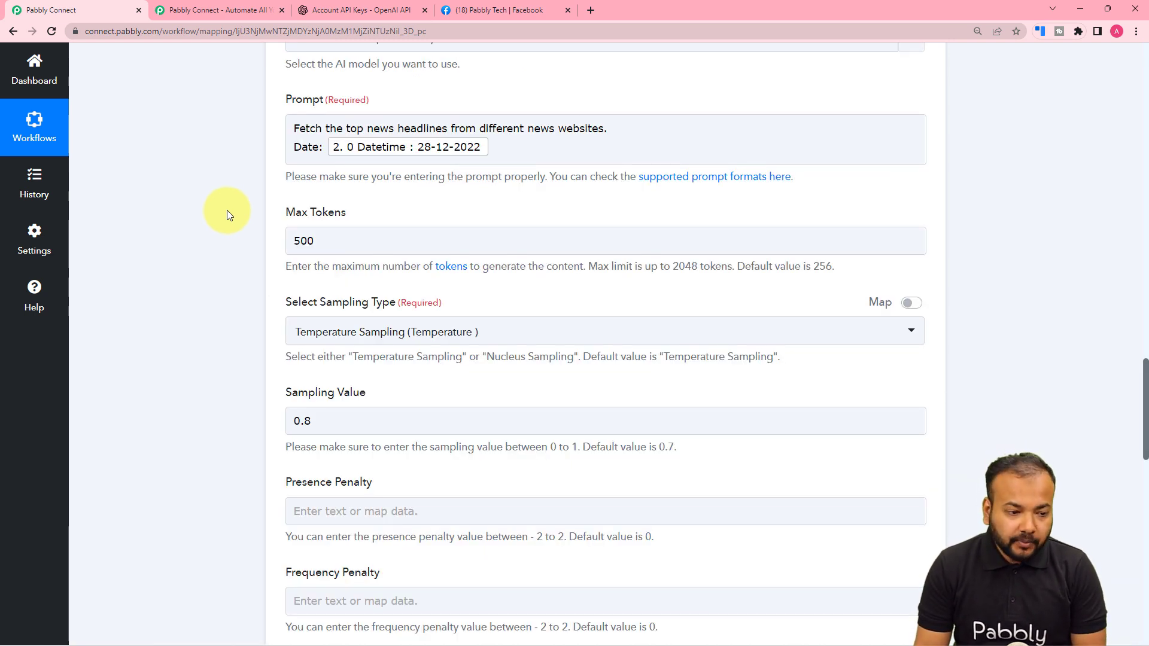
pyautogui.scroll(2, 217, 198)
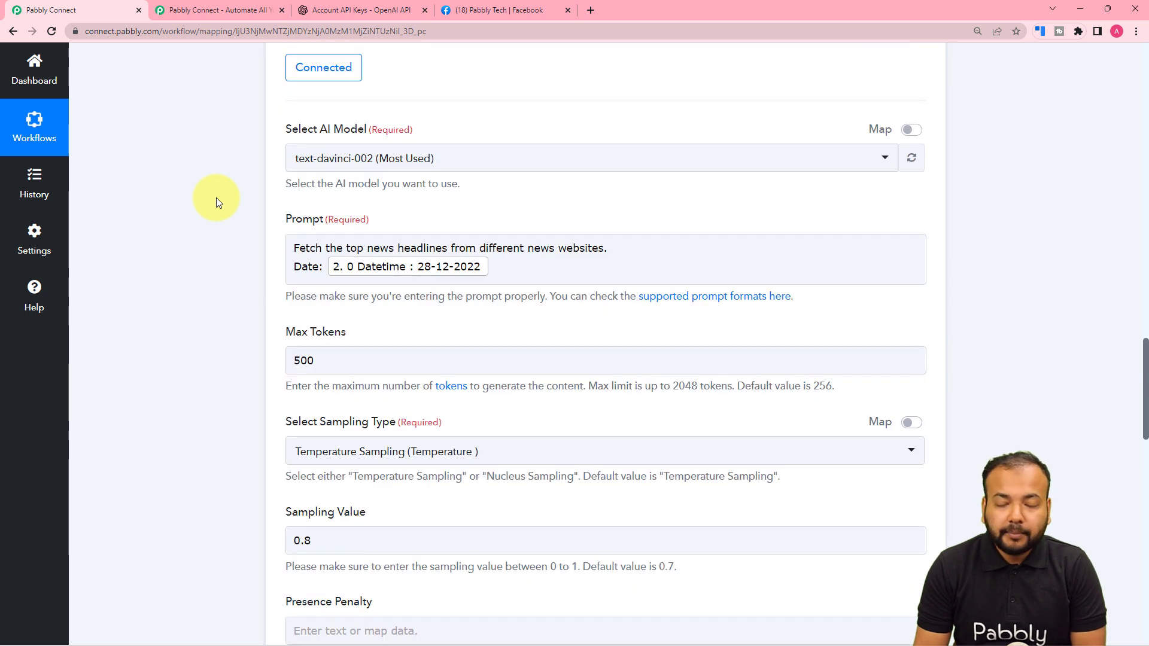
pyautogui.scroll(-2, 217, 198)
pyautogui.click(288, 138)
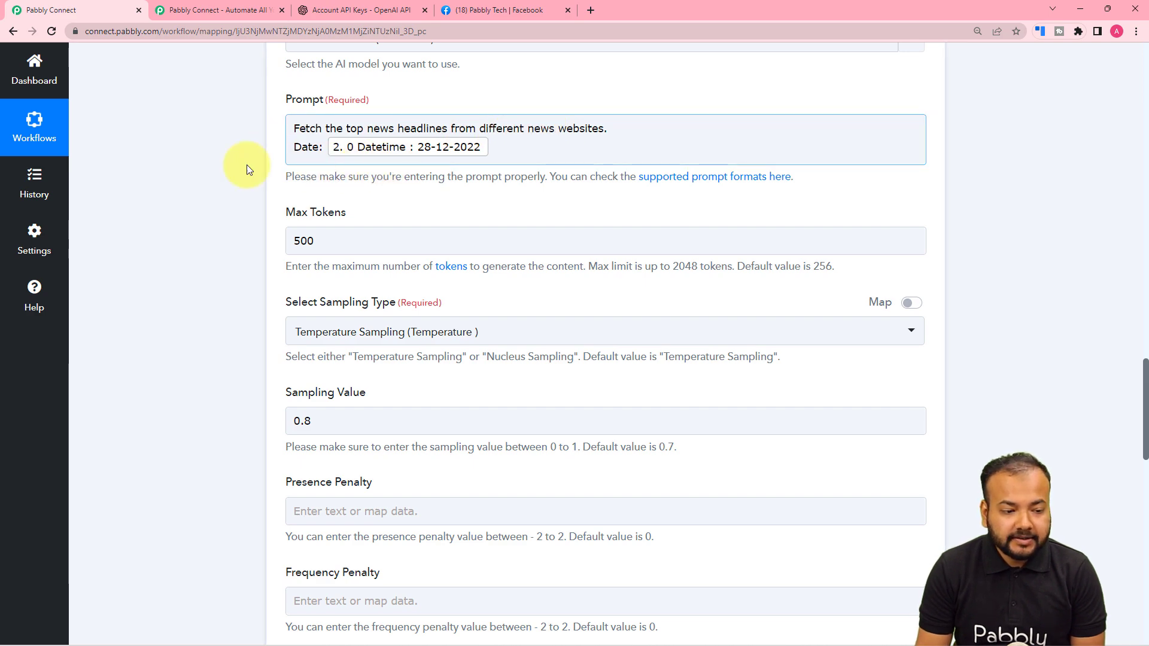
pyautogui.scroll(-2, 213, 167)
pyautogui.scroll(-12, 213, 167)
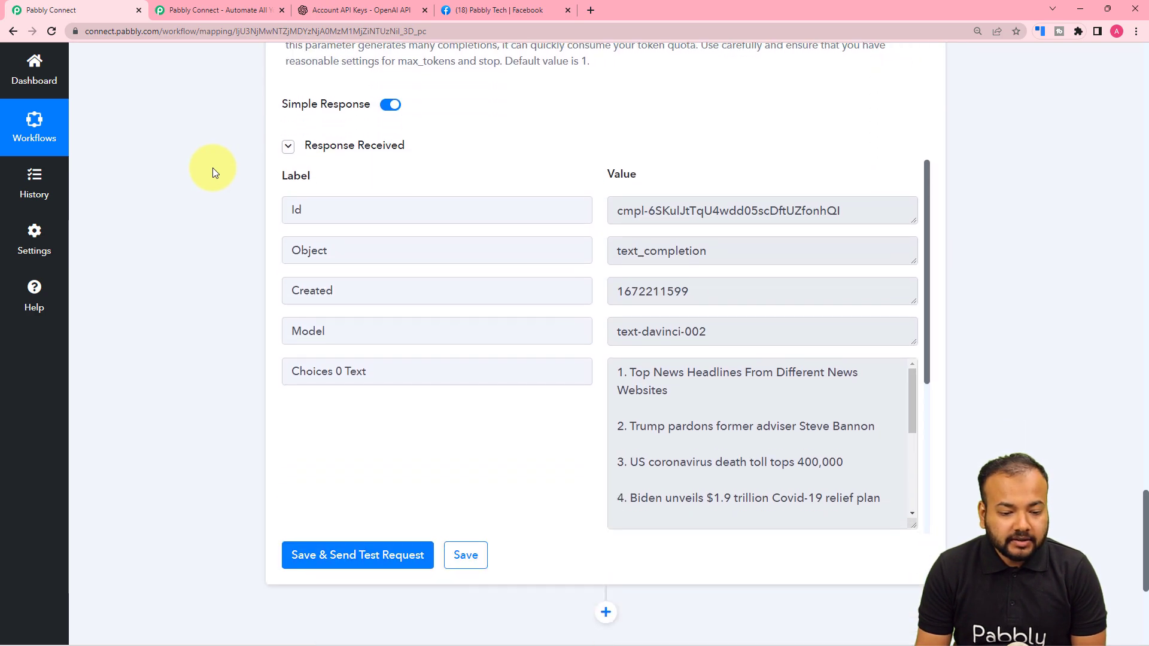
pyautogui.scroll(-1, 708, 335)
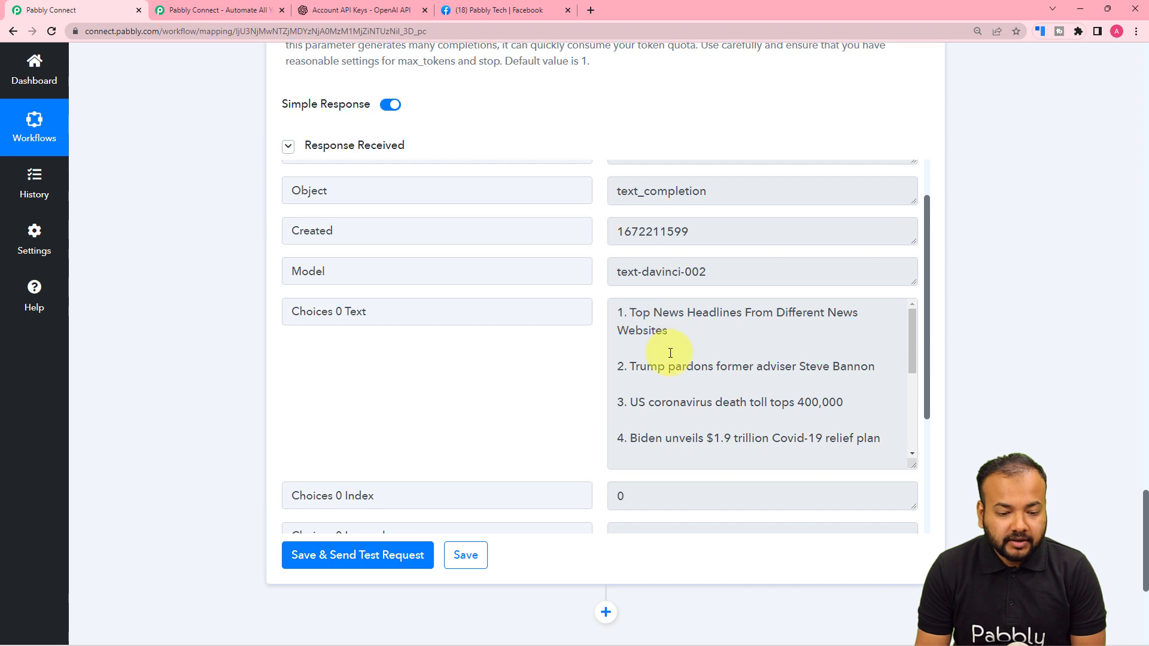
pyautogui.scroll(-2, 658, 367)
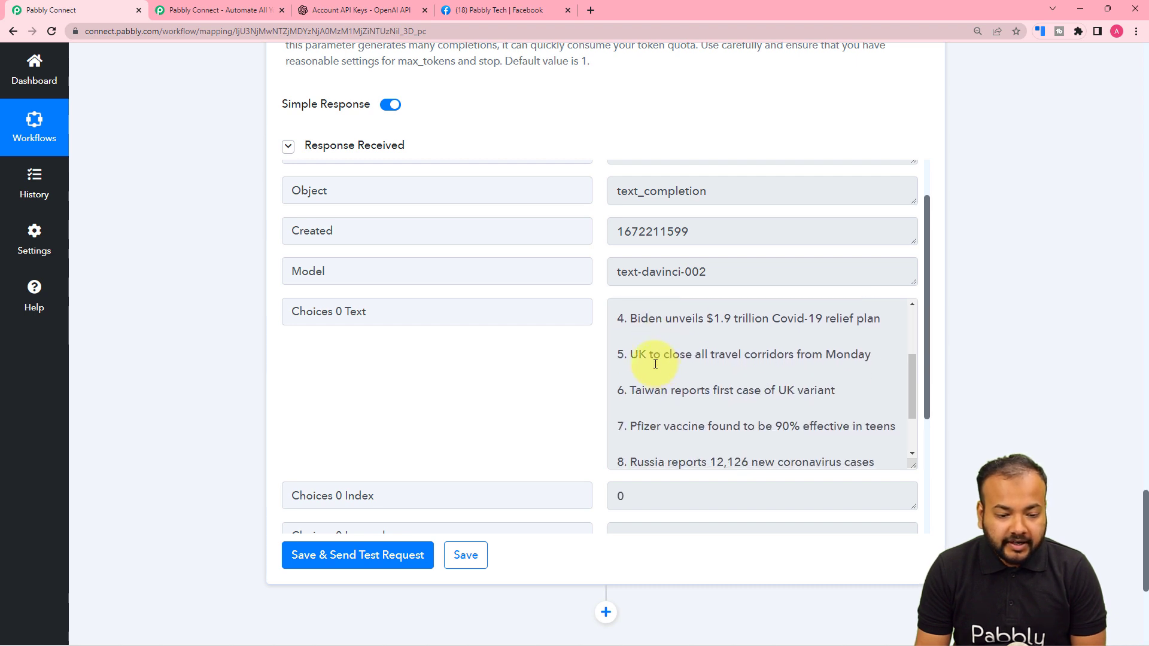
pyautogui.scroll(-2, 659, 370)
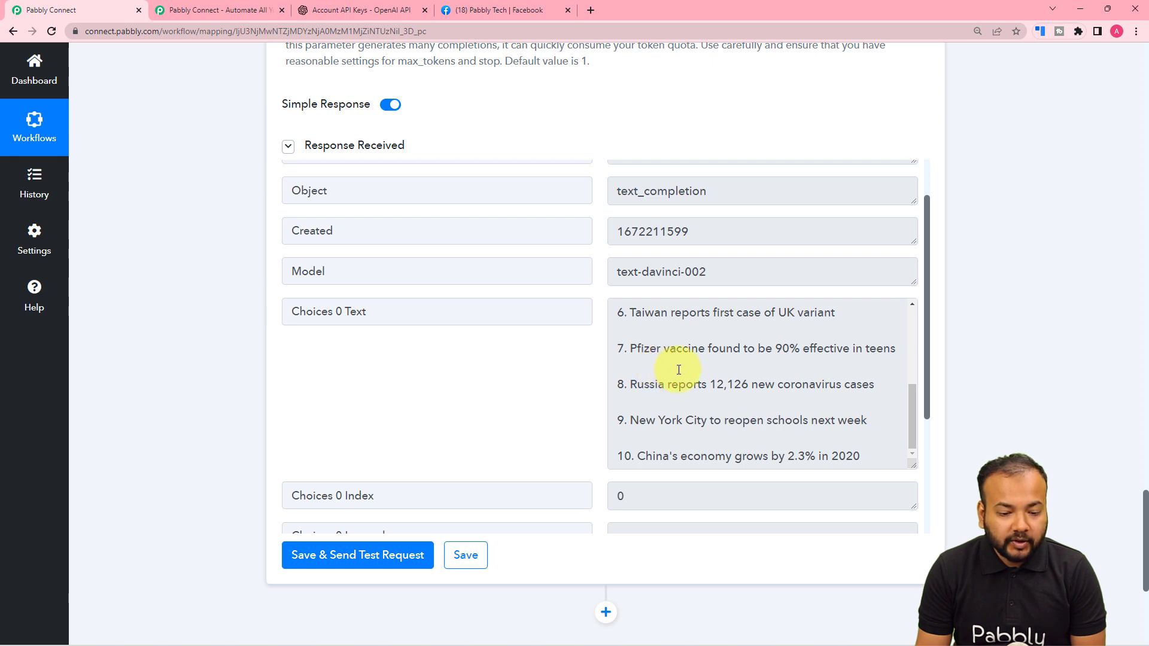
pyautogui.scroll(-5, 225, 273)
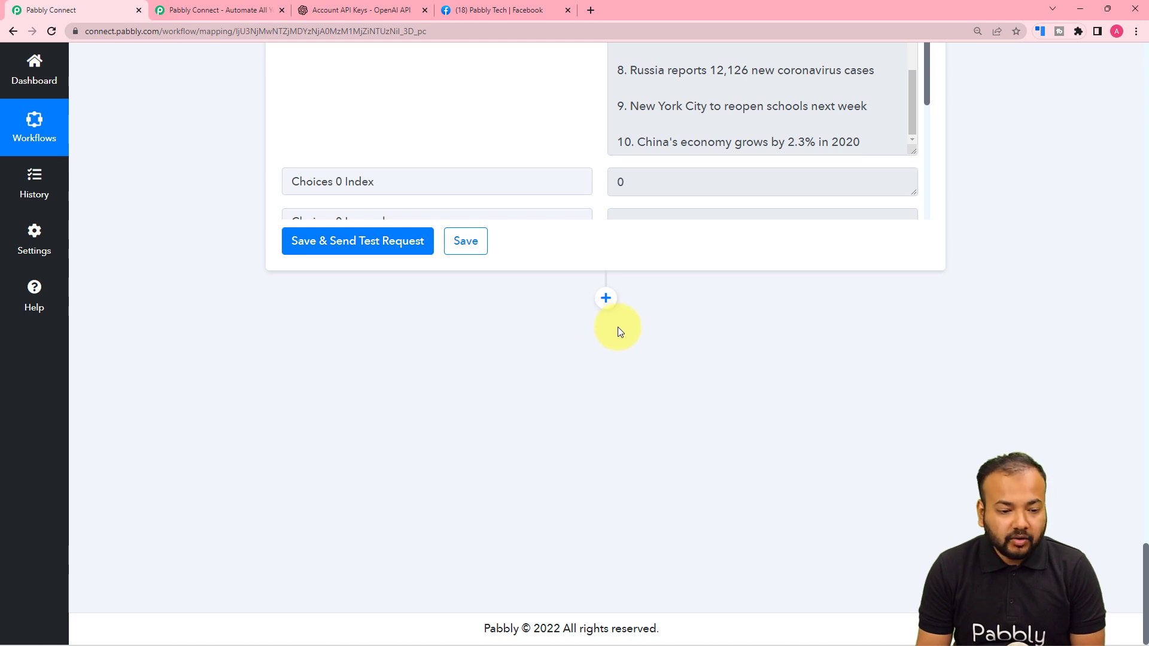
# Add a Facebook Pages action after the OpenAI step and choose Create Page Post as its action event
pyautogui.click(606, 298)
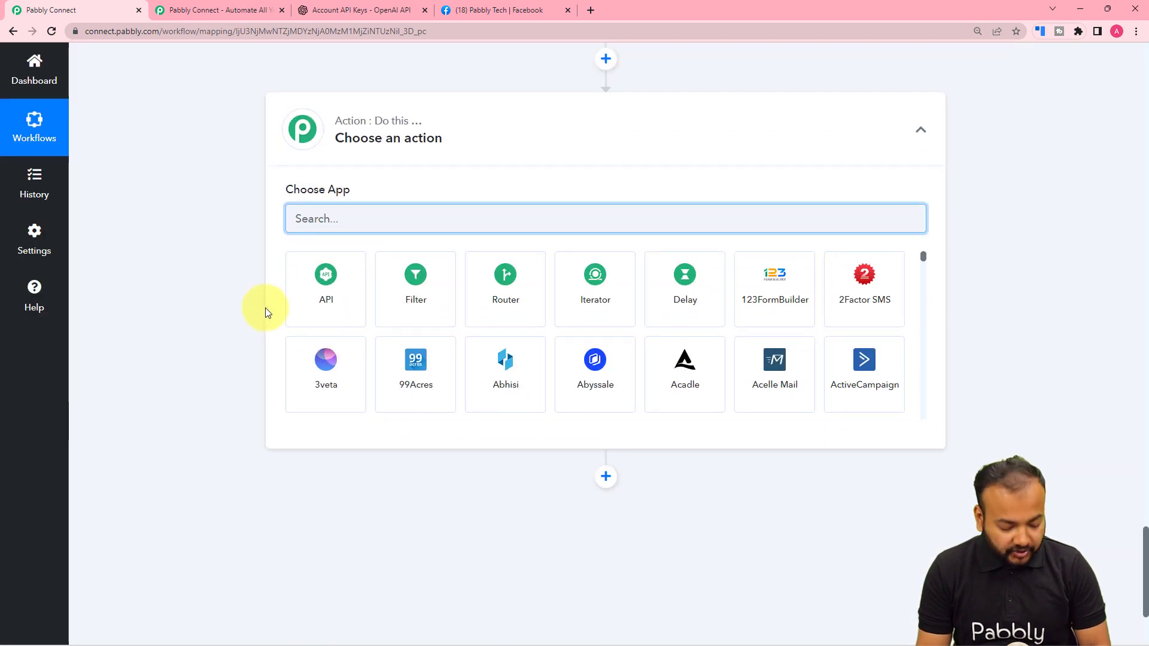
pyautogui.write('face')
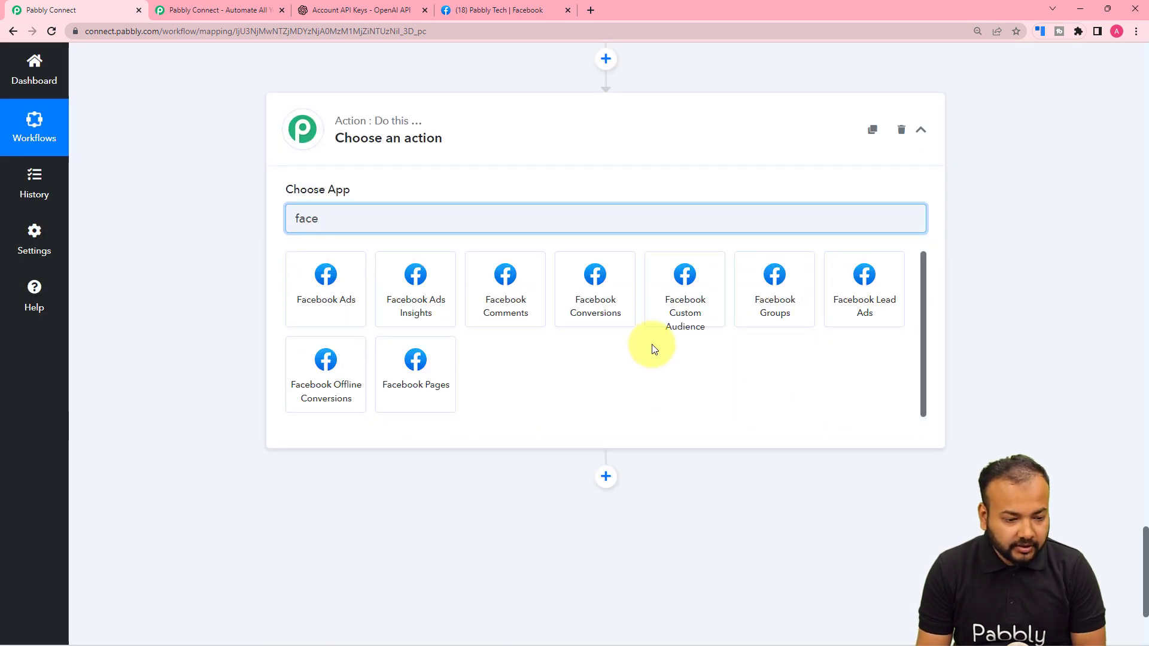
pyautogui.click(415, 364)
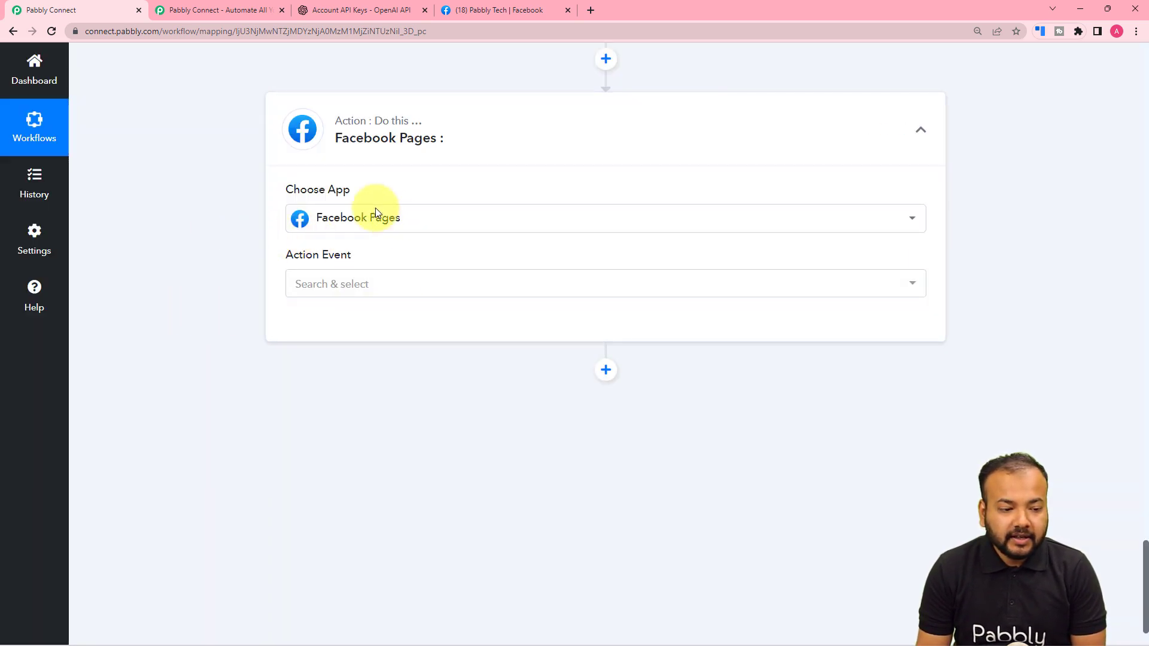
pyautogui.scroll(-1, 245, 223)
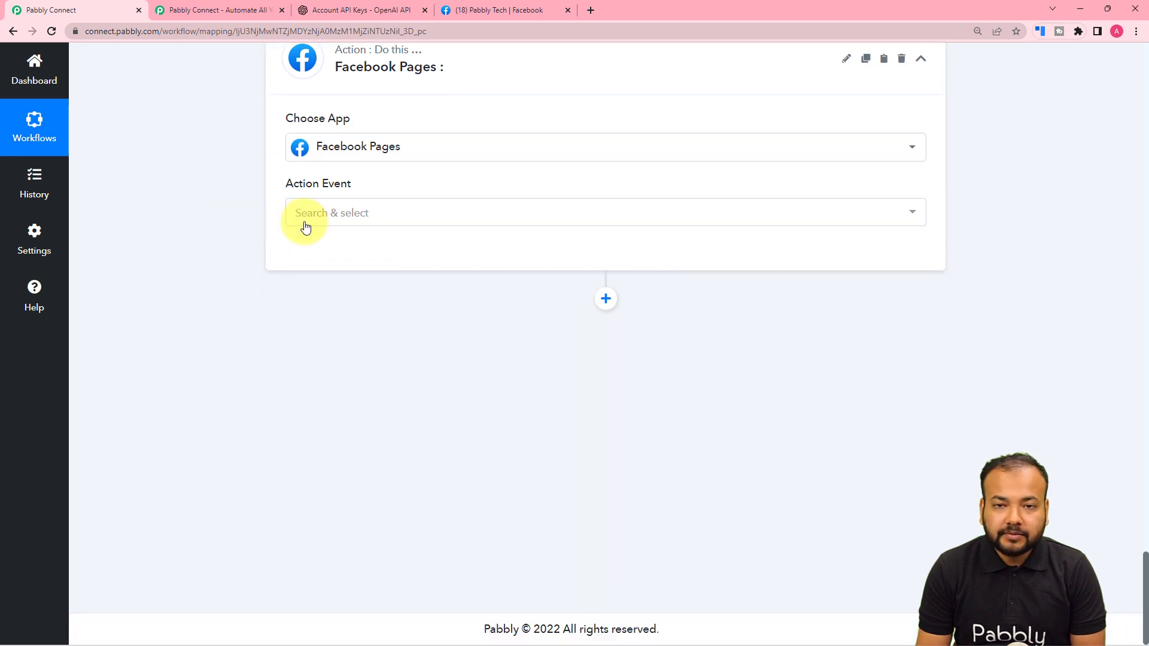
pyautogui.click(378, 213)
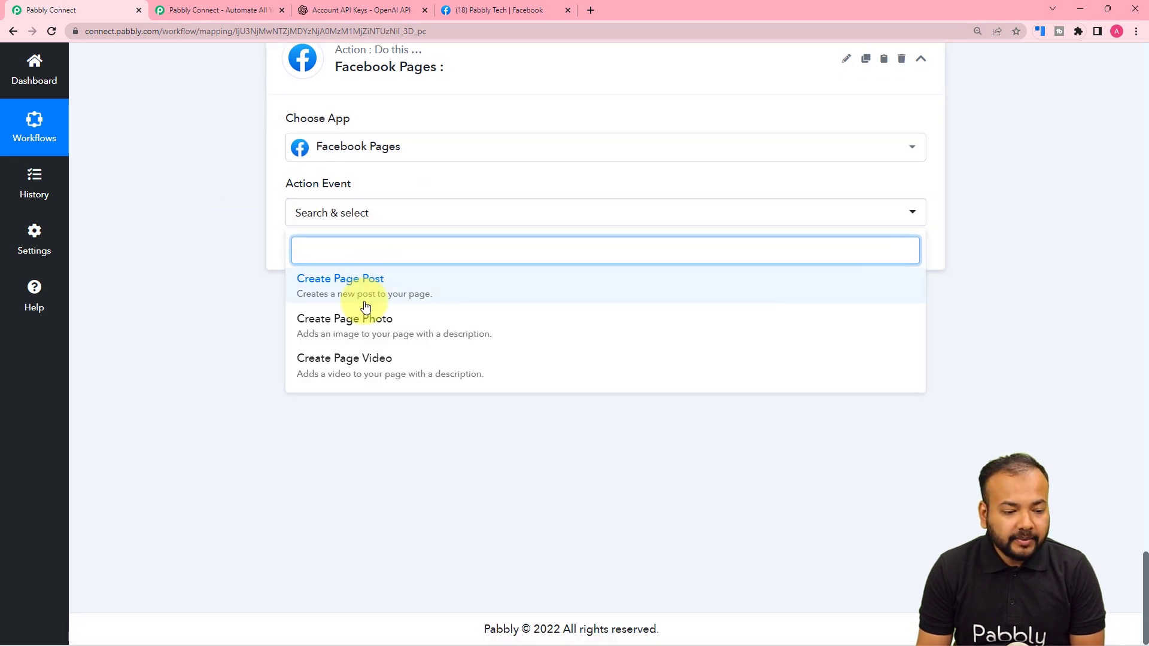
pyautogui.click(340, 292)
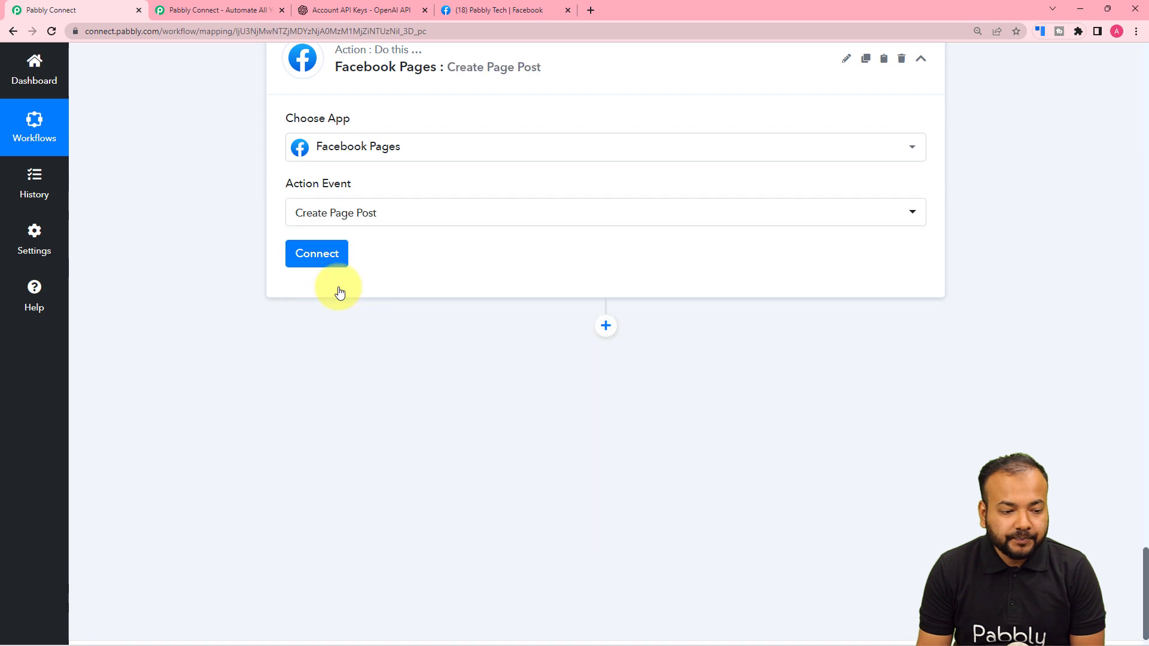
# Connect the action through a new Facebook Pages connection and authorize it with the already signed-in Facebook account
pyautogui.click(302, 253)
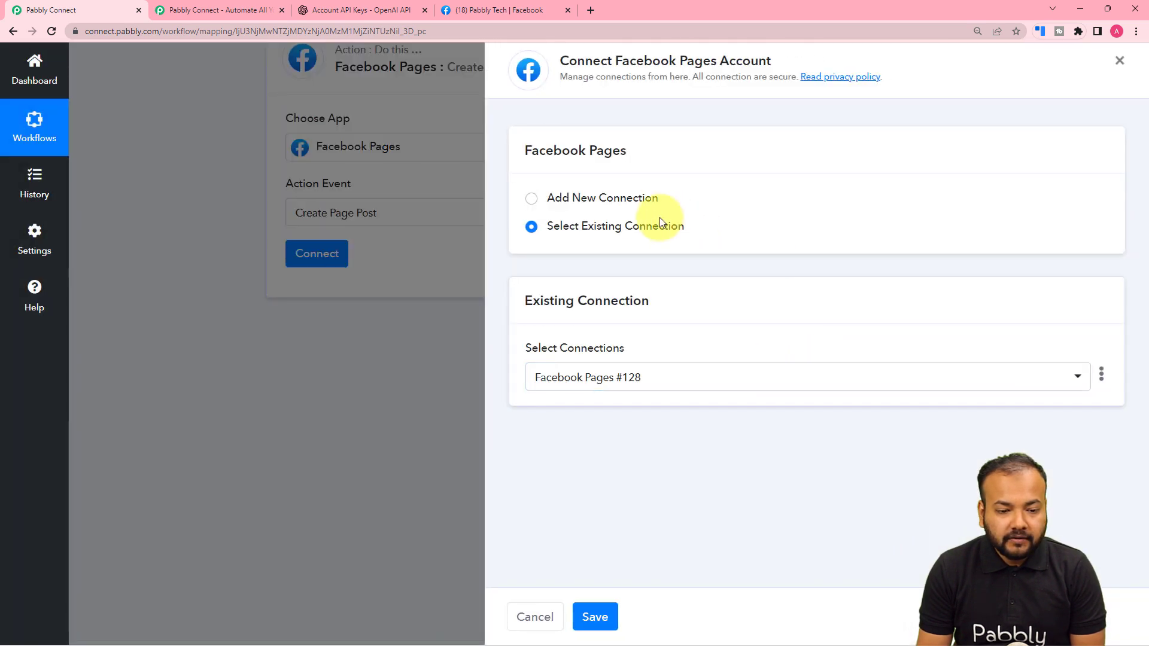
pyautogui.click(563, 206)
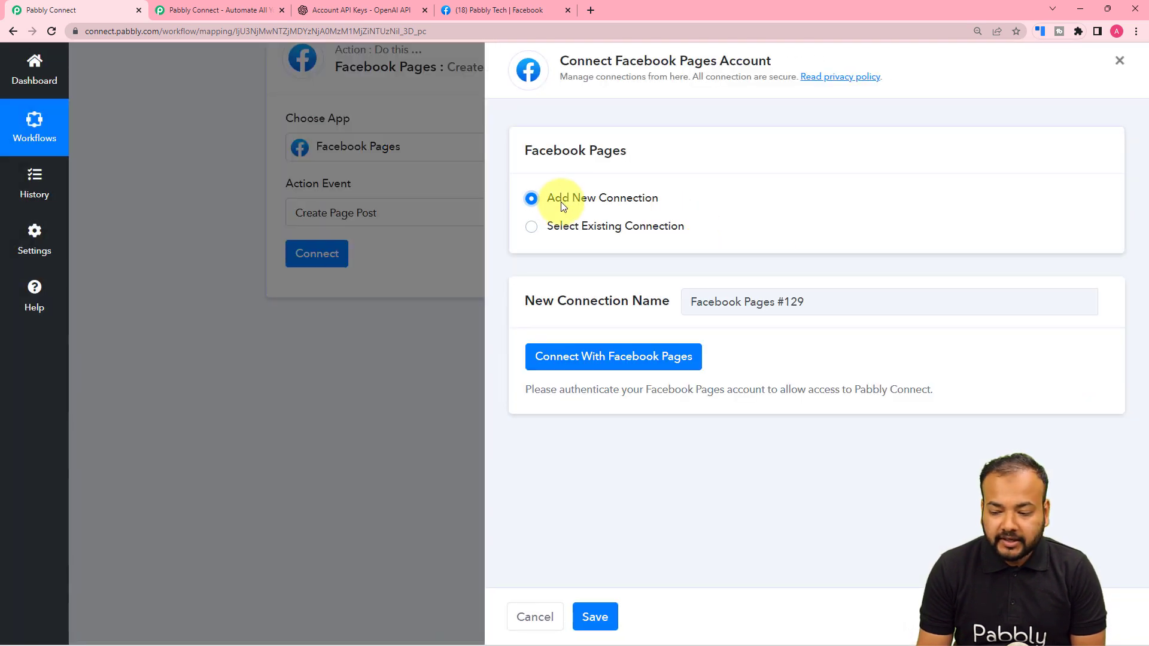
pyautogui.click(583, 371)
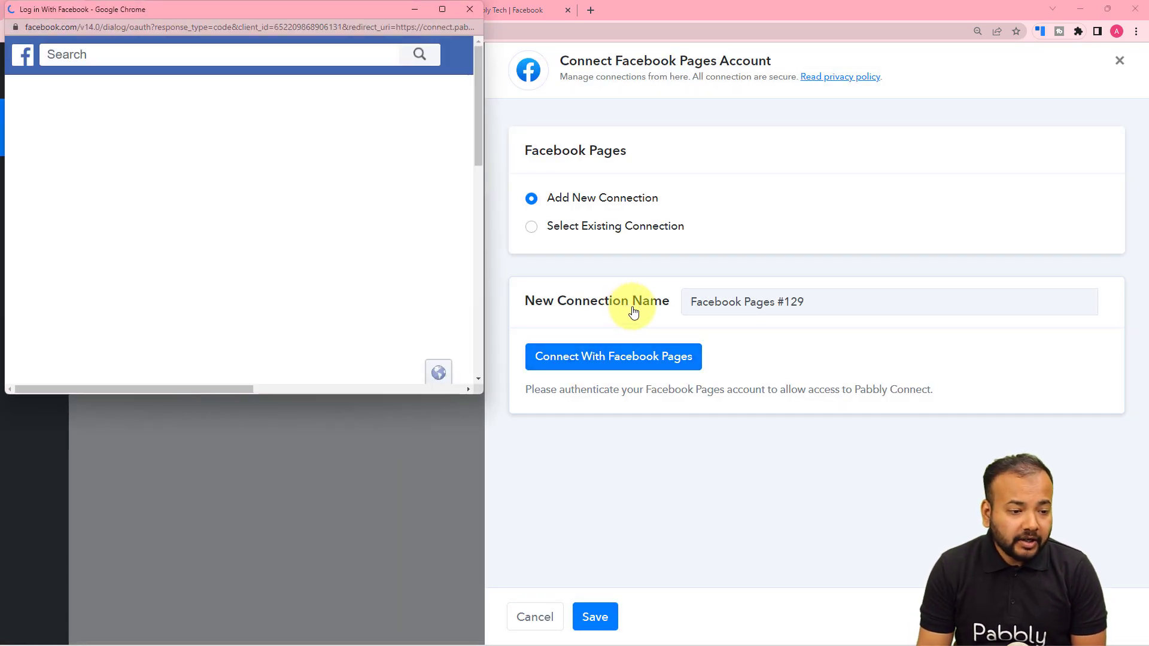
pyautogui.click(445, 14)
pyautogui.click(689, 277)
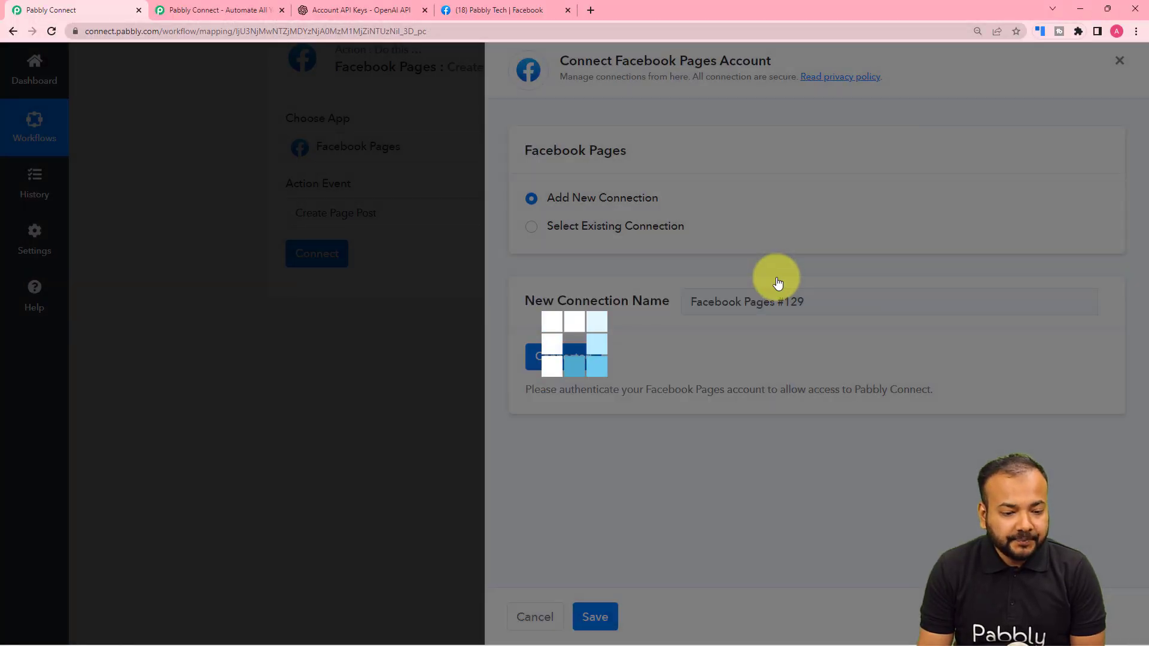
# Check the target page's name on Facebook and select Pabbly Tech as the page that receives the post
pyautogui.scroll(-2, 266, 268)
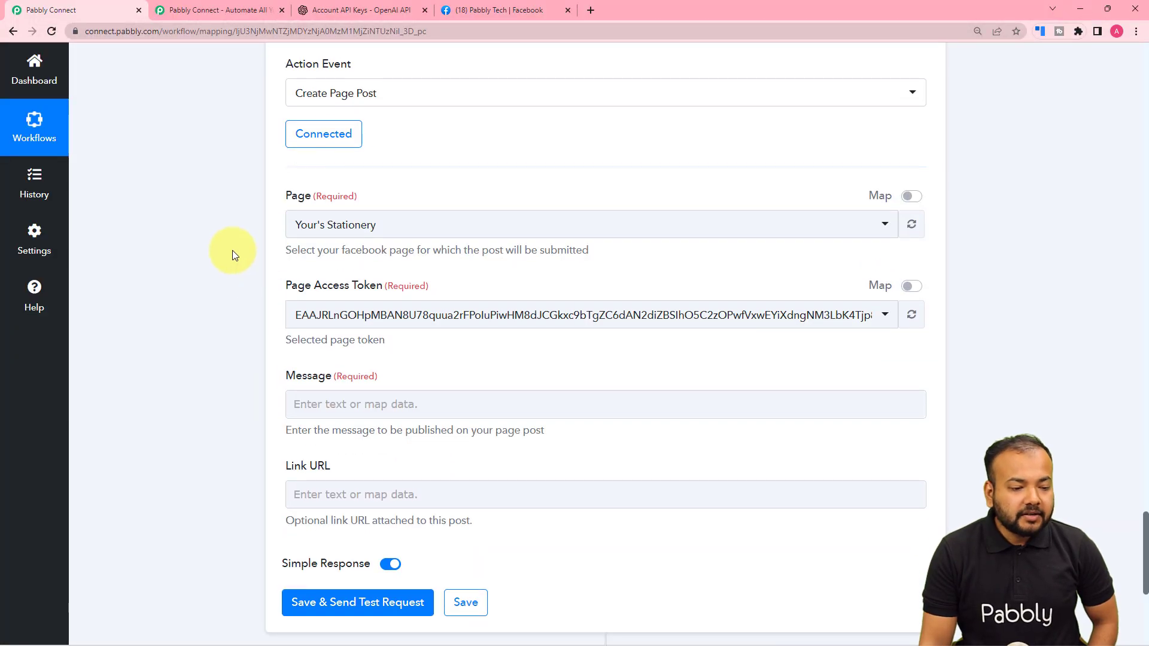
pyautogui.click(494, 6)
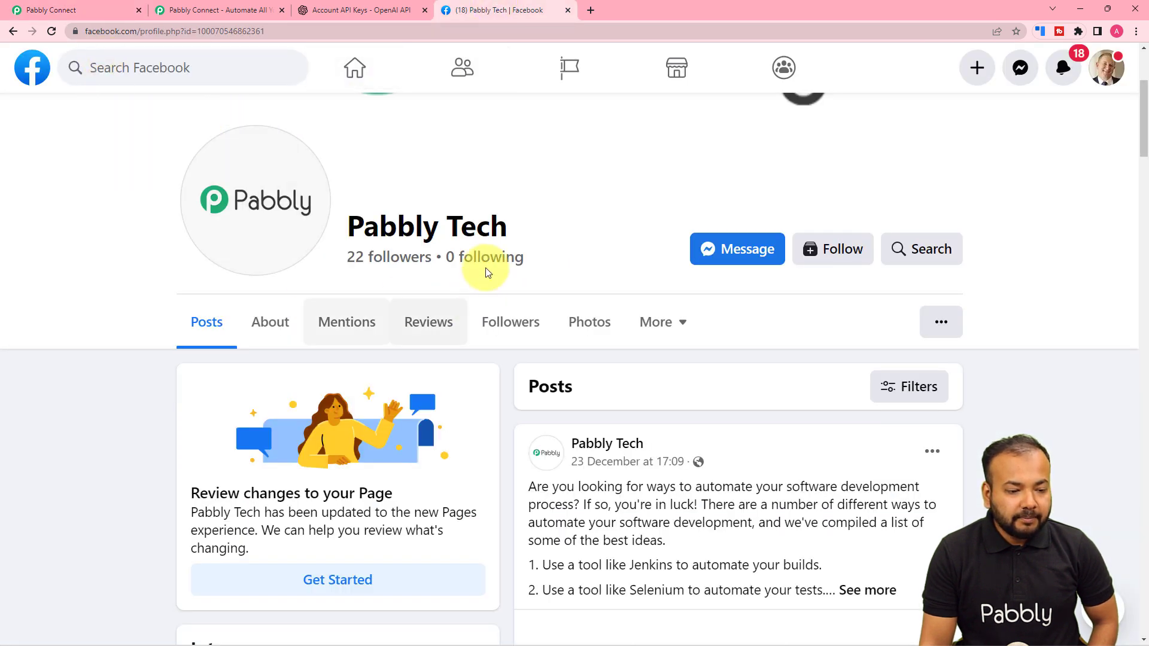
pyautogui.click(90, 9)
pyautogui.scroll(-3, 153, 91)
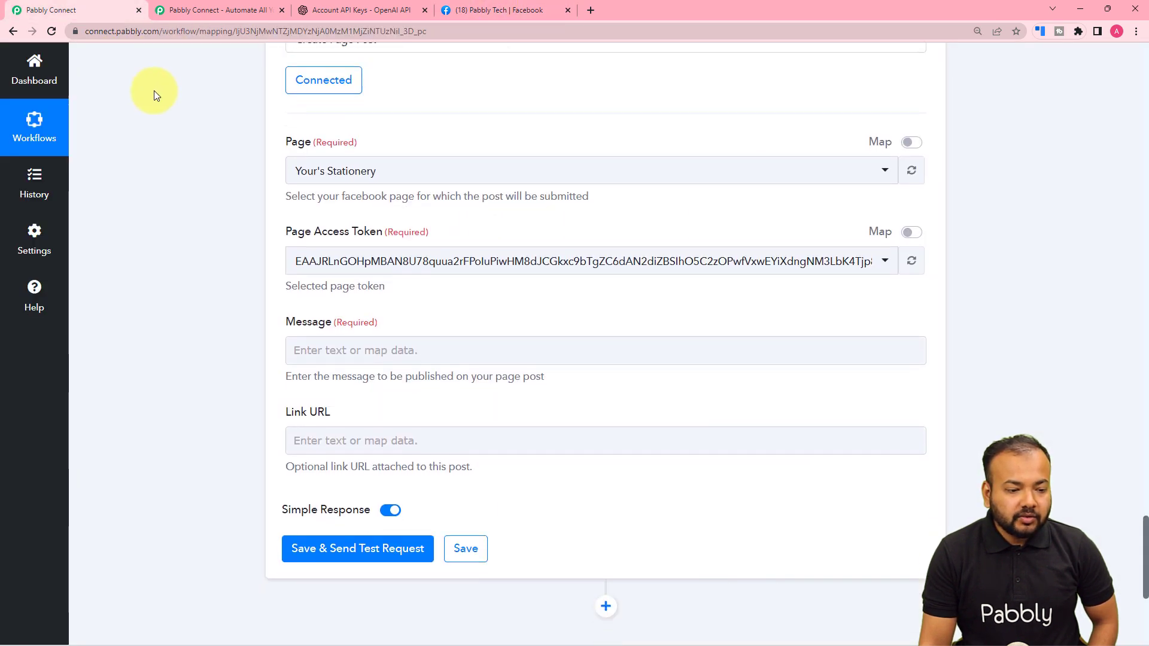
pyautogui.scroll(2, 409, 84)
pyautogui.click(403, 173)
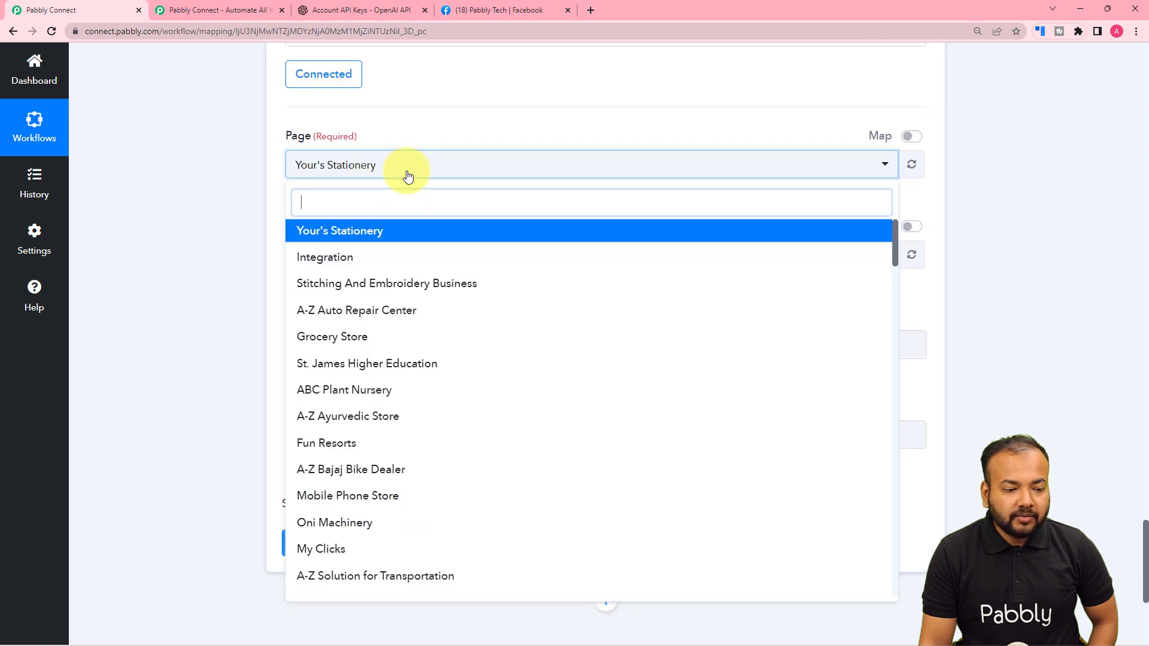
pyautogui.write('pabb')
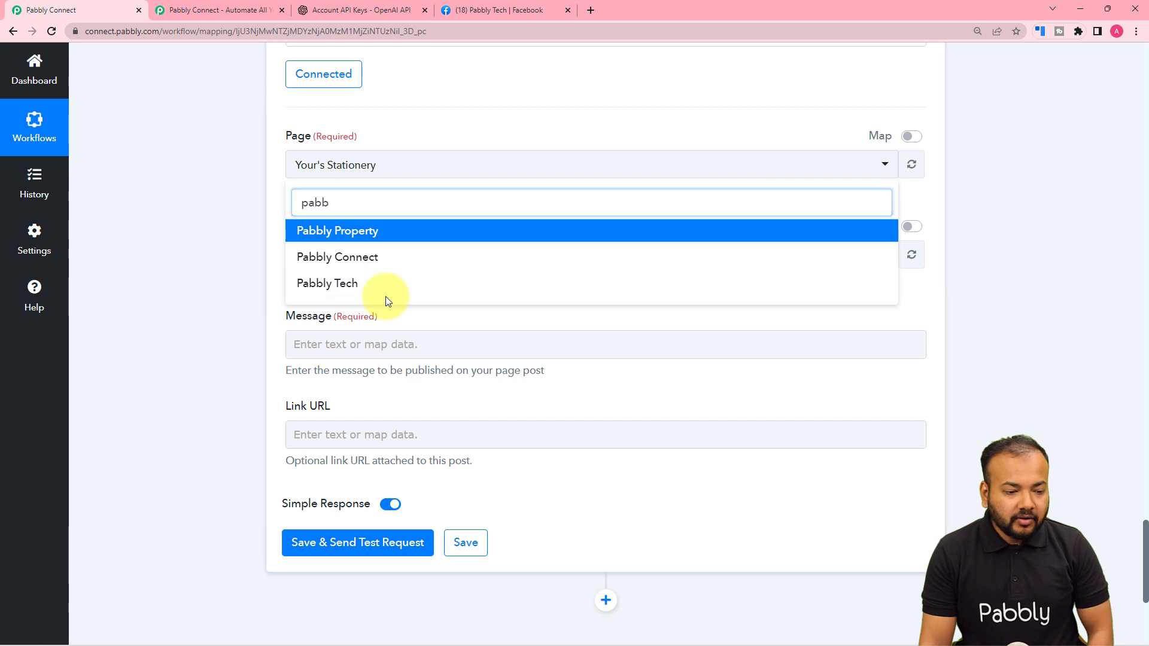
pyautogui.click(235, 239)
pyautogui.click(356, 167)
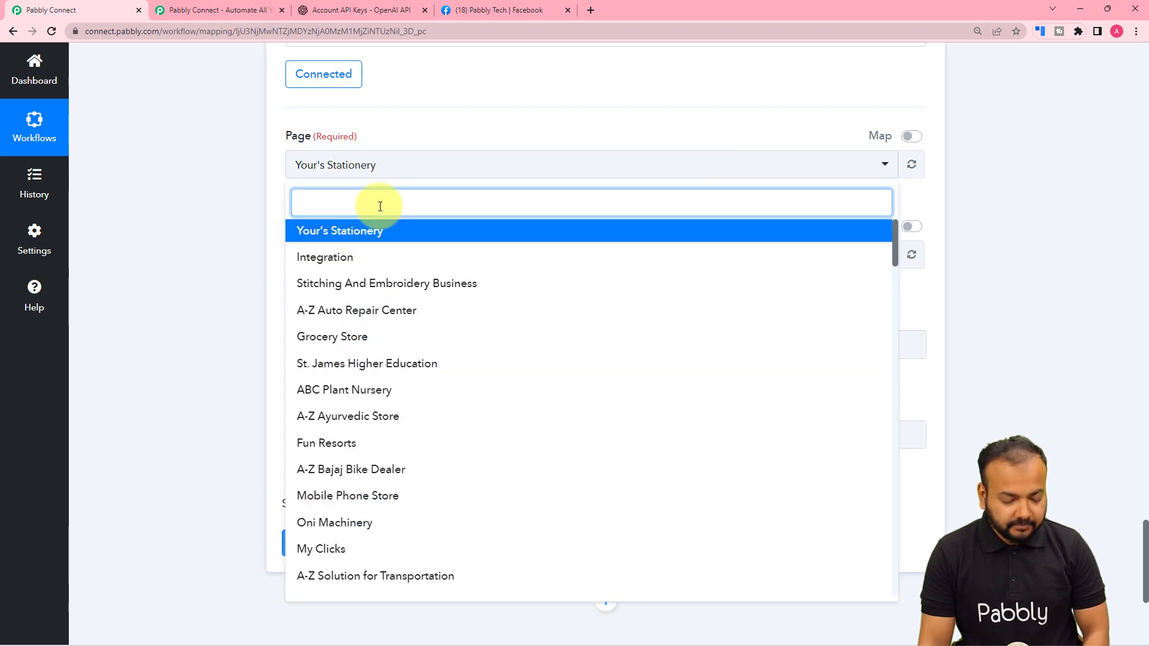
pyautogui.write('pabbl')
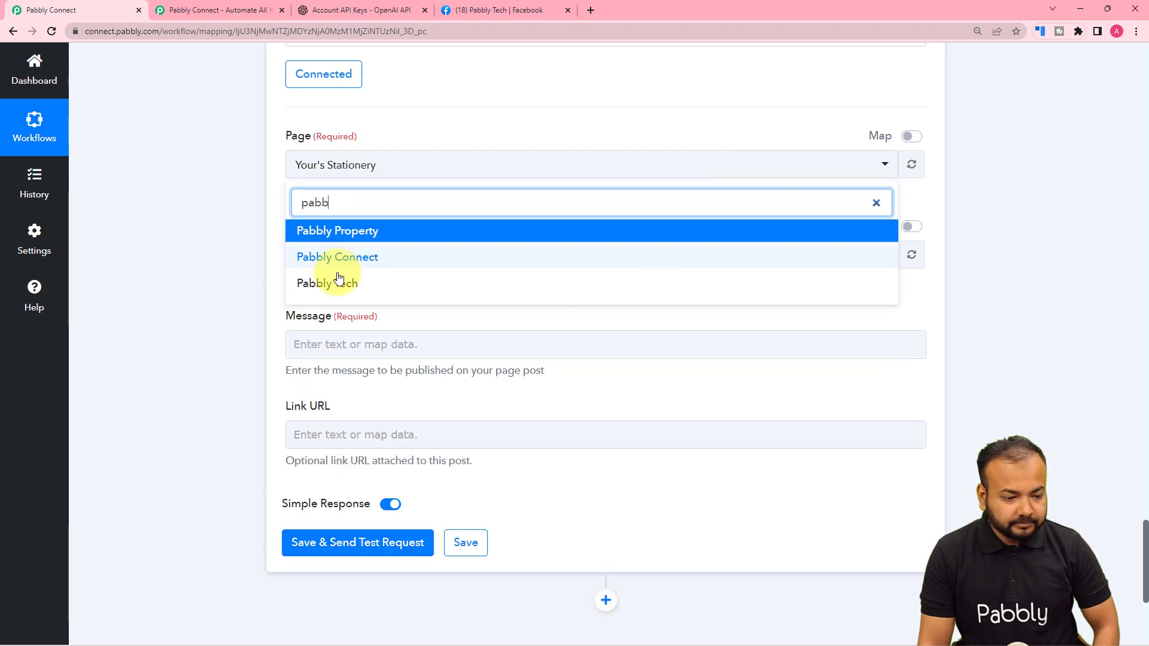
pyautogui.click(311, 282)
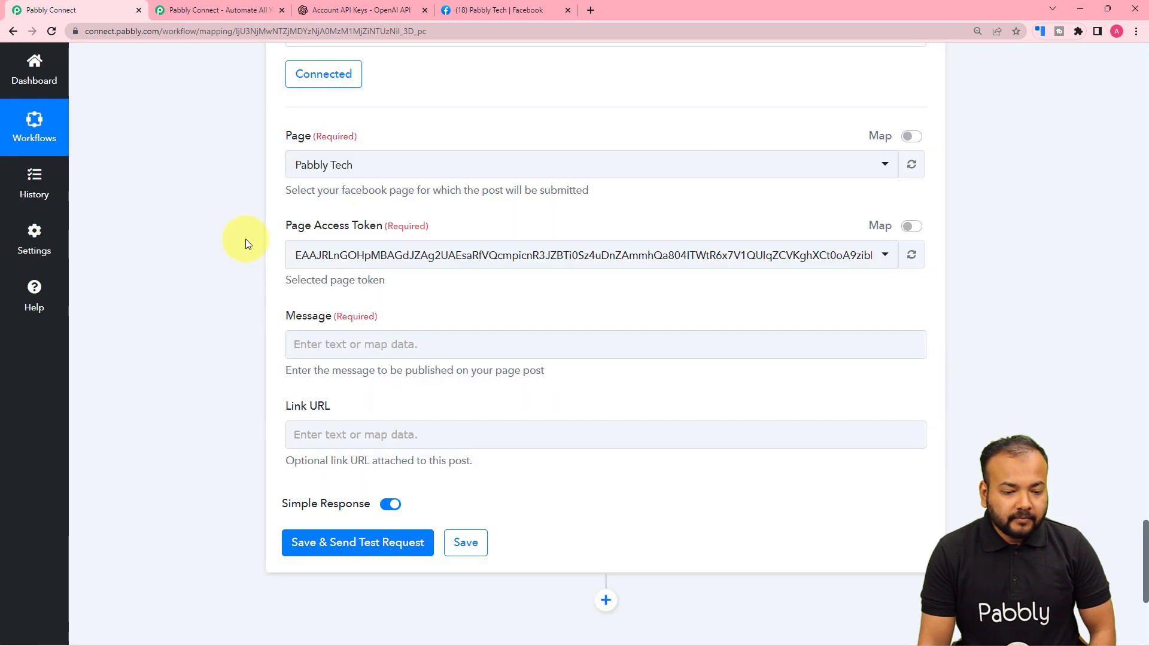
# Map the post's message to the Choices 0 Text value from the OpenAI Generate Content step
pyautogui.scroll(-2, 246, 239)
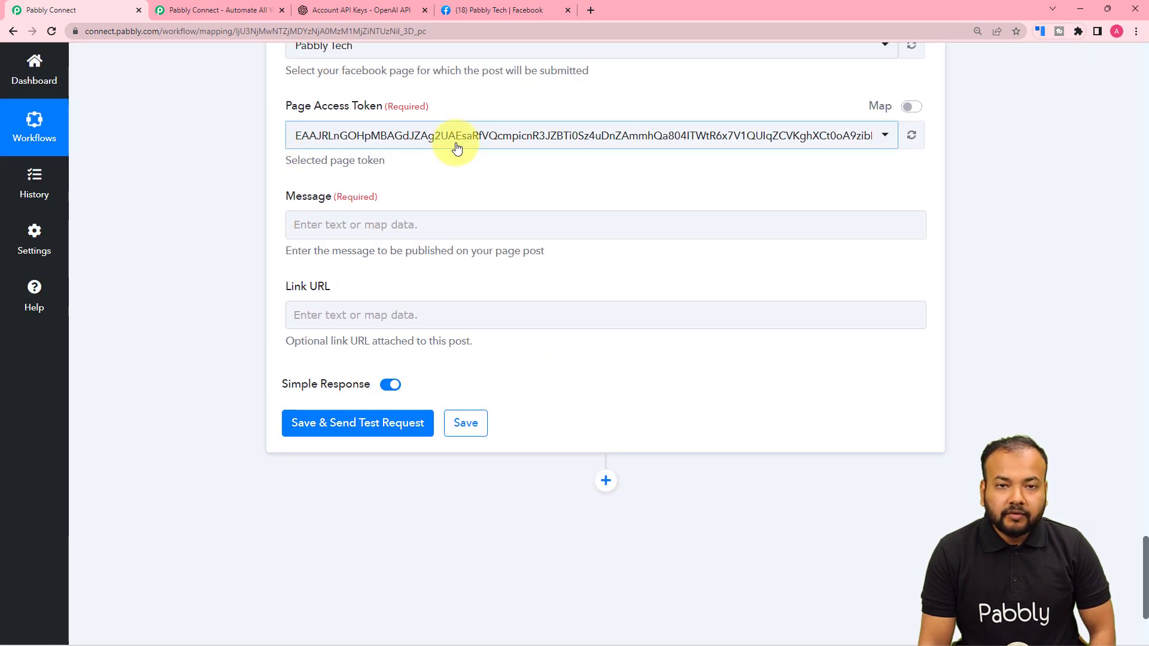
pyautogui.scroll(-1, 333, 192)
pyautogui.click(435, 170)
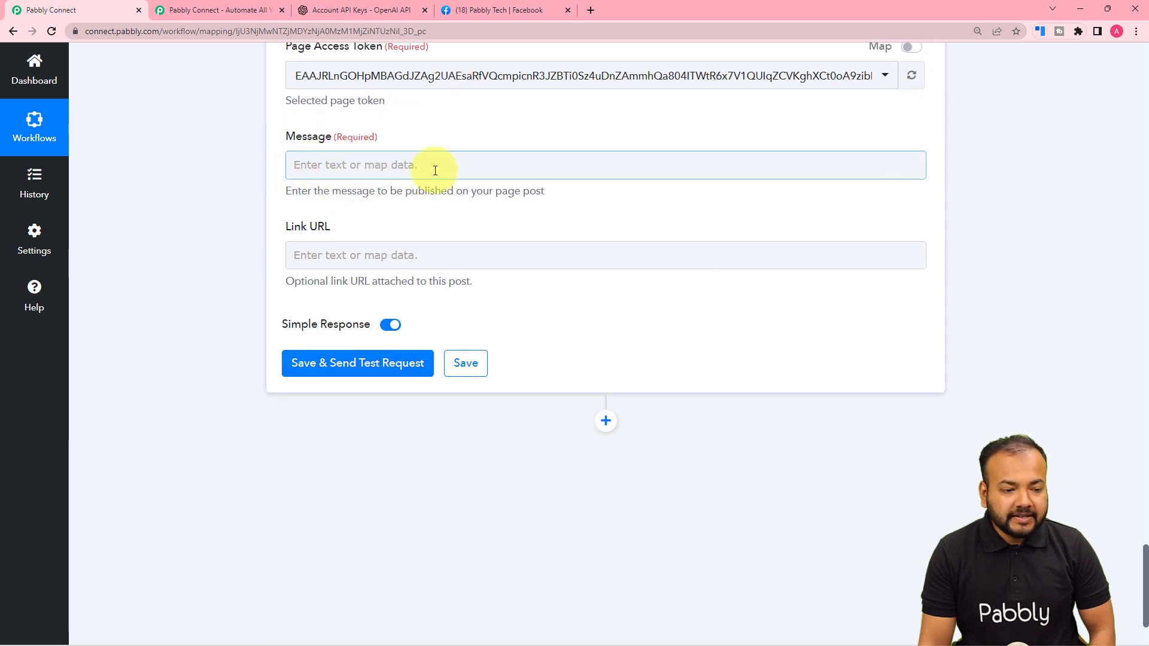
pyautogui.scroll(15, 439, 172)
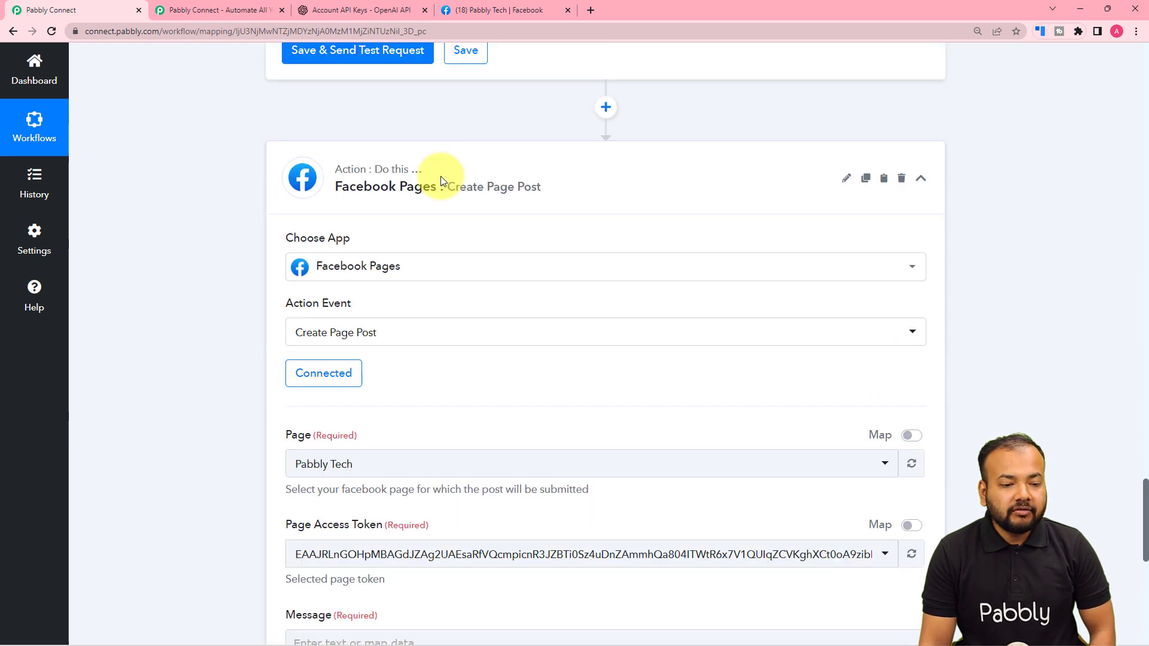
pyautogui.scroll(4, 658, 197)
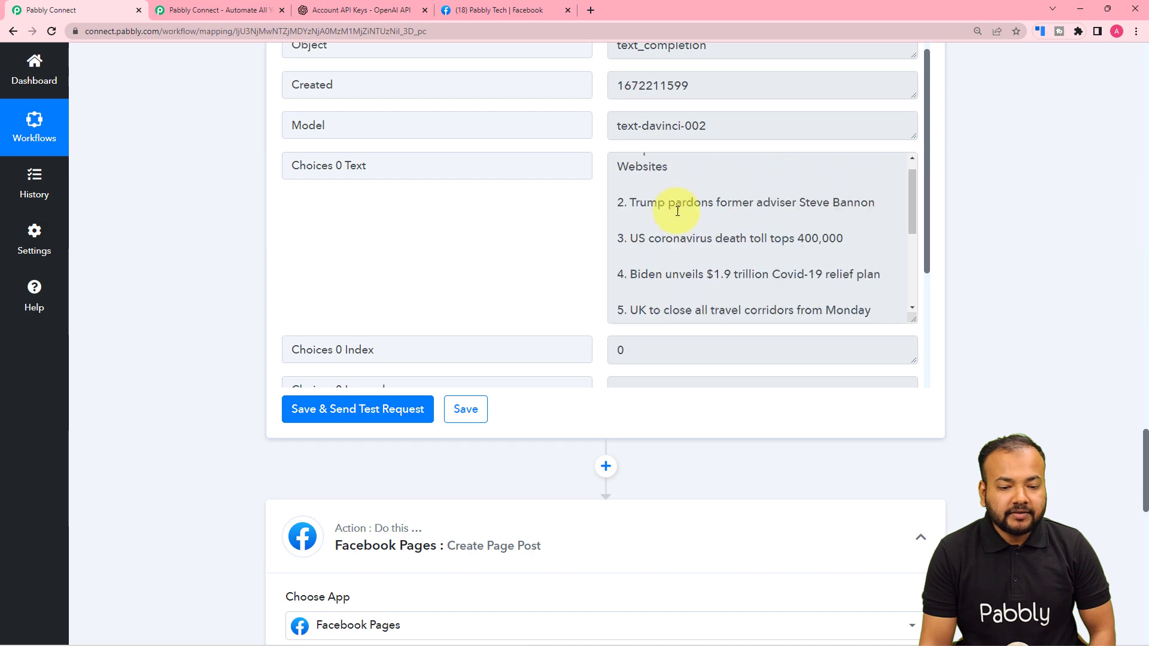
pyautogui.scroll(-12, 198, 212)
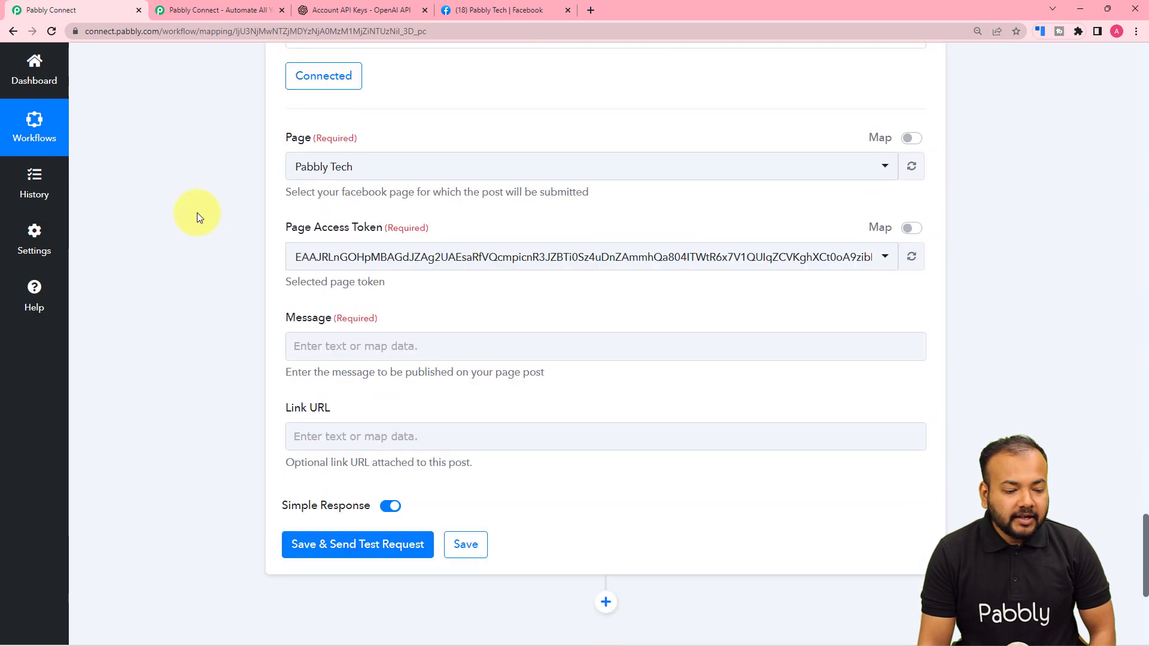
pyautogui.click(352, 173)
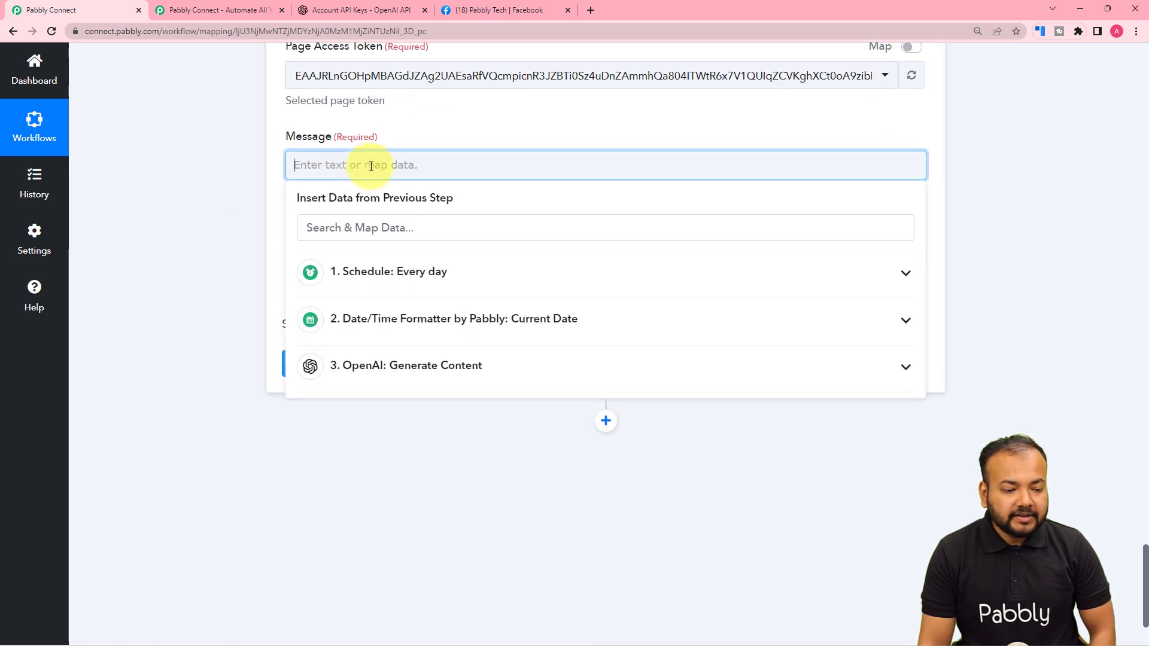
pyautogui.click(378, 382)
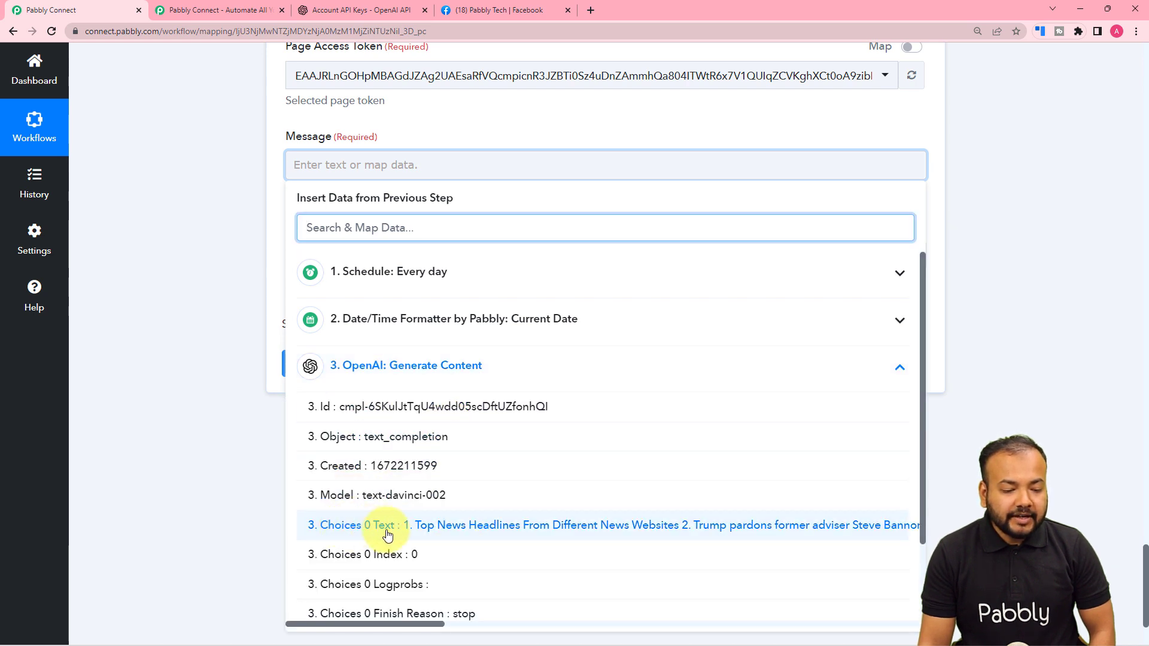
pyautogui.click(341, 531)
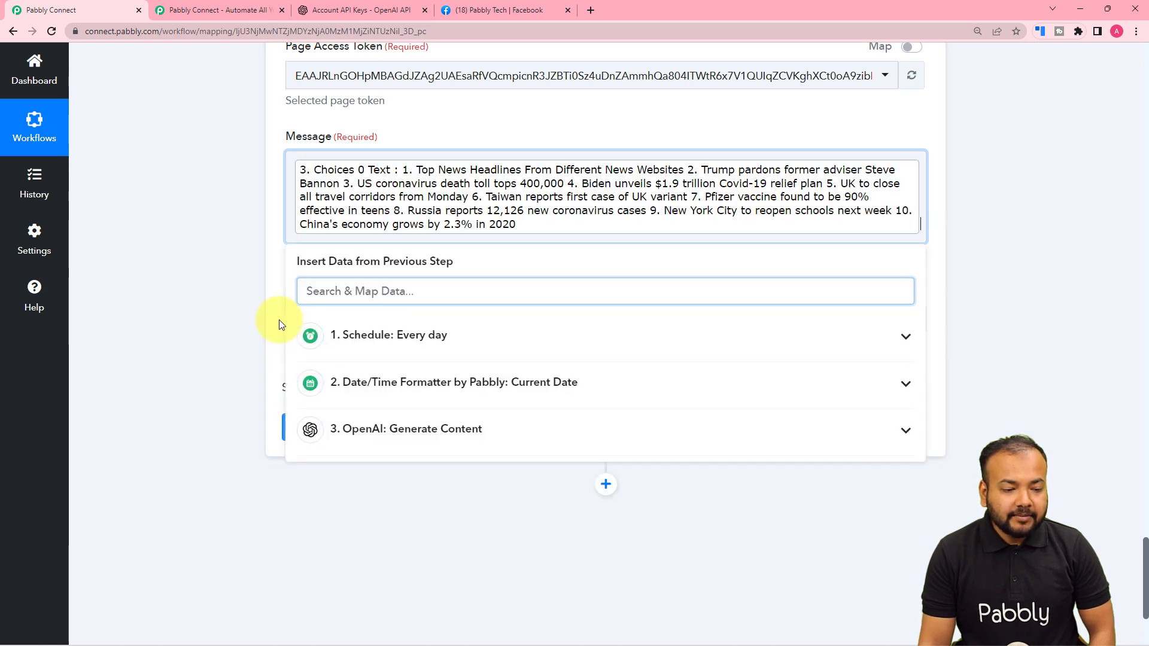
pyautogui.click(204, 183)
# Look at the Facebook page's current posts, leave the link URL blank, and save the action with a test request
pyautogui.scroll(-2, 204, 184)
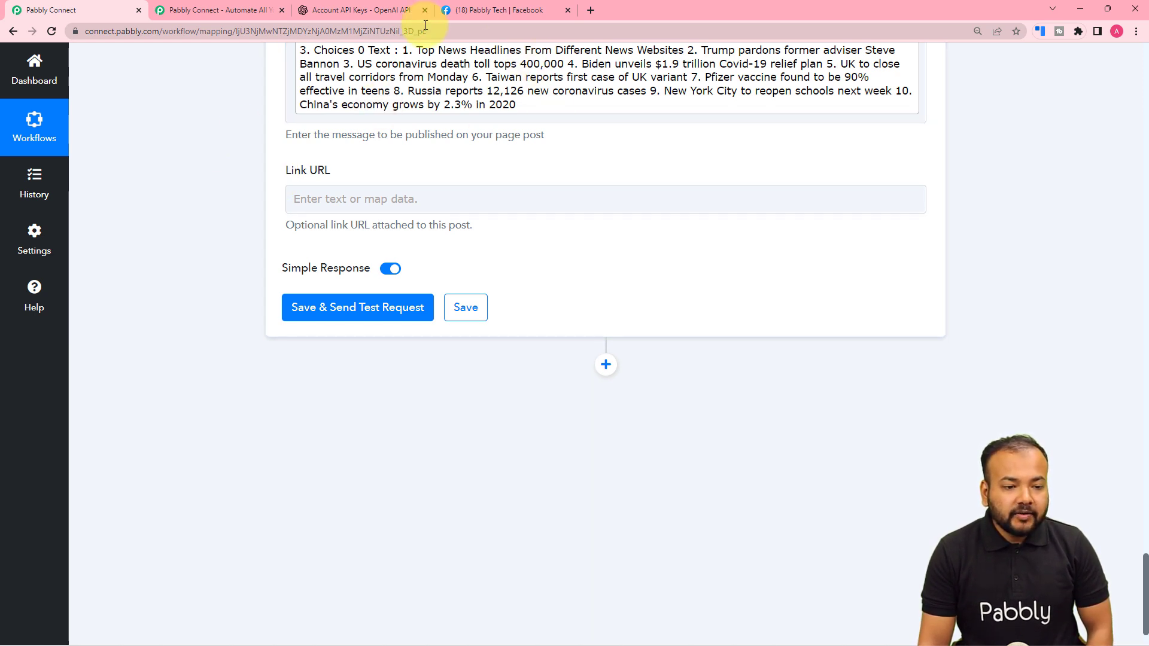
pyautogui.click(463, 11)
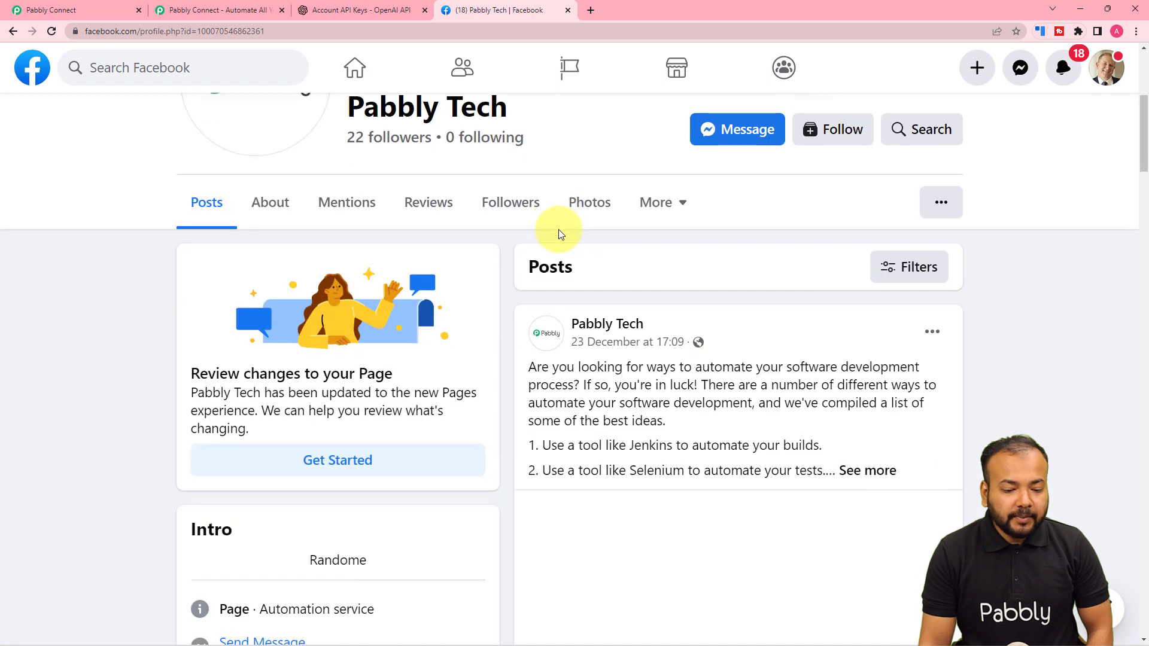
pyautogui.click(52, 10)
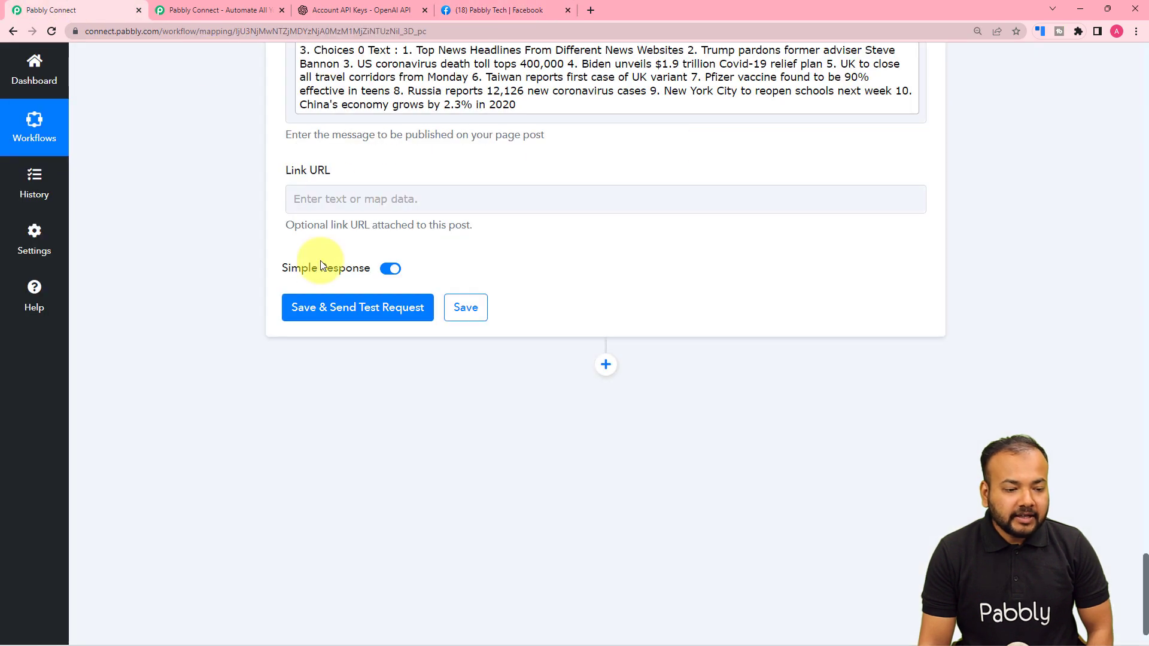
pyautogui.click(347, 320)
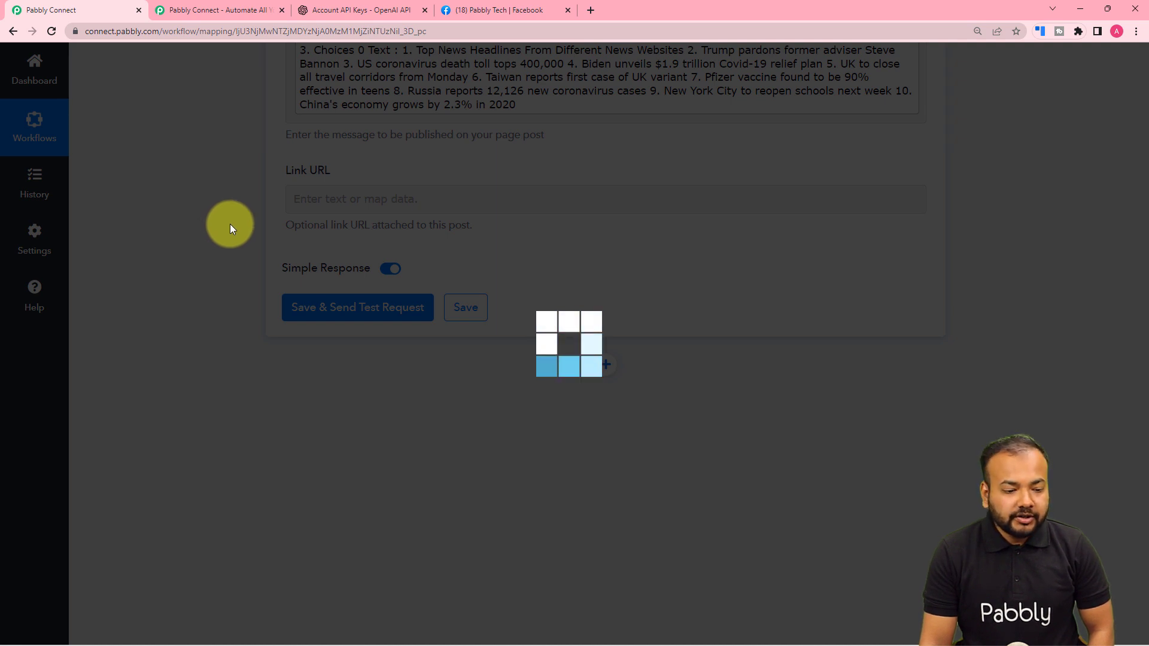
pyautogui.scroll(-3, 230, 224)
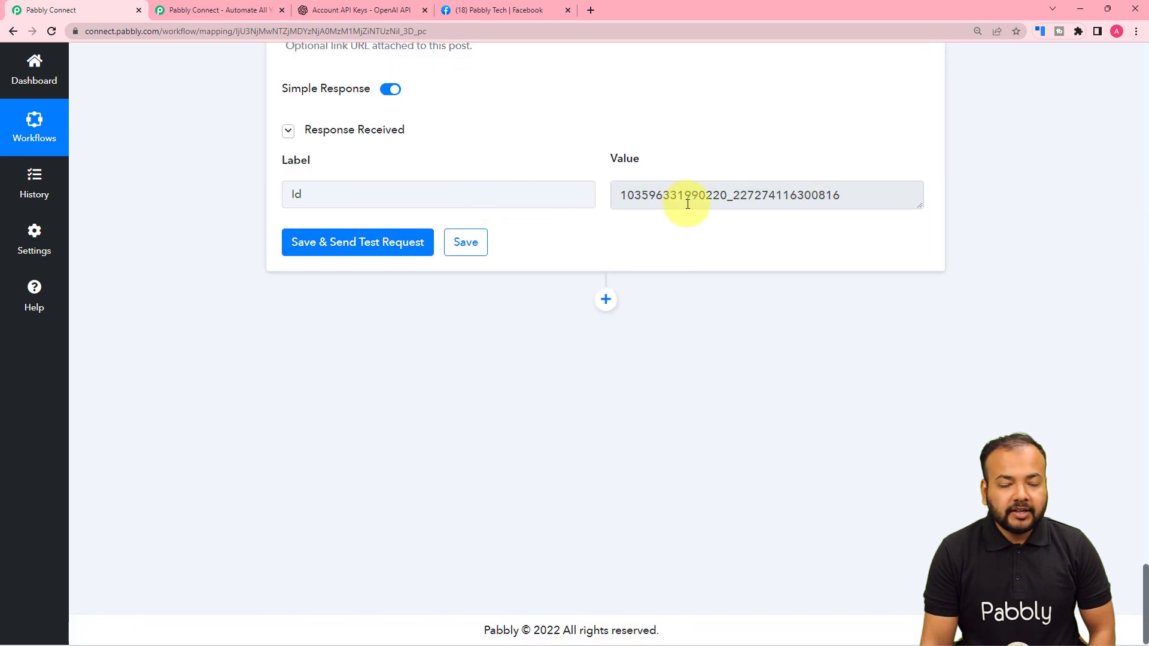
# Reload the Pabbly Tech page on Facebook and expand its newest post to read the full text
pyautogui.click(506, 10)
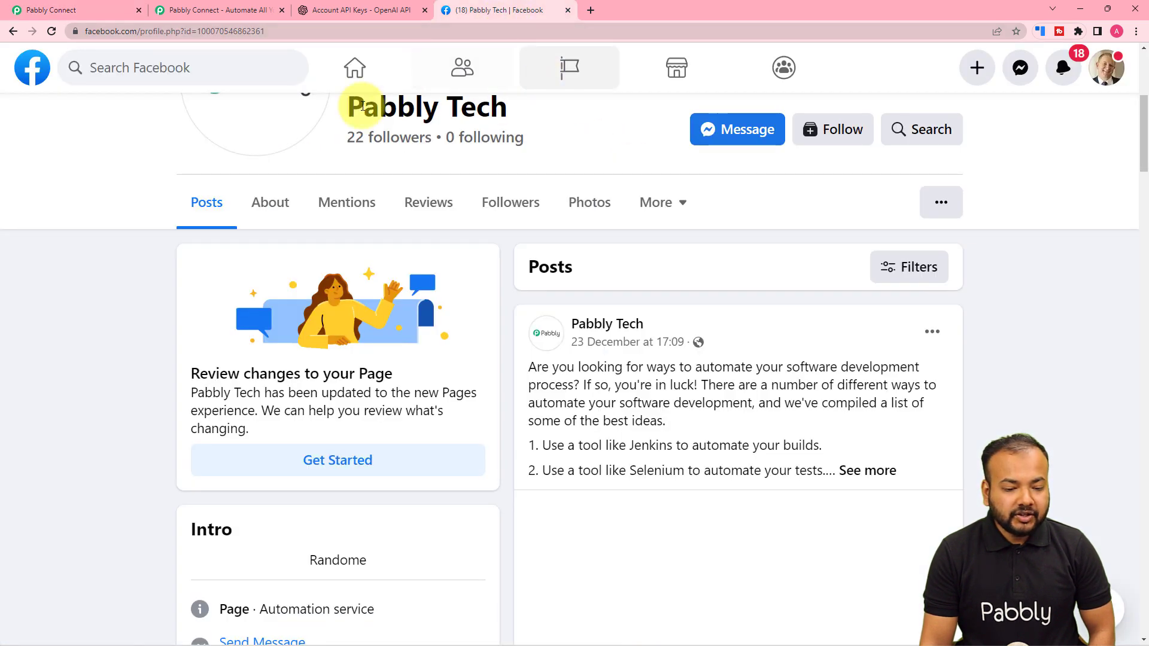
pyautogui.click(54, 34)
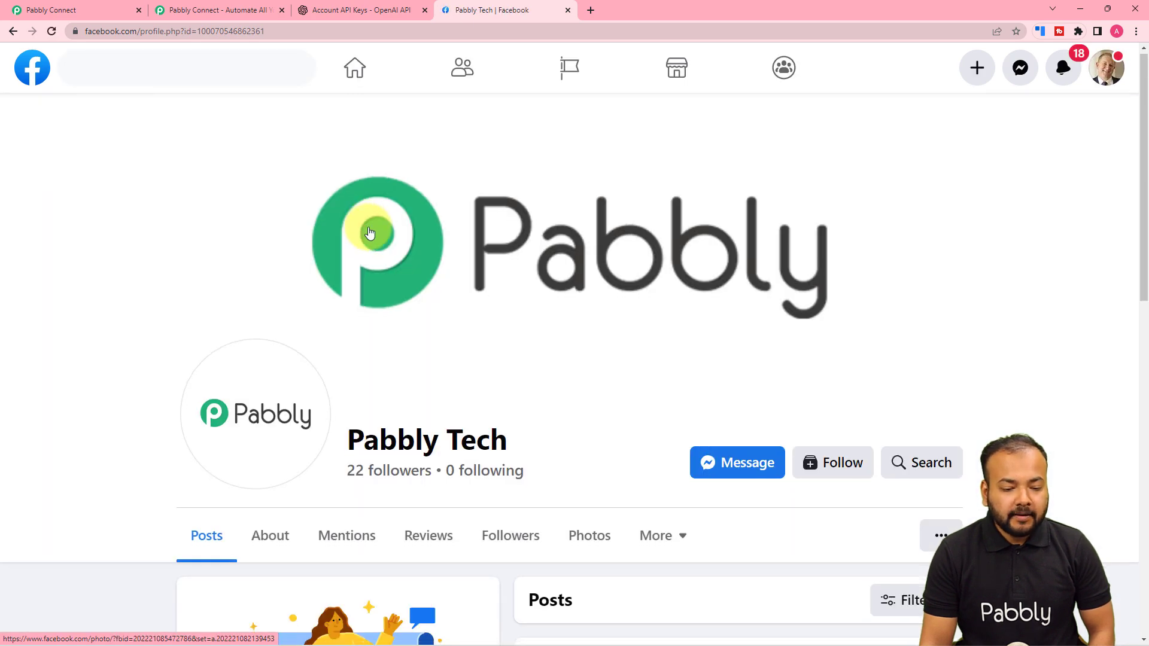
pyautogui.scroll(-7, 369, 232)
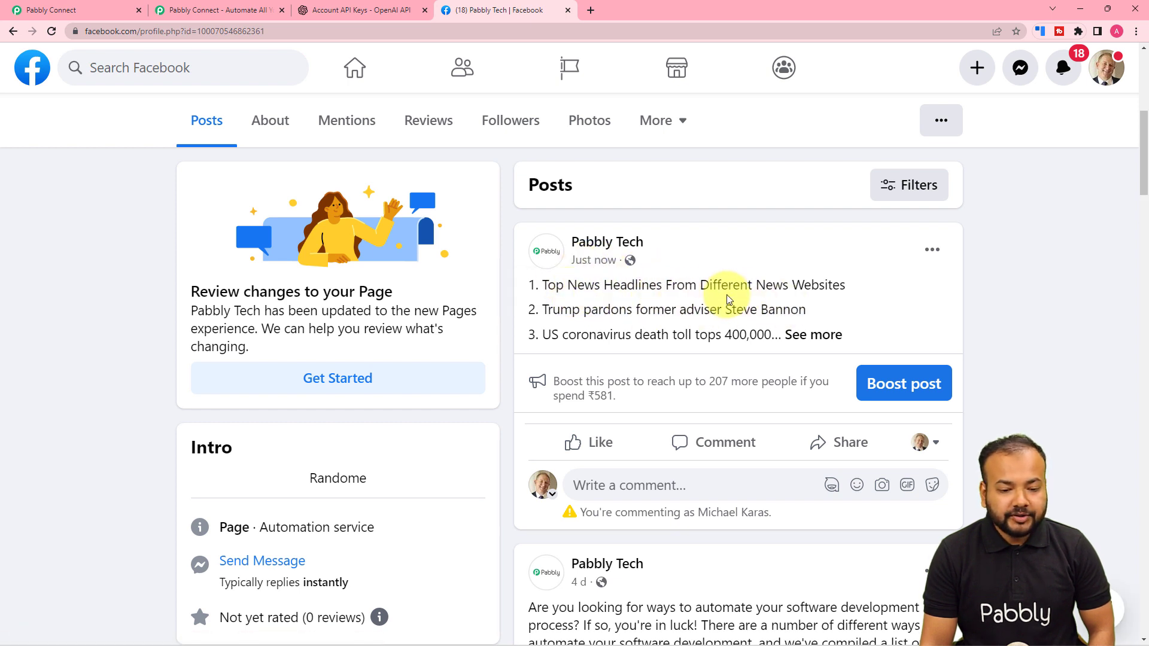
pyautogui.click(802, 336)
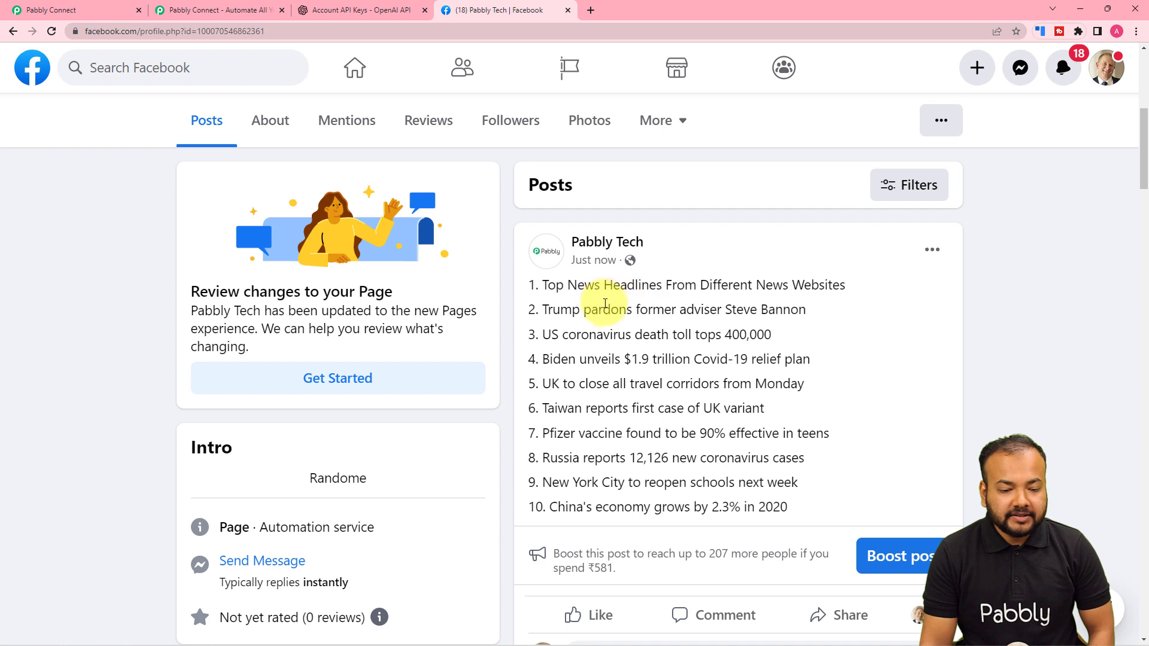
# Compare the headlines in the newest Pabbly Tech post on Facebook with the mapped message and OpenAI's Choices 0 Text response in Pabbly Connect
pyautogui.scroll(-1, 579, 323)
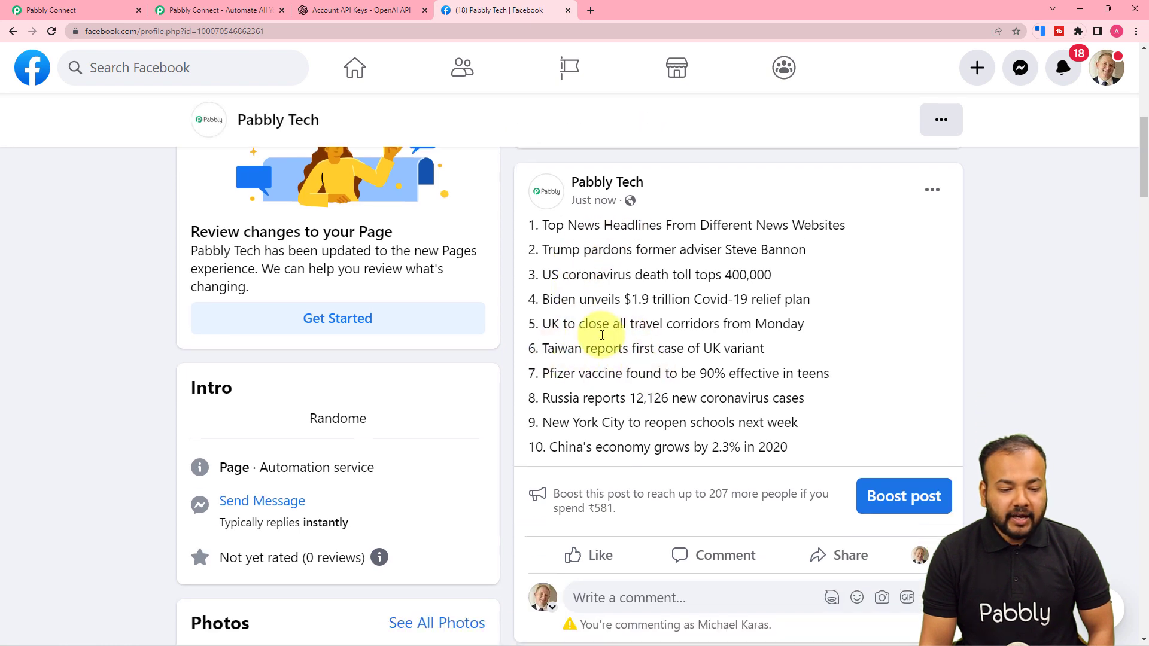
pyautogui.click(102, 9)
pyautogui.scroll(5, 575, 234)
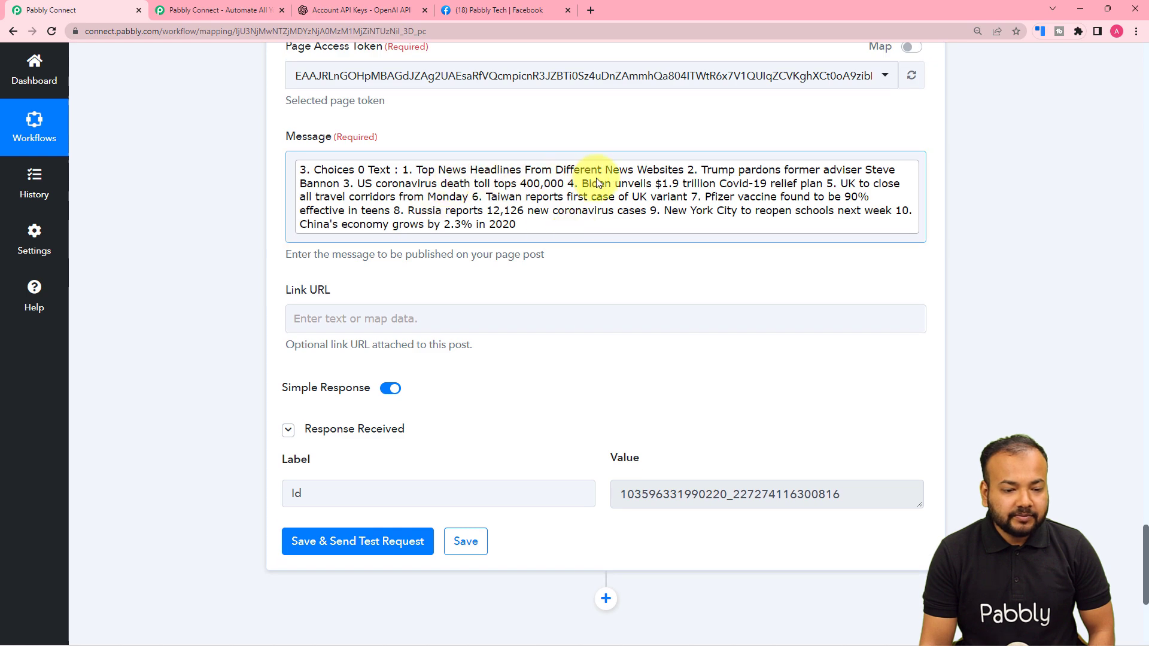
pyautogui.scroll(15, 757, 176)
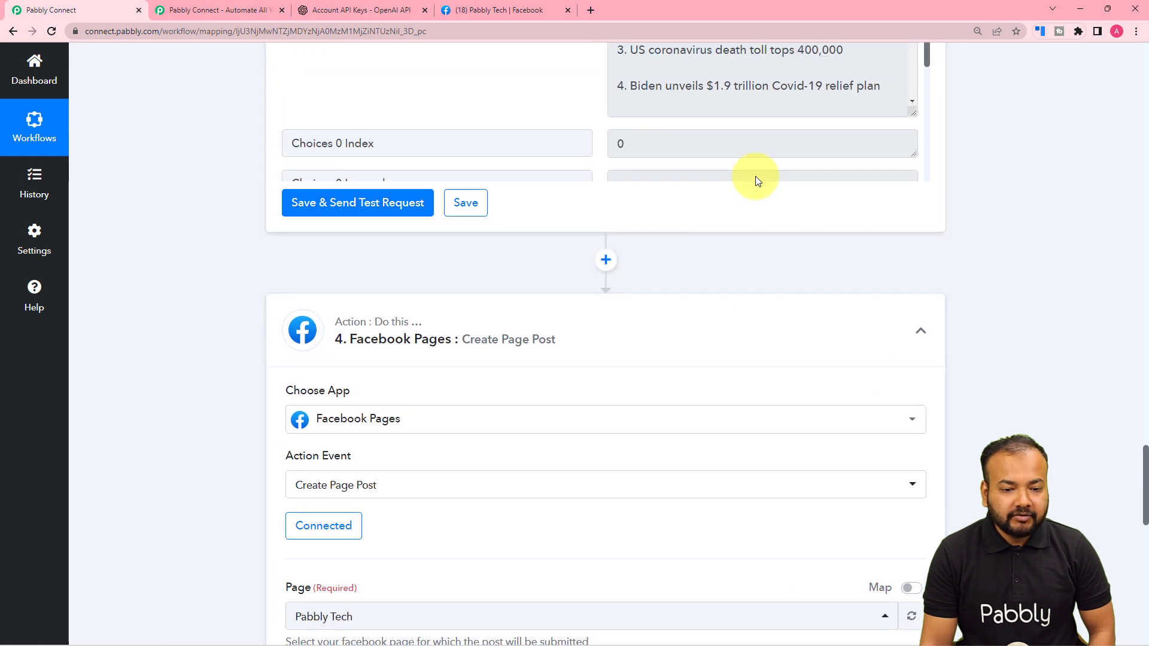
pyautogui.scroll(1, 711, 280)
pyautogui.click(477, 7)
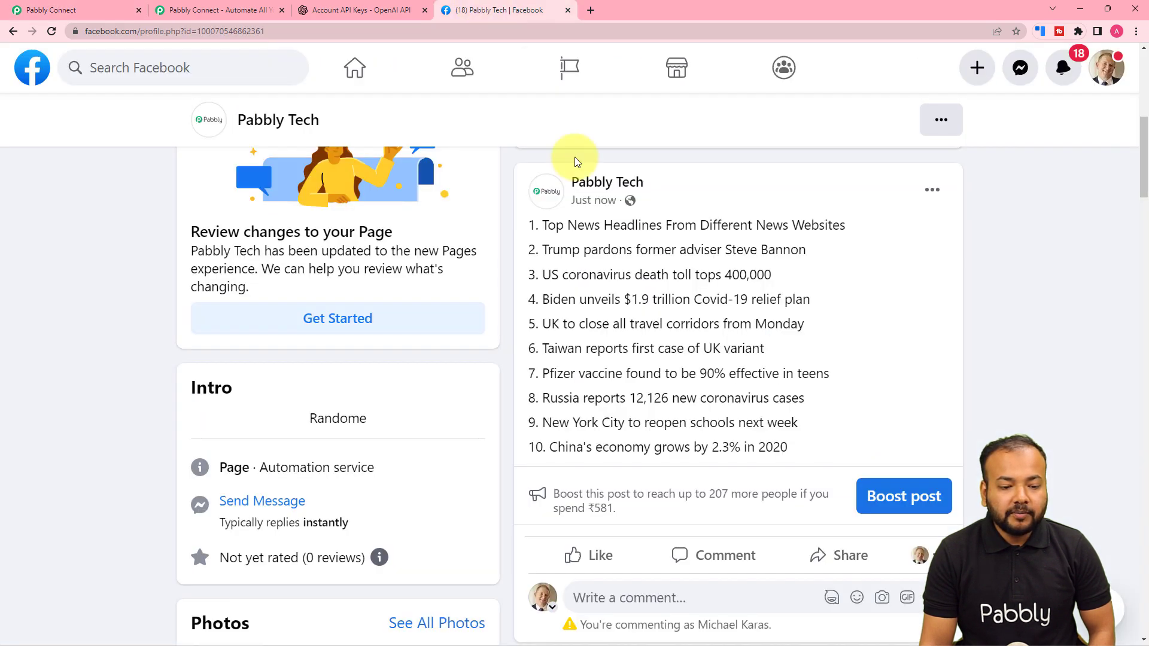
pyautogui.click(76, 6)
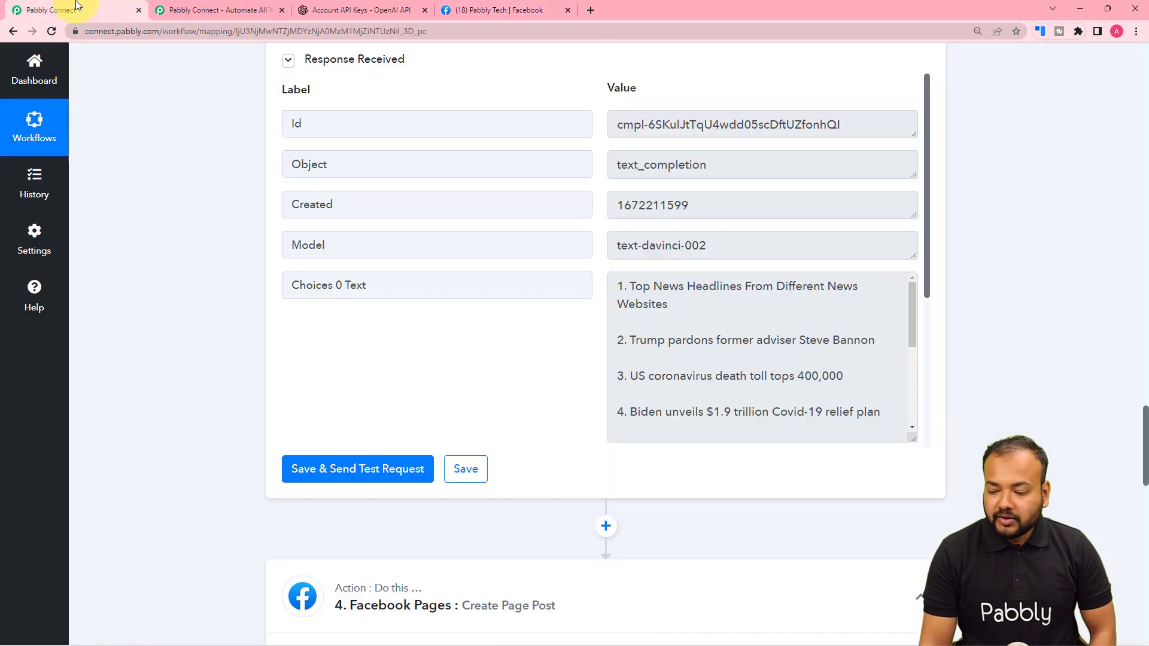
pyautogui.scroll(-3, 146, 149)
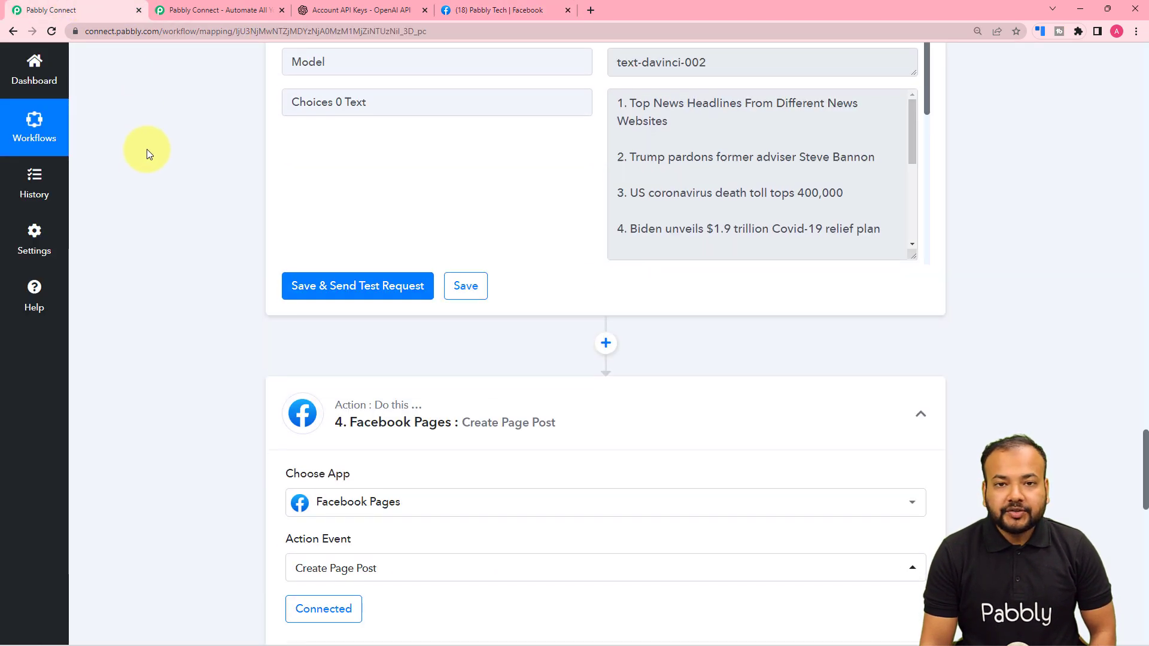
# Collapse the OpenAI, Schedule, Date/Time Formatter and Facebook Pages steps so the workflow shows only their headers
pyautogui.scroll(2, 146, 149)
pyautogui.scroll(15, 150, 151)
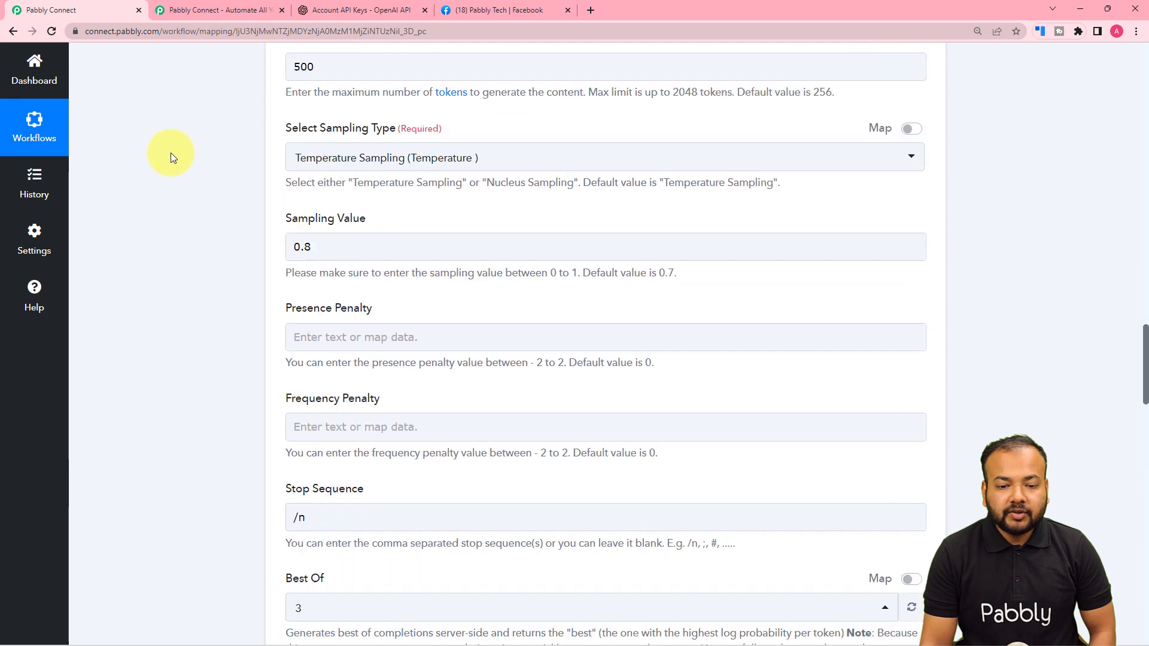
pyautogui.scroll(6, 175, 157)
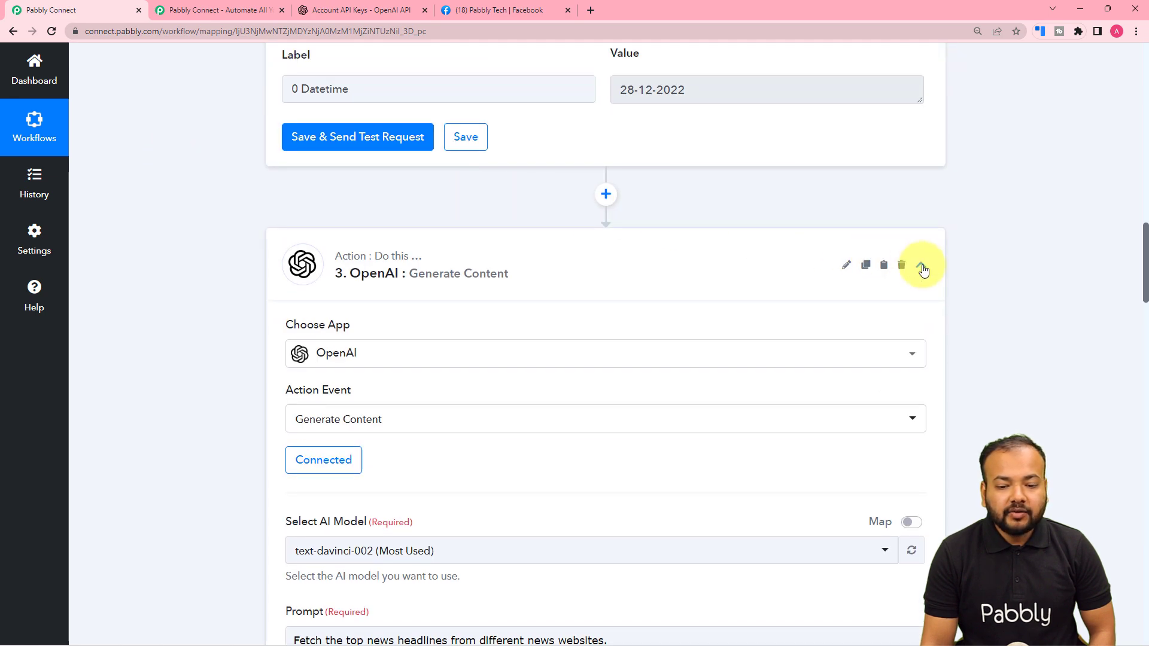
pyautogui.click(922, 265)
pyautogui.scroll(12, 925, 267)
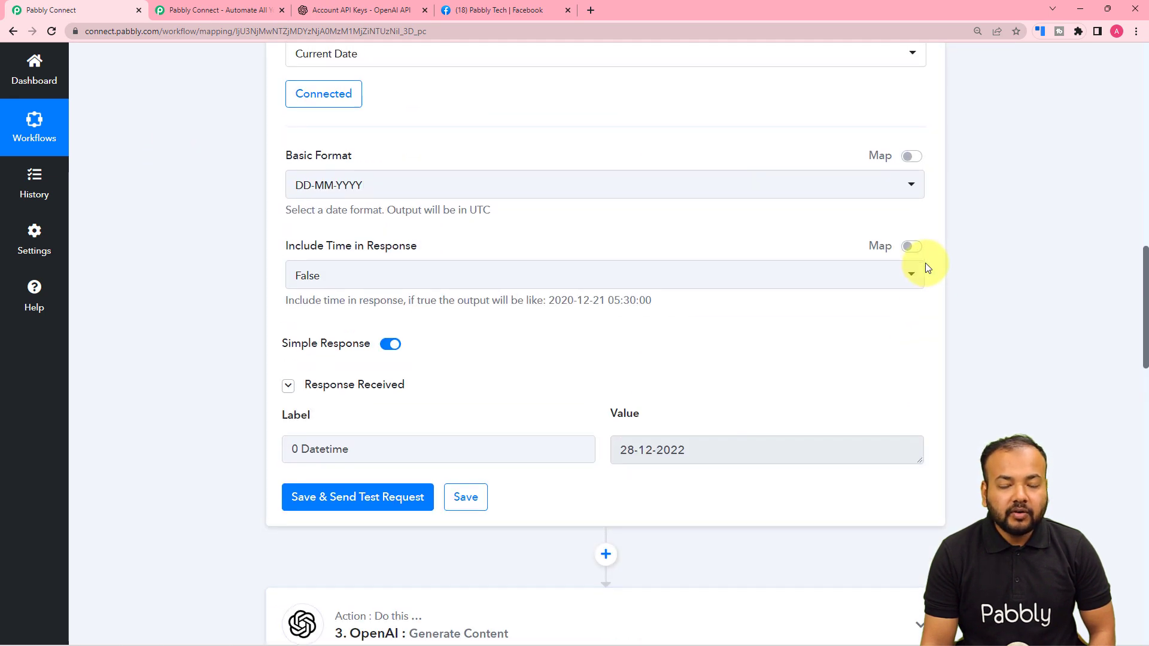
pyautogui.scroll(9, 926, 264)
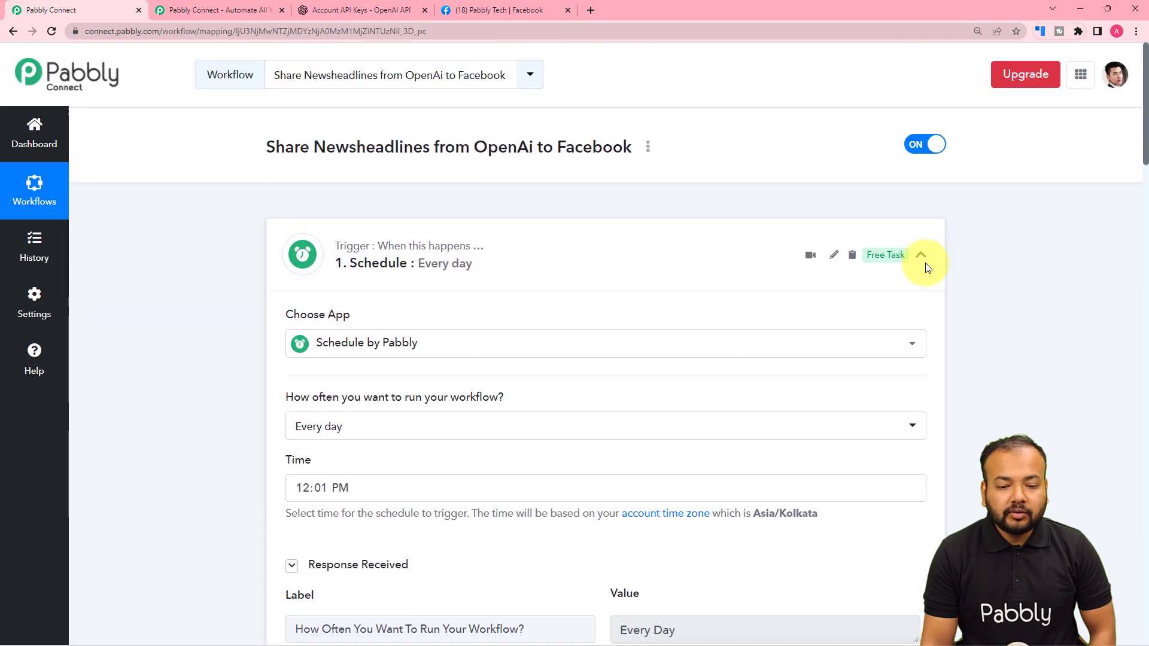
pyautogui.click(922, 256)
pyautogui.click(486, 259)
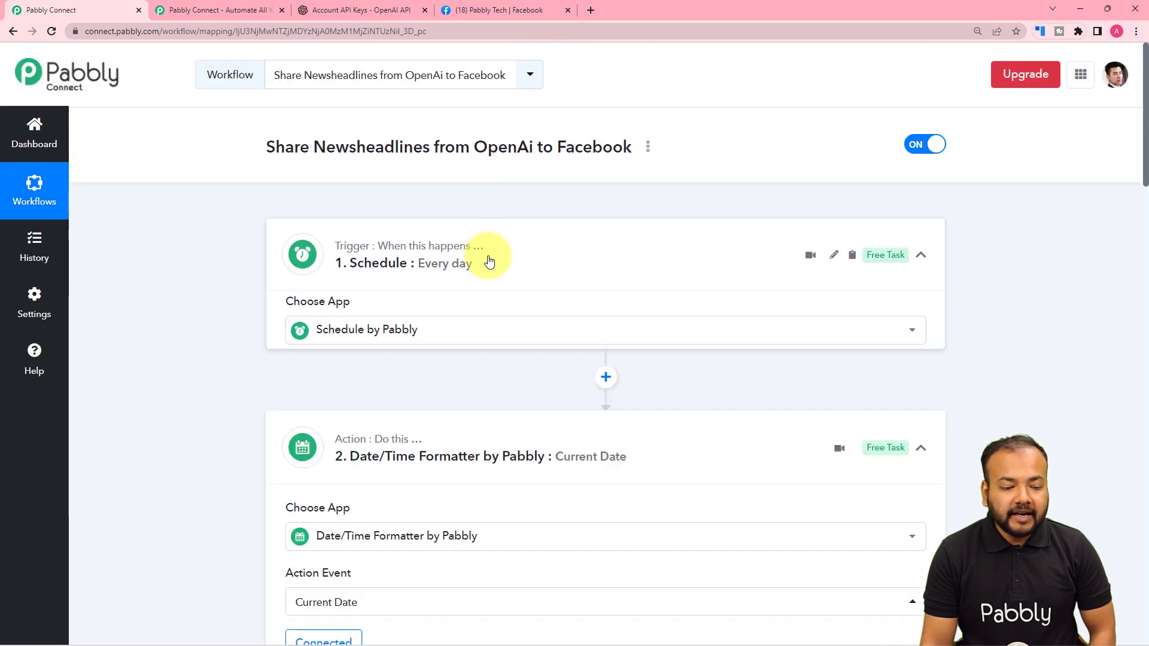
pyautogui.click(922, 257)
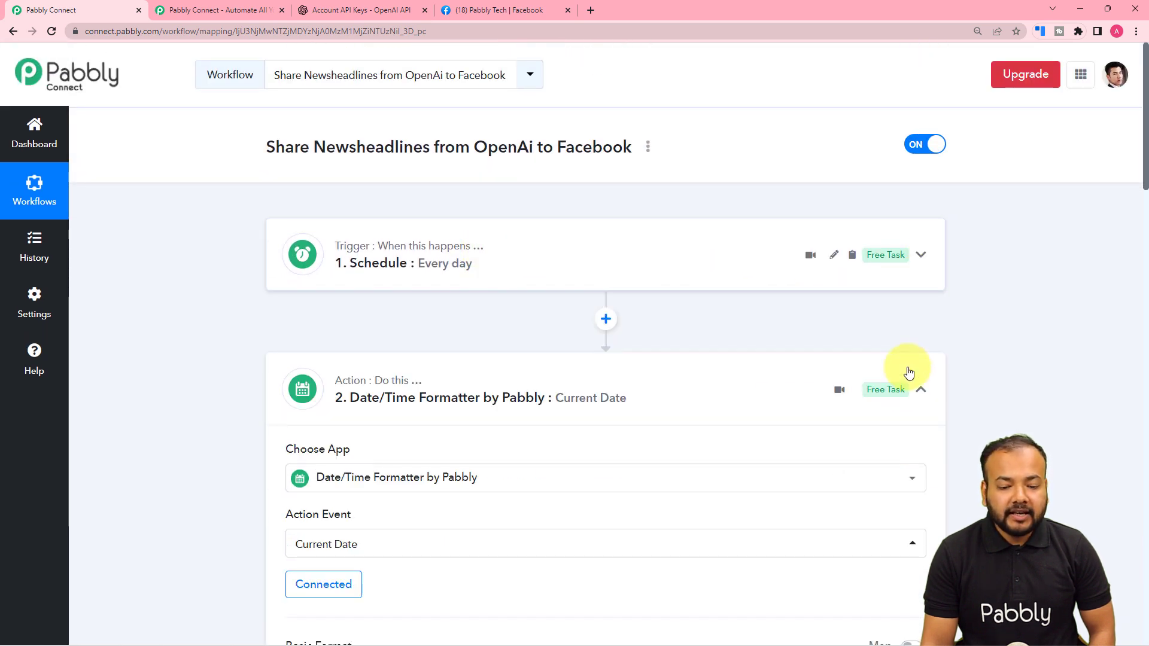
pyautogui.click(922, 390)
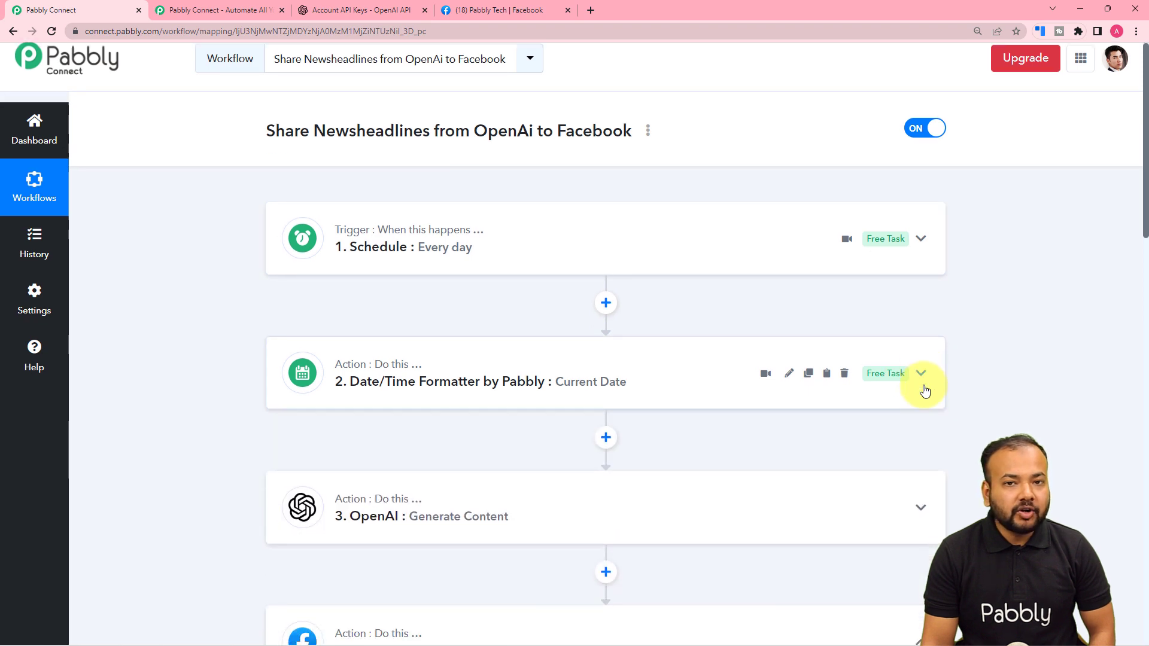
pyautogui.scroll(-2, 924, 389)
pyautogui.click(921, 543)
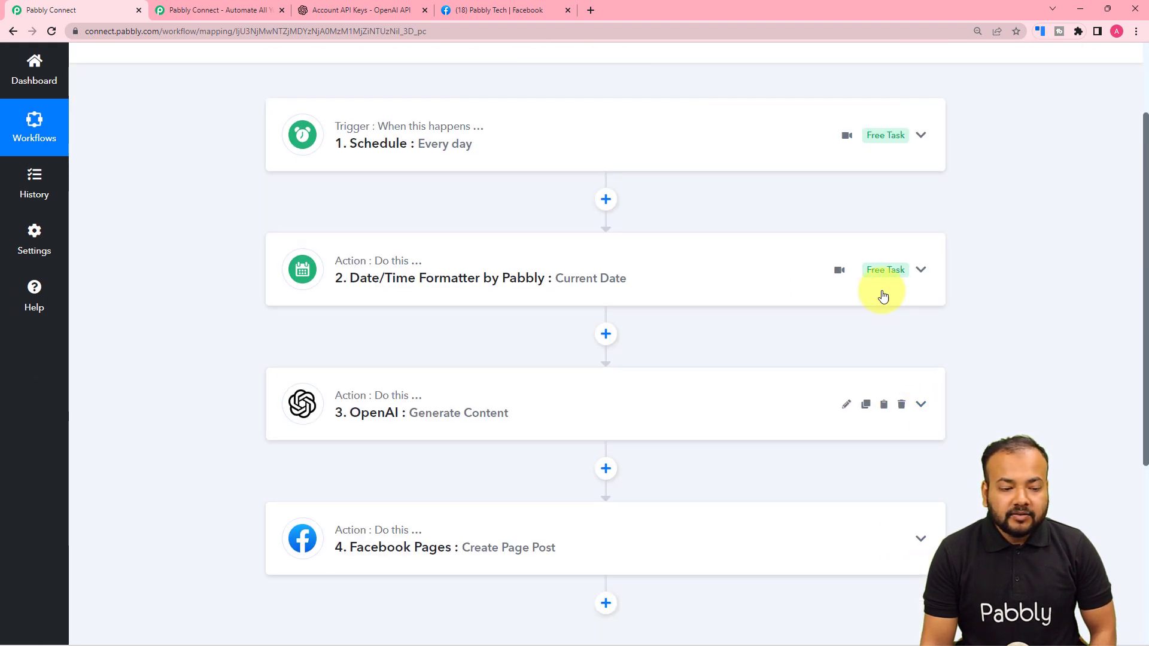